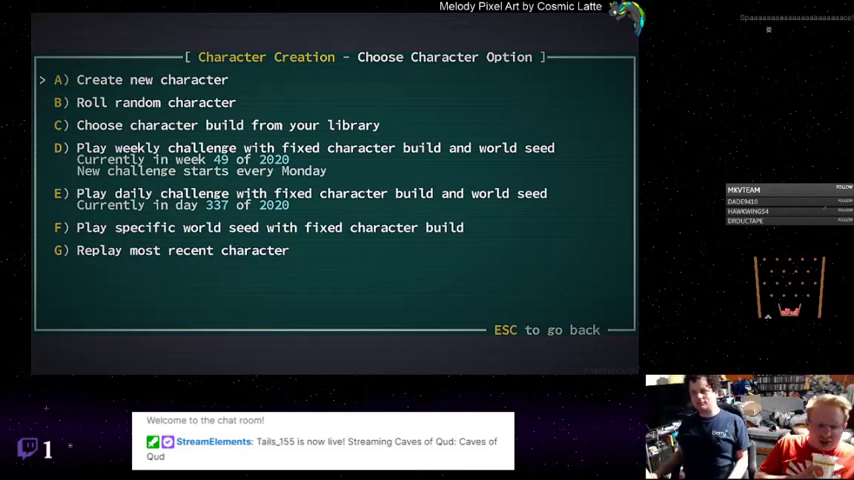
Back out of Character Creation and continue to the saved-game list
key("Escape")
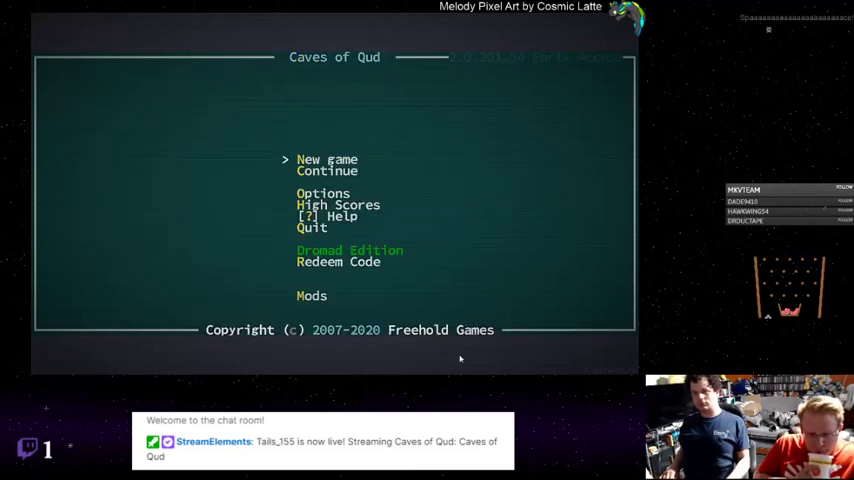
key("Return")
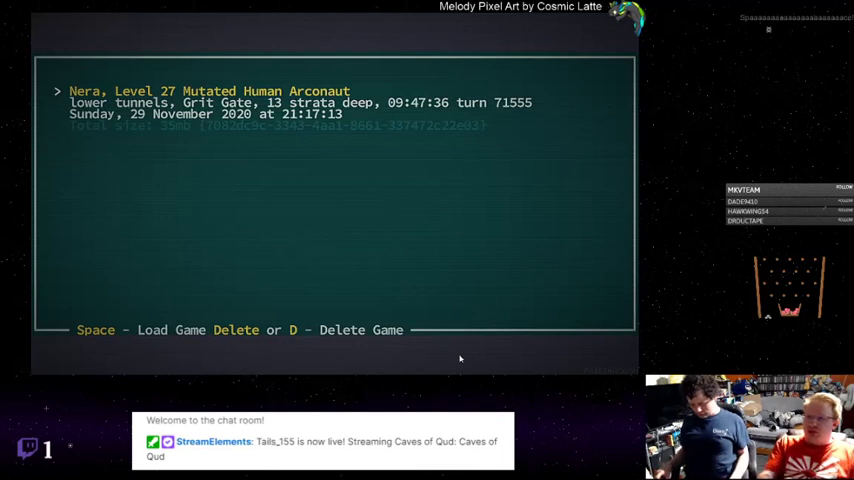
Load Nera's save and confirm the current level has nothing left to explore
key("space")
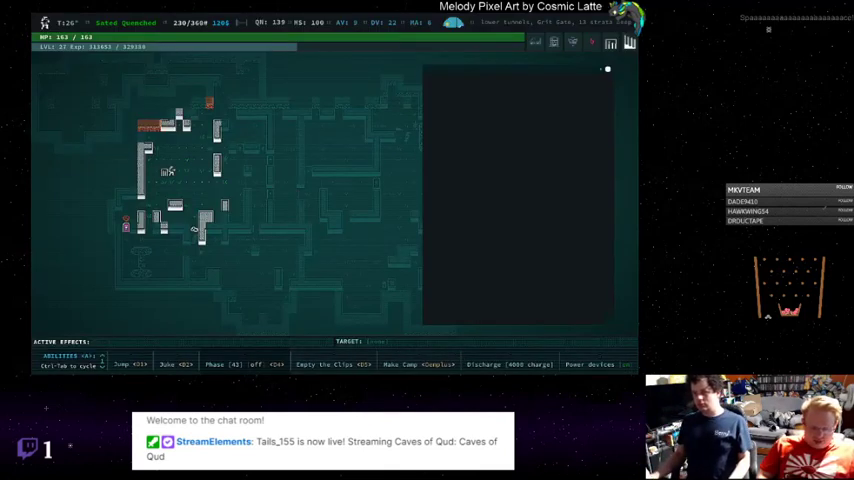
key("0")
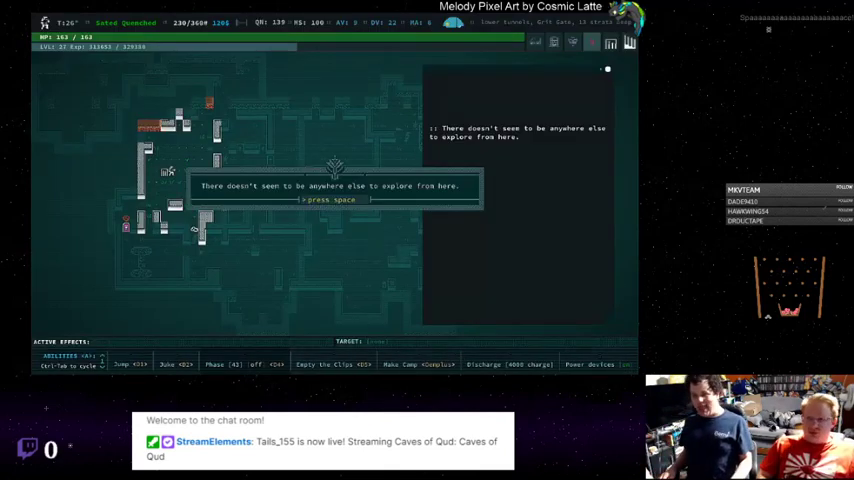
key("space")
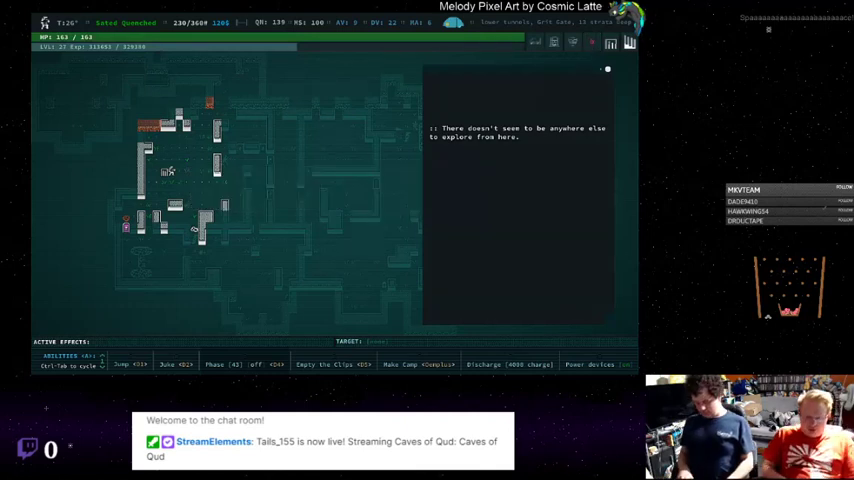
Travel to the nearest stairs down and descend to the 14-strata tunnels
key("shift+period")
key("y")
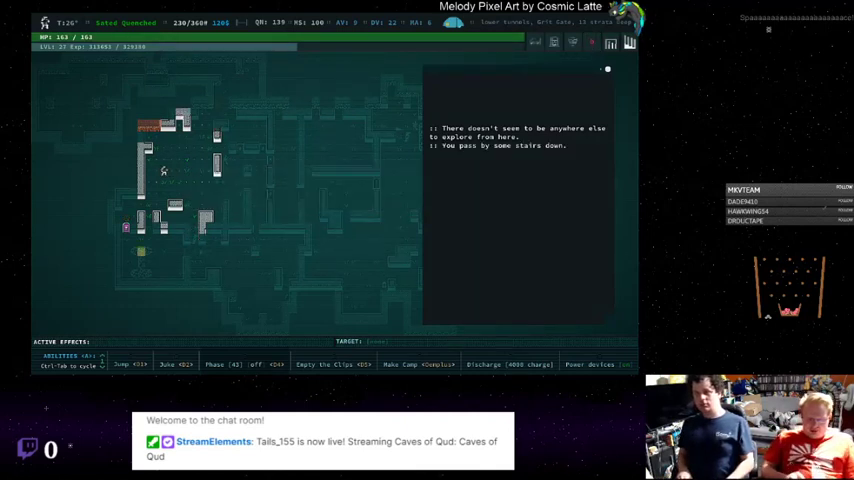
key("shift+period")
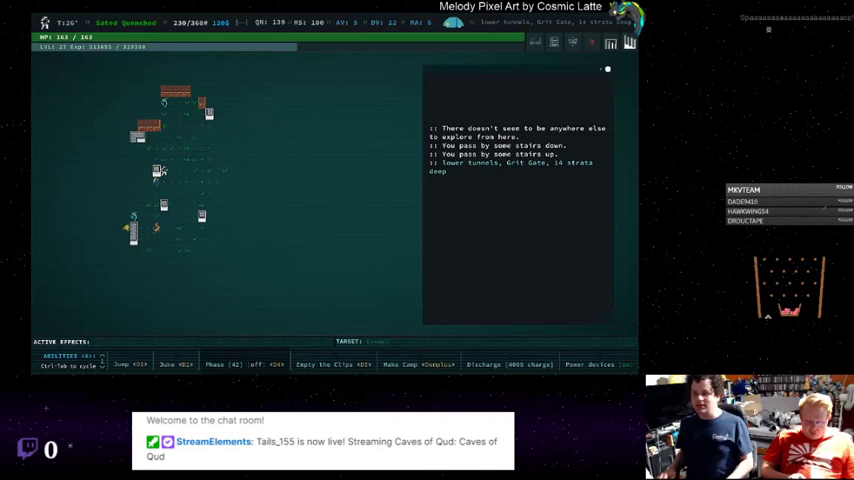
Examine the sleeping slumberling, then melee it and the eyeless crab until the slumberling dies
key("l")
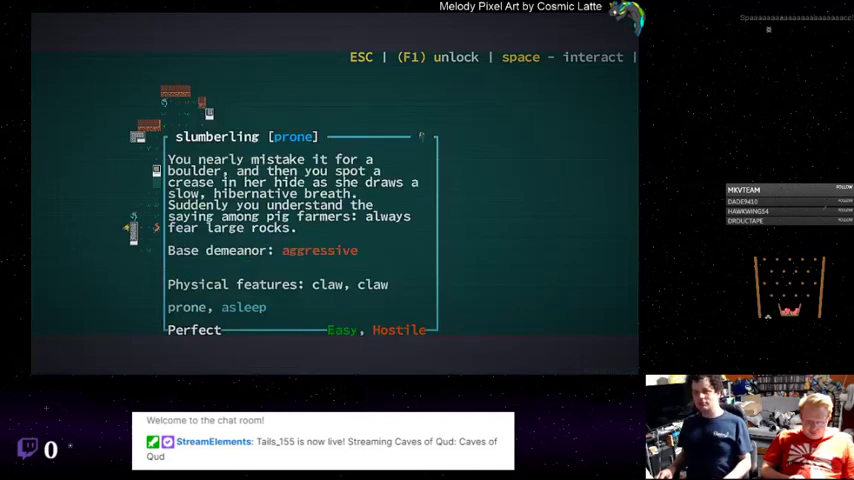
key("Escape")
key("Up")
key("Up")
key("Up")
key("Up")
key("Up")
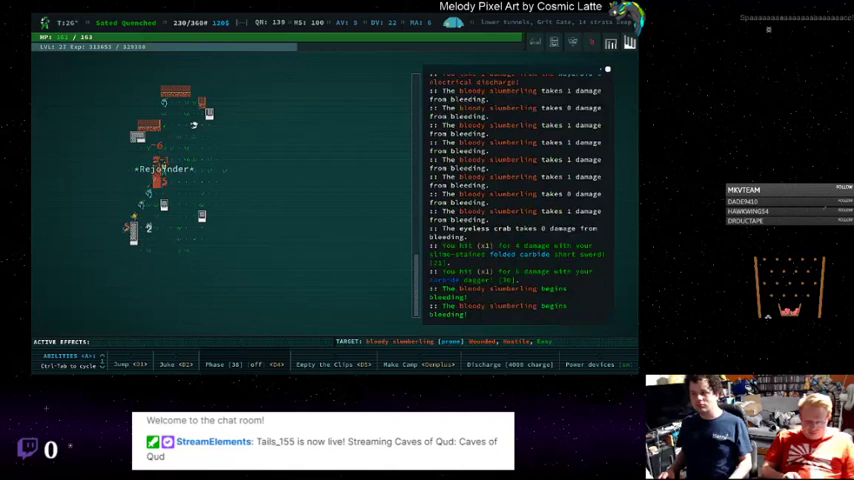
key("Up")
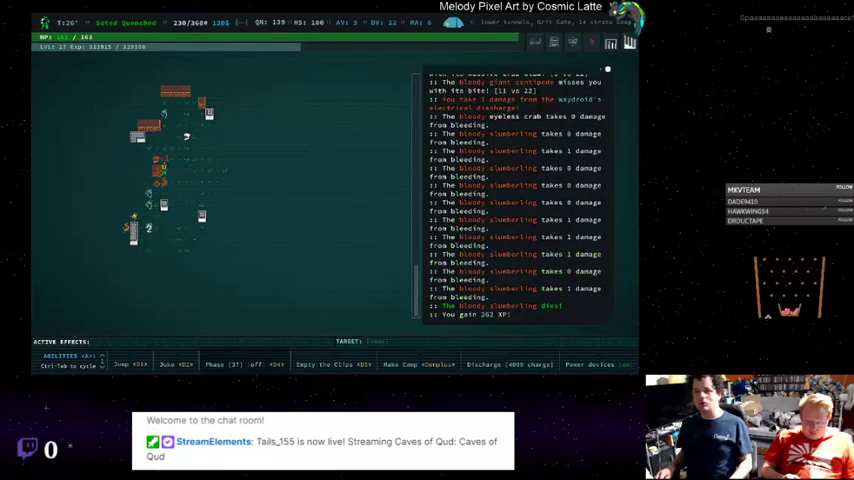
key("Up")
key("Up")
key("Up")
Fight through the remaining eyeless crabs, quillipedes, mirthworm and slugsnout
key("Up")
key("Up")
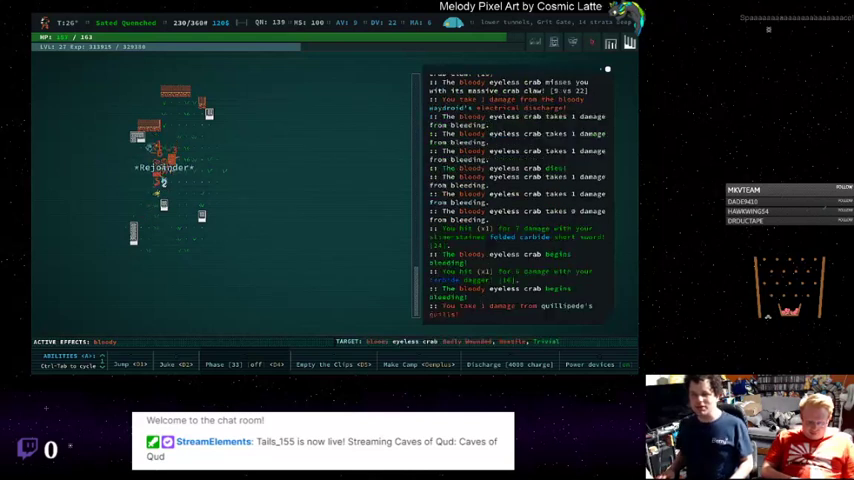
key("Up")
key("Up")
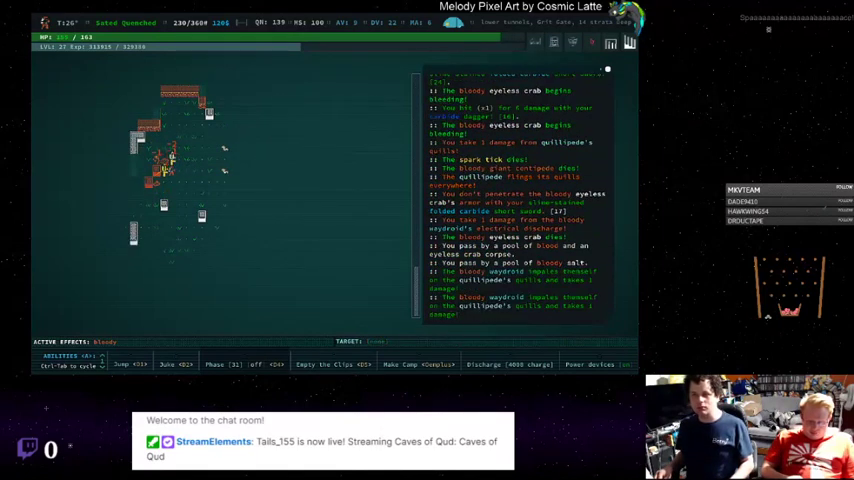
key("Up")
key("Up")
key("Up")
key("Up")
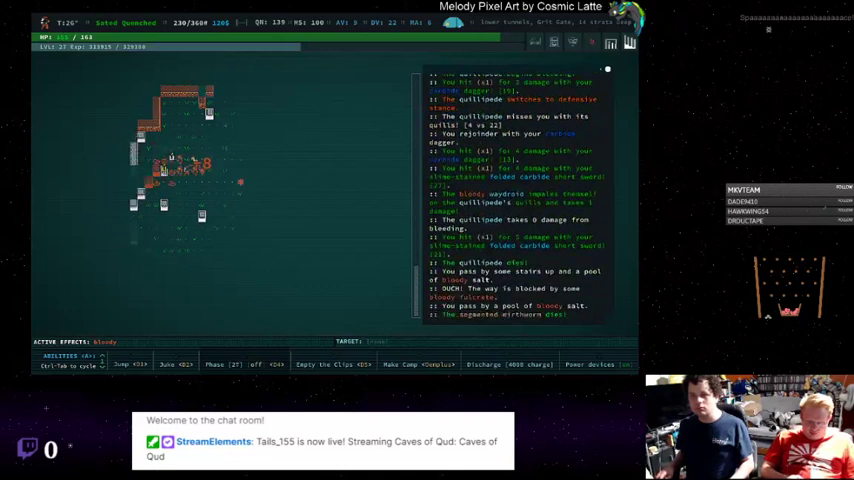
key("Up")
key("Up")
key("Up")
key("Up")
key("Up")
key("Up")
key("Up")
key("Up")
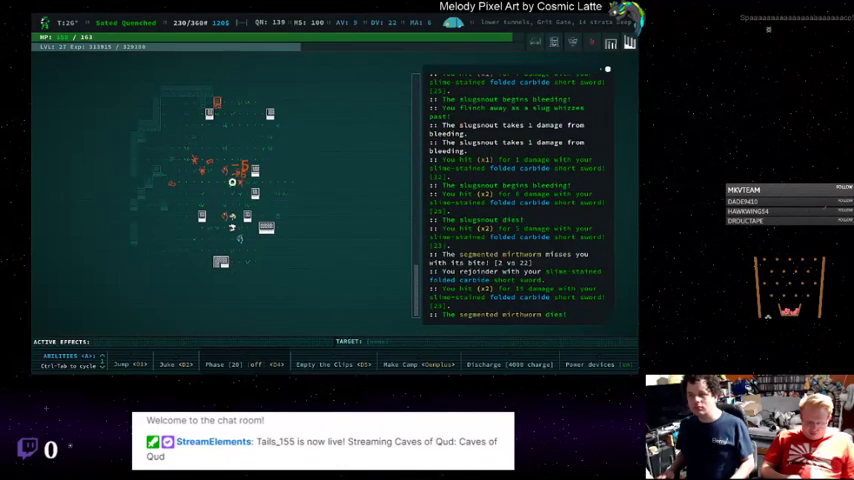
key("Up")
key("Up")
key("Up")
key("Up")
key("Up")
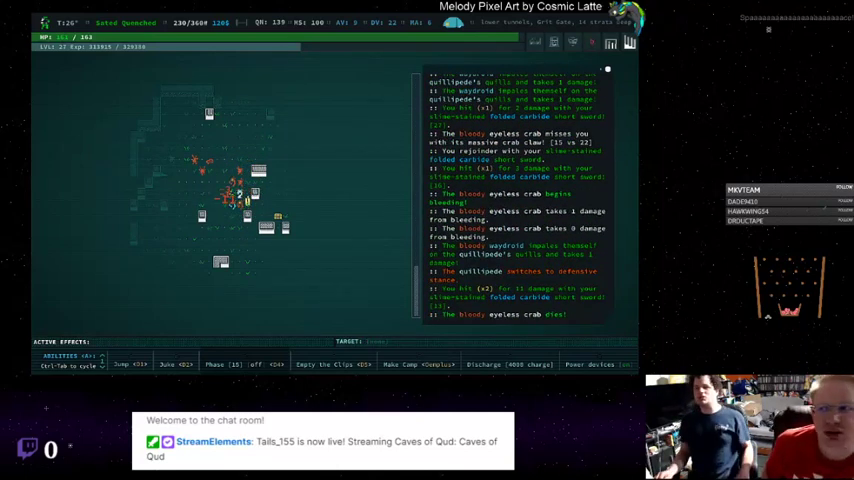
key("Up")
key("Up")
key("Up")
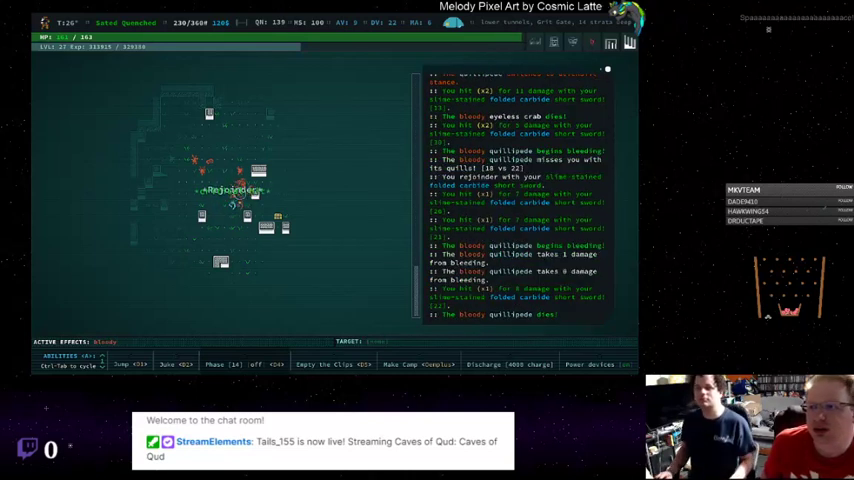
key("Up")
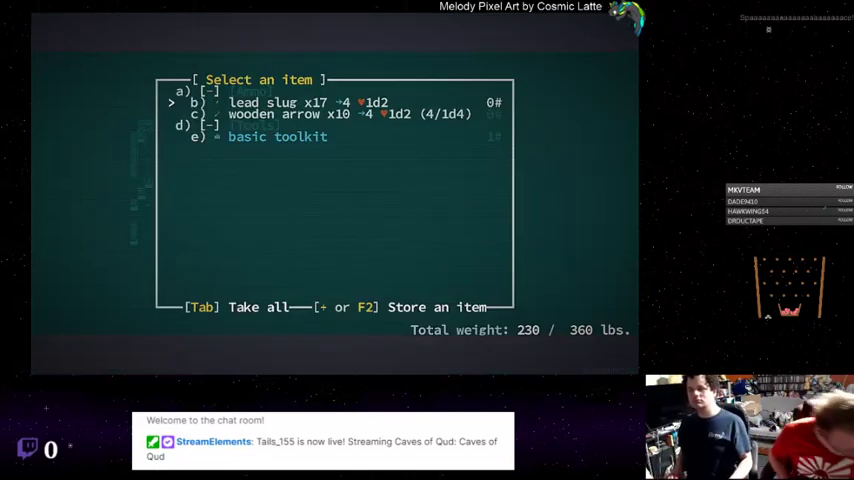
Take the lead slugs and wooden arrows, shoot the novice, and reload both firearms
key("space")
key("space")
key("Escape")
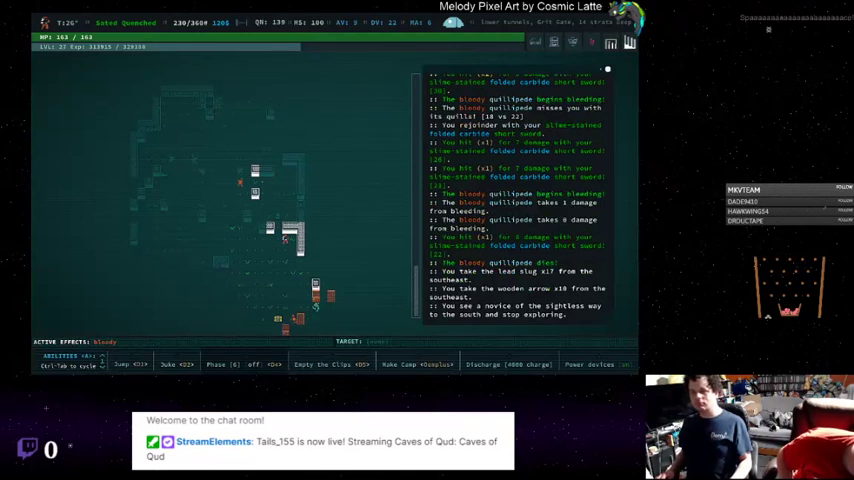
key("Up")
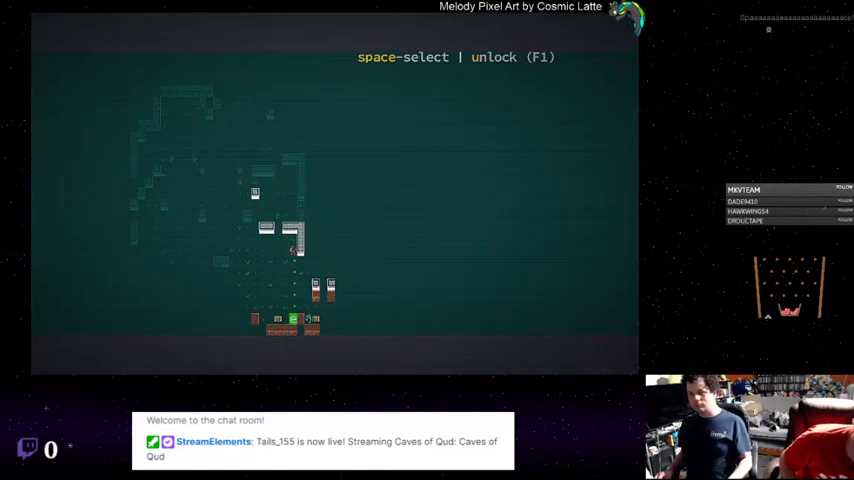
key("Down")
key("r")
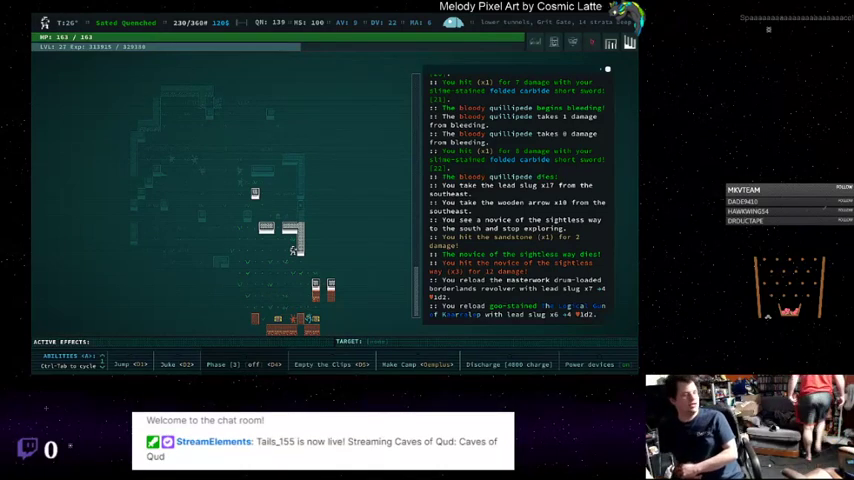
Auto-explore the level, killing the giant centipede and spark tick on the way
key("0")
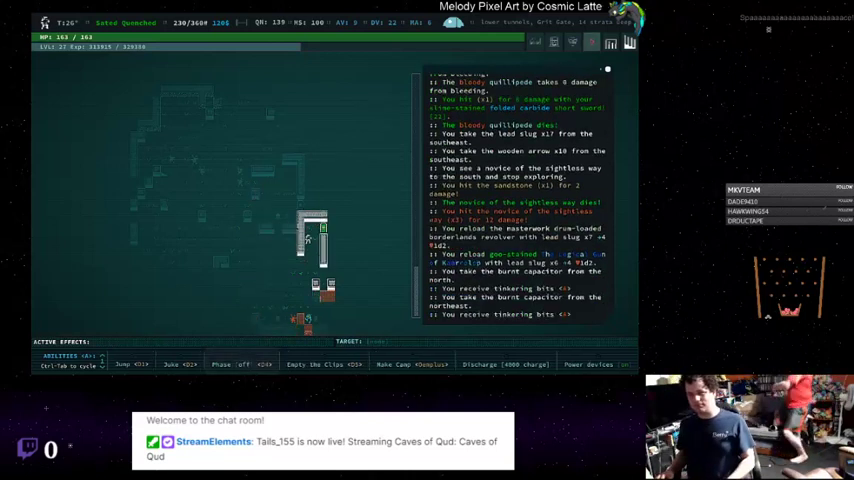
key("Left")
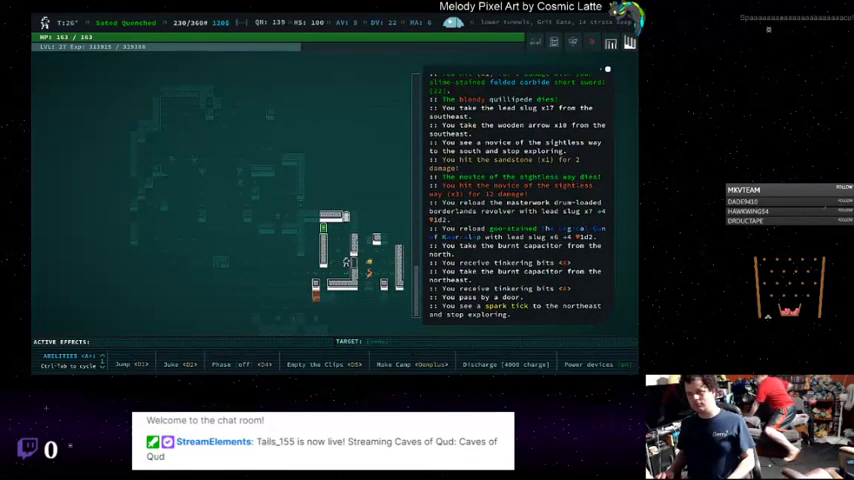
key("Right")
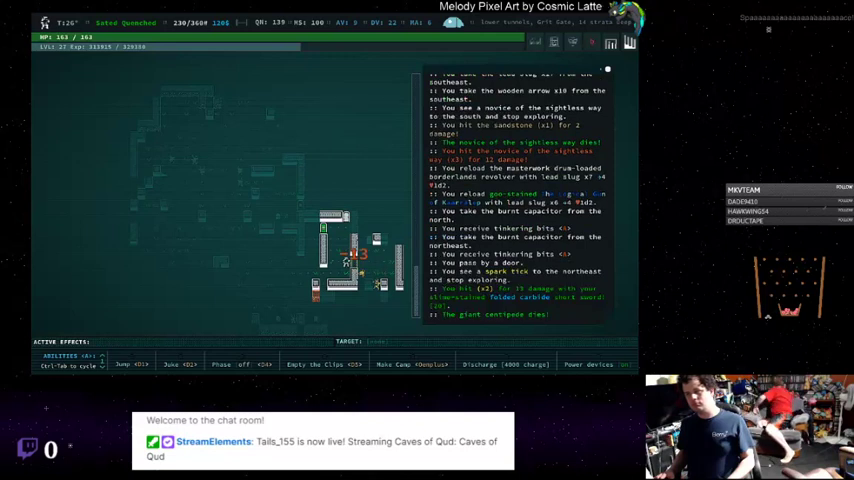
key("Right")
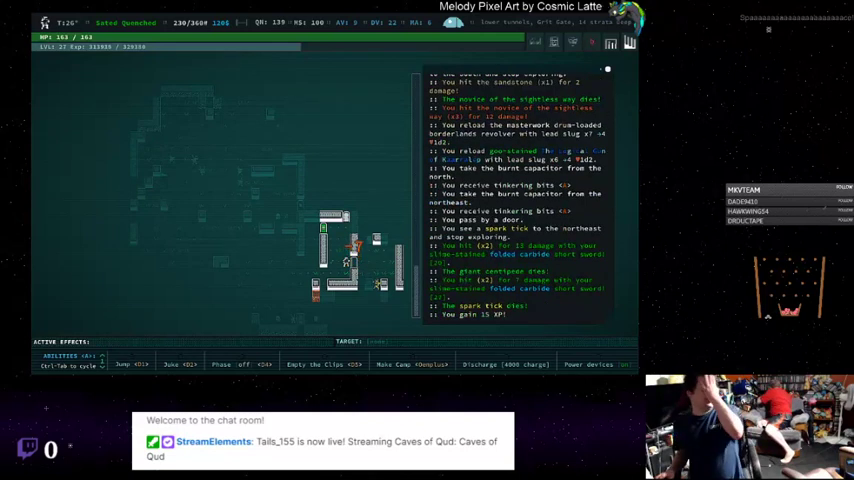
key("0")
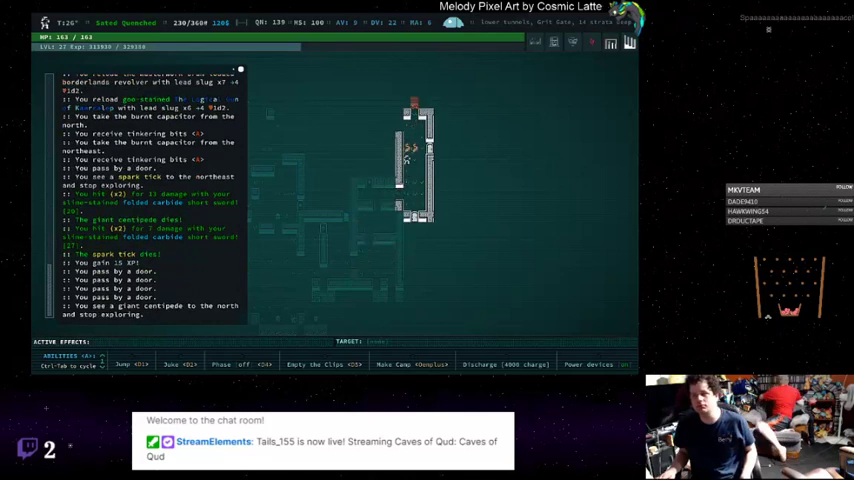
Fight the giant centipede and novice, firing several ranged shots at them
key("Up")
key("space")
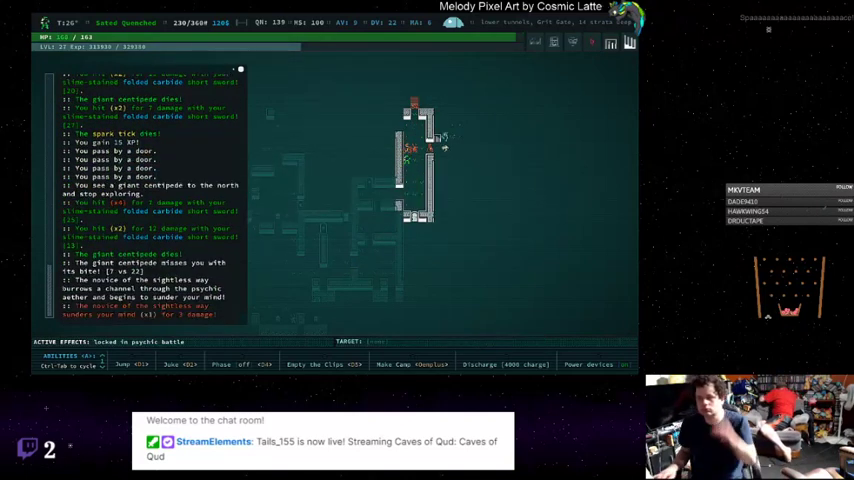
key("l")
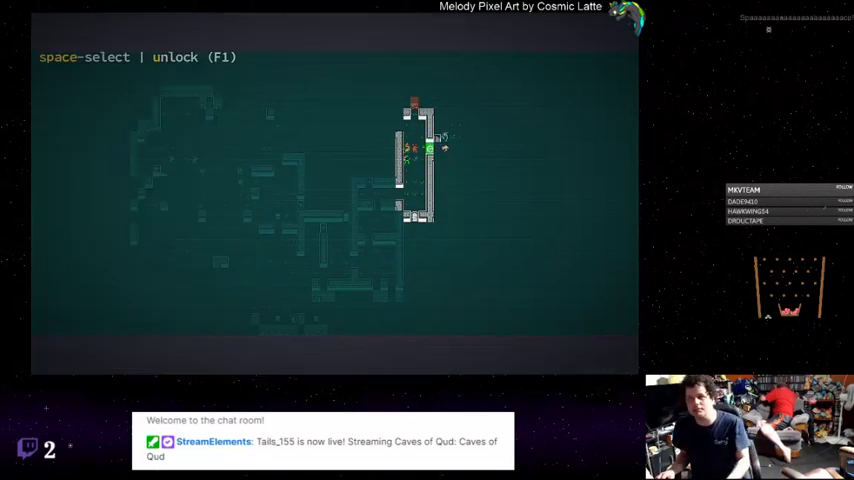
key("space")
key("f")
key("space")
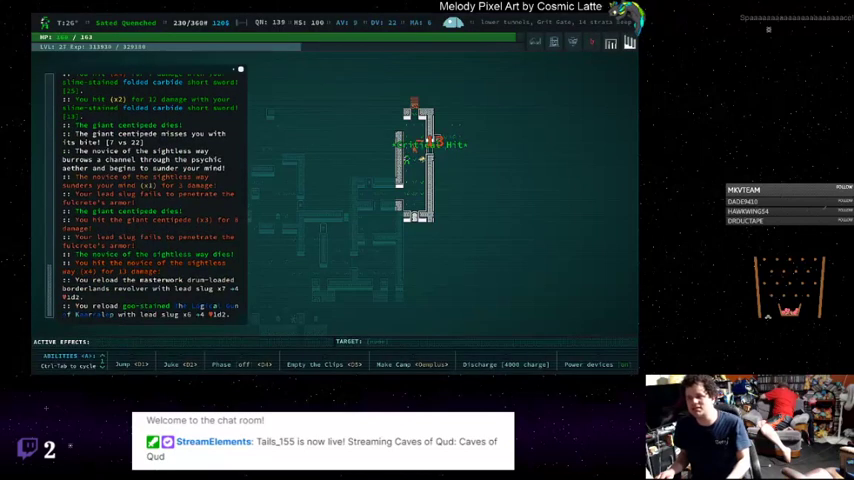
key("Right")
key("Right")
key("Right")
Finish the centipede and kill the segmented mirthworms along the east corridor
key("Up")
key("Up")
key("Up")
key("Down")
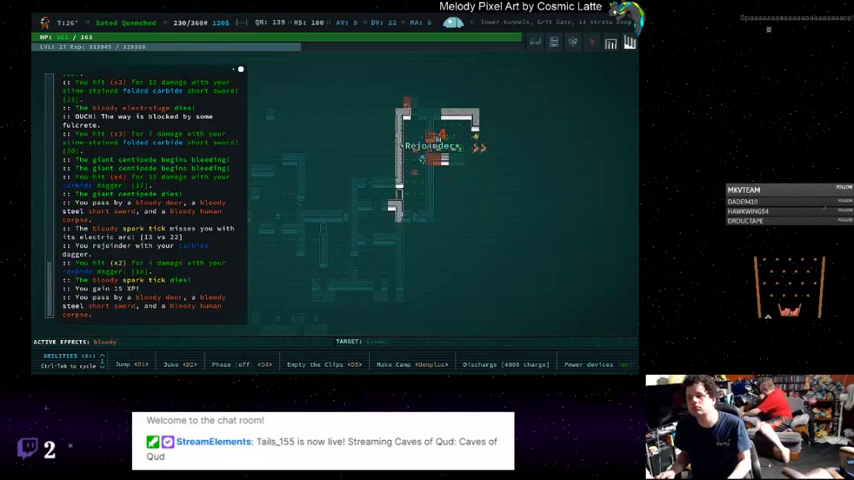
key("Down")
key("Down")
key("Down")
key("Down")
key("Down")
key("Down")
key("Down")
key("Down")
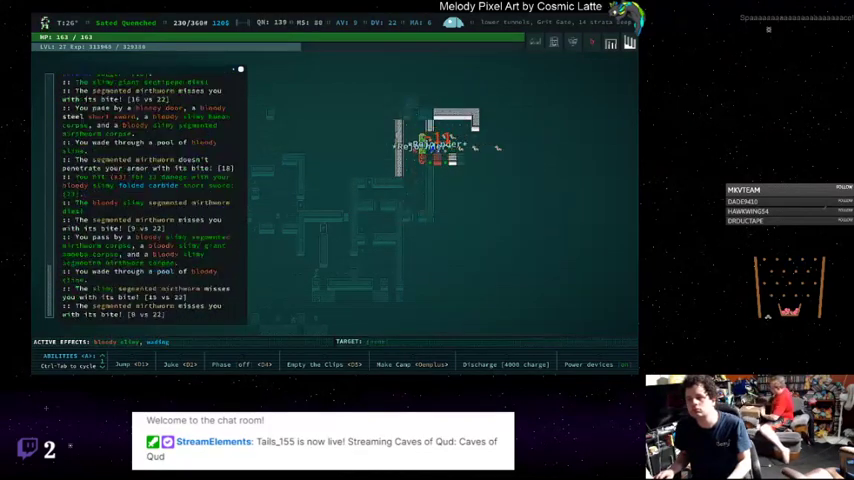
key("Down")
key("Down")
key("Down")
key("Right")
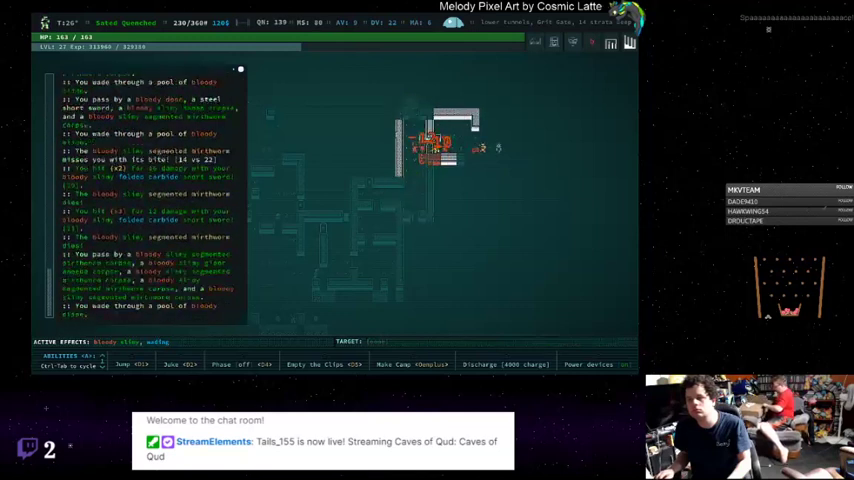
key("Right")
key("Right")
key("Right")
key("Right")
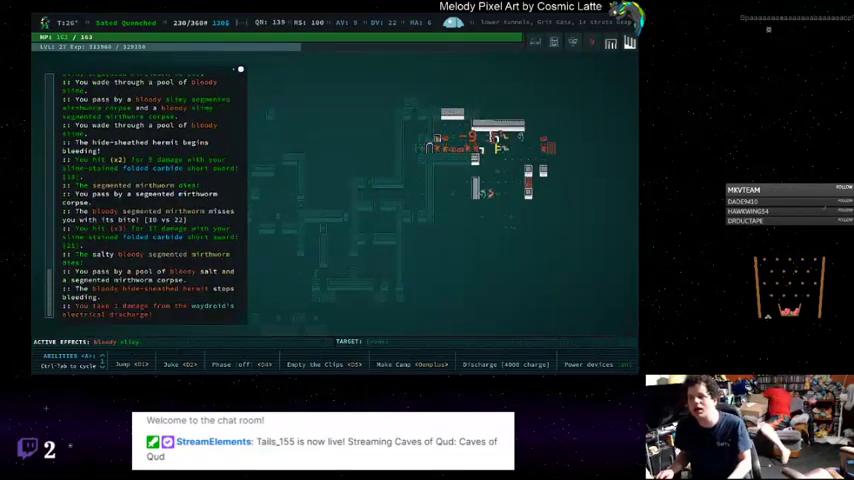
key("Right")
key("Right")
key("Right")
key("Right")
Explore the tunnels, collecting the circuit board and killing the giant amoeba
key("Left")
key("Left")
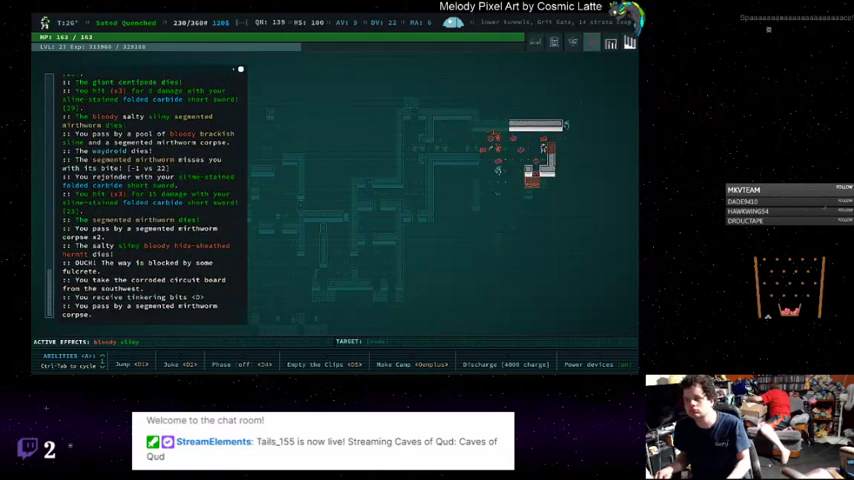
key("Left")
key("Left")
key("x")
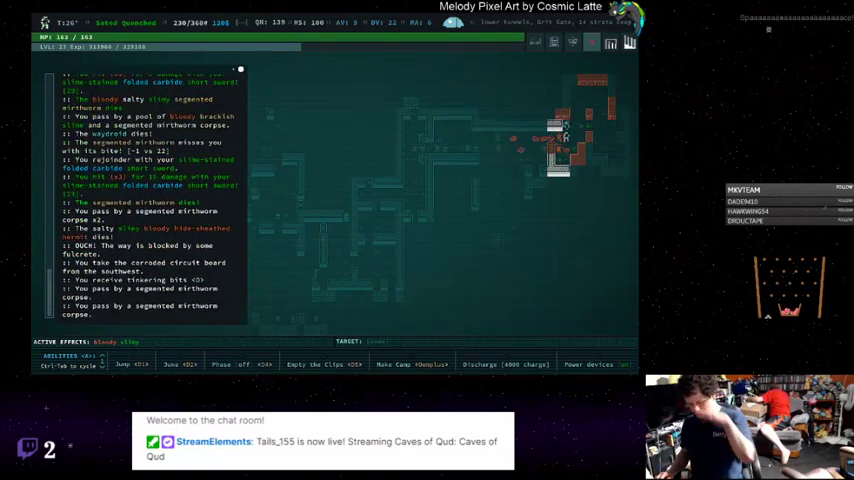
key("Down")
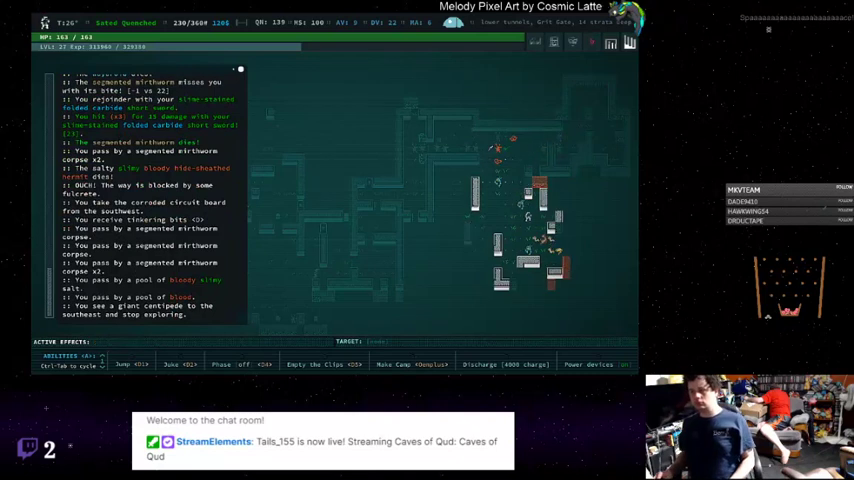
key("Down")
key("Down")
key("Down")
key("Down")
key("Down")
key("Down")
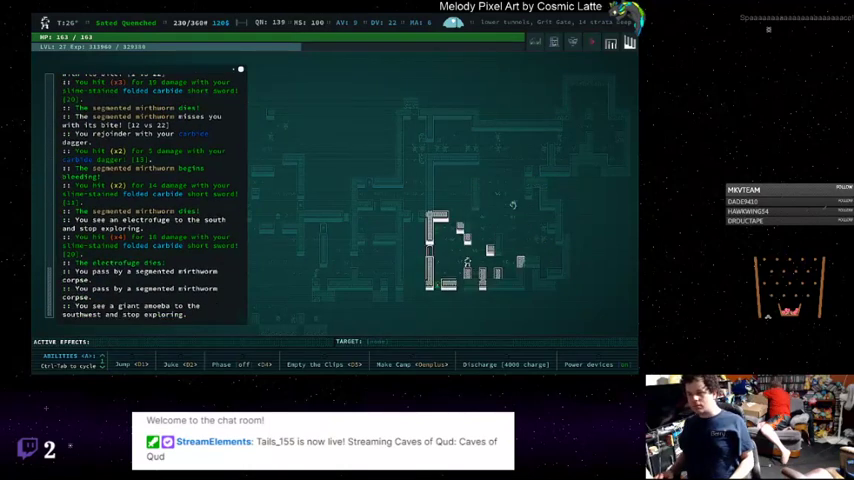
key("Down")
key("Down")
key("Down")
key("Down")
key("Down")
key("Down")
key("Down")
key("Down")
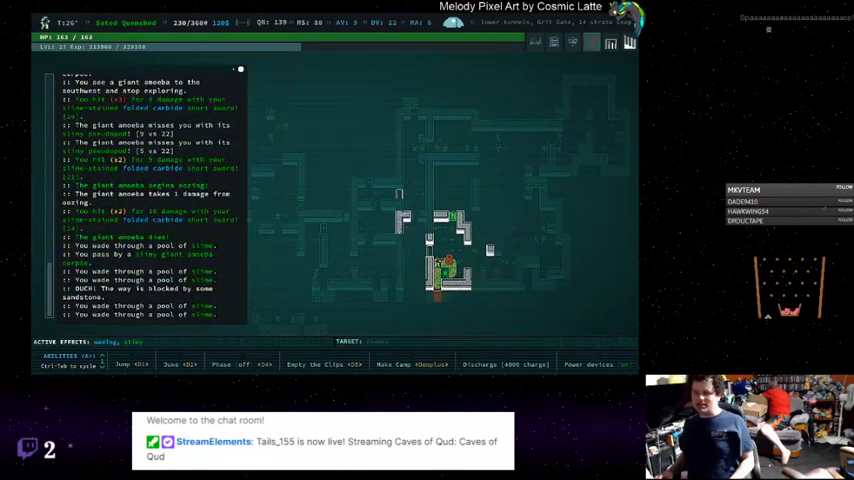
key("Down")
key("Down")
key("Down")
Explore north through the doors, grab the microchip and kill the spark tick
key("Up")
key("Up")
key("Up")
key("Up")
key("Up")
key("Up")
key("Up")
key("Up")
key("Up")
key("Up")
key("Up")
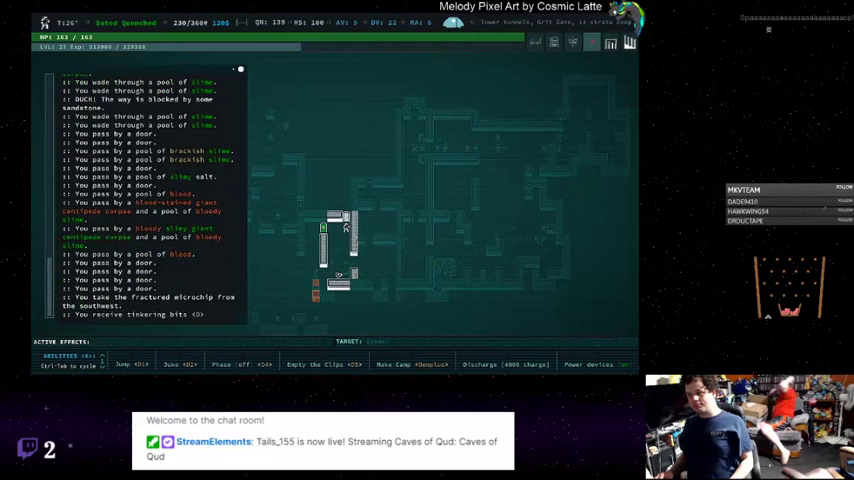
key("Up")
key("Up")
key("Up")
key("Up")
key("Down")
key("Down")
key("0")
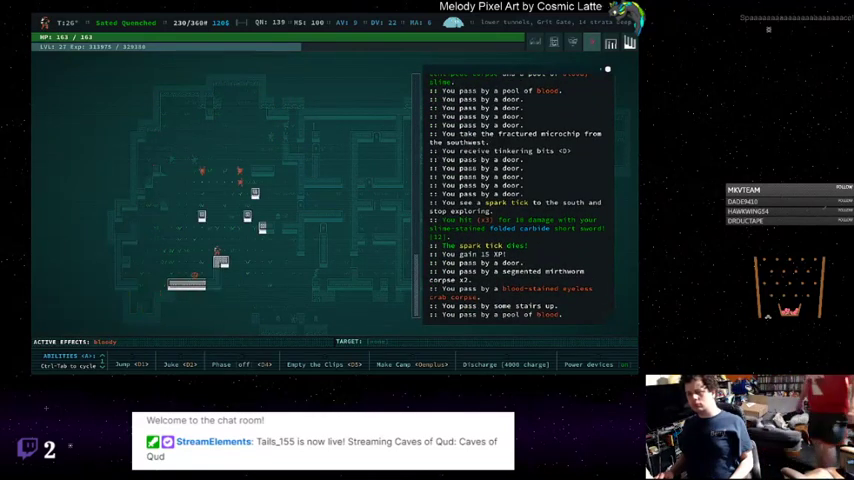
Loot the lead slugs, utility knife and canteen from the nearby containers
key("g")
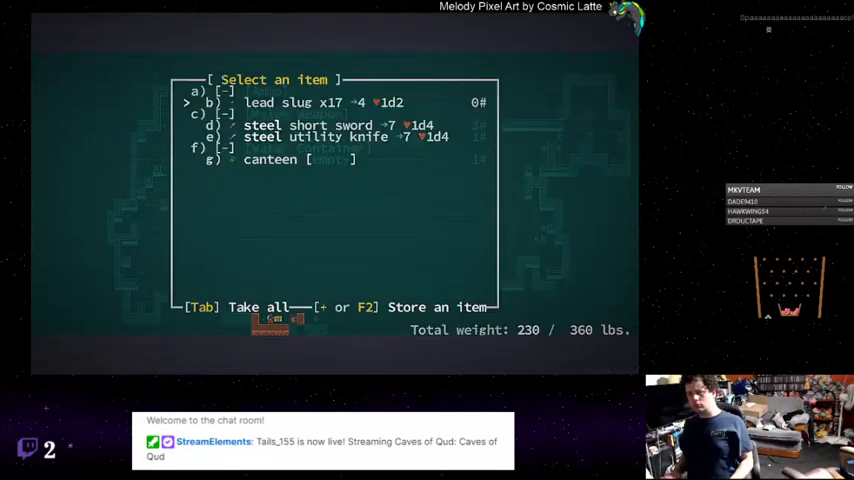
key("space")
key("Down")
key("Return")
key("g")
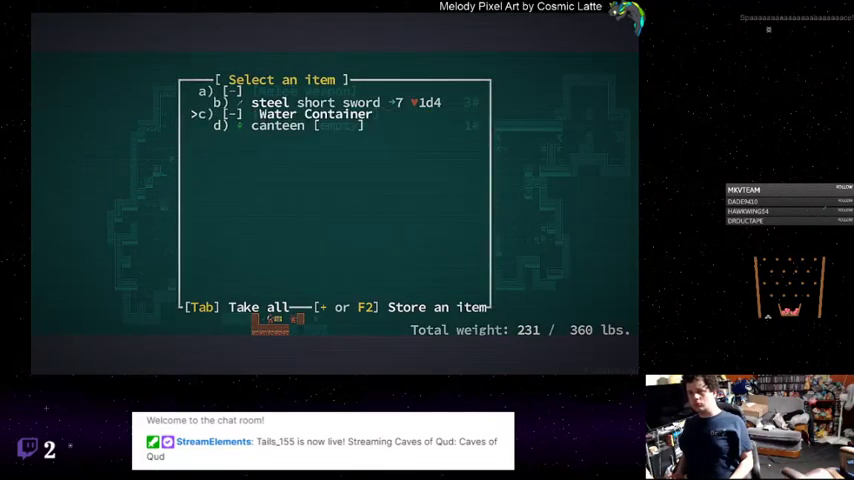
key("space")
key("space")
Take the boar-skin gloves and copper nugget from the next container
key("Escape")
key("Down")
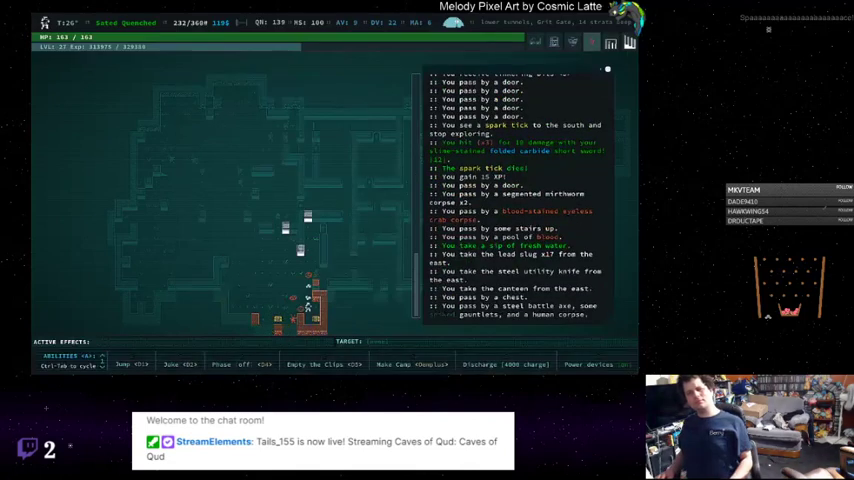
key("g")
key("space")
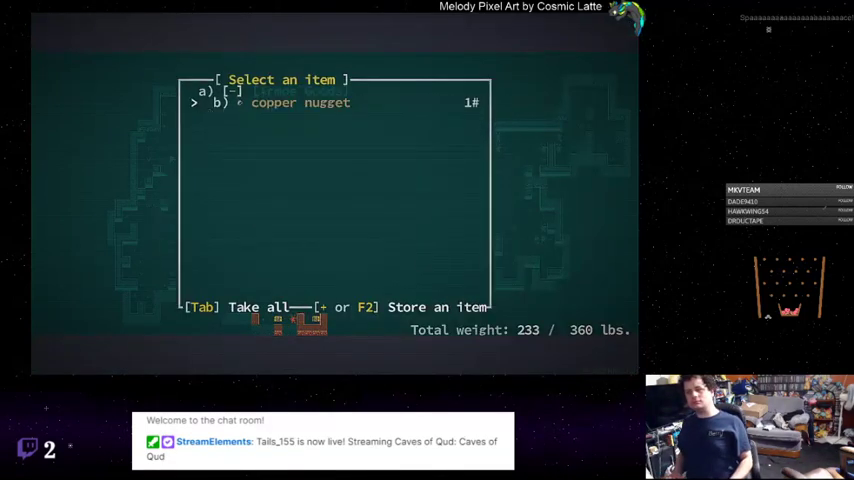
key("space")
key("Down")
key("Down")
Confirm nothing is left to explore and walk toward the sealed-off area
key("0")
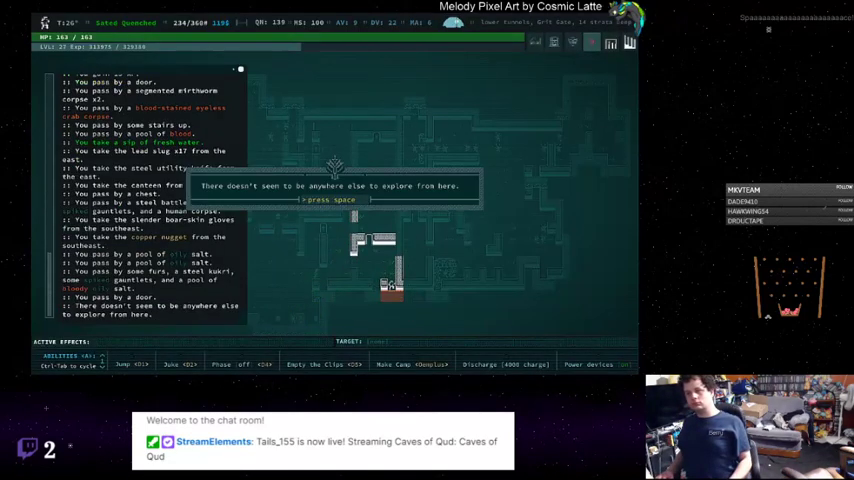
key("space")
key("Up")
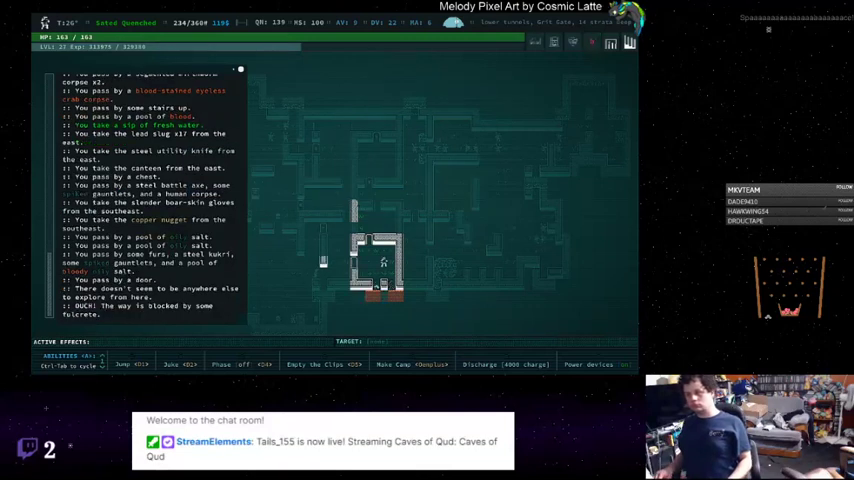
key("Up")
key("Up")
key("Up")
key("Up")
key("Up")
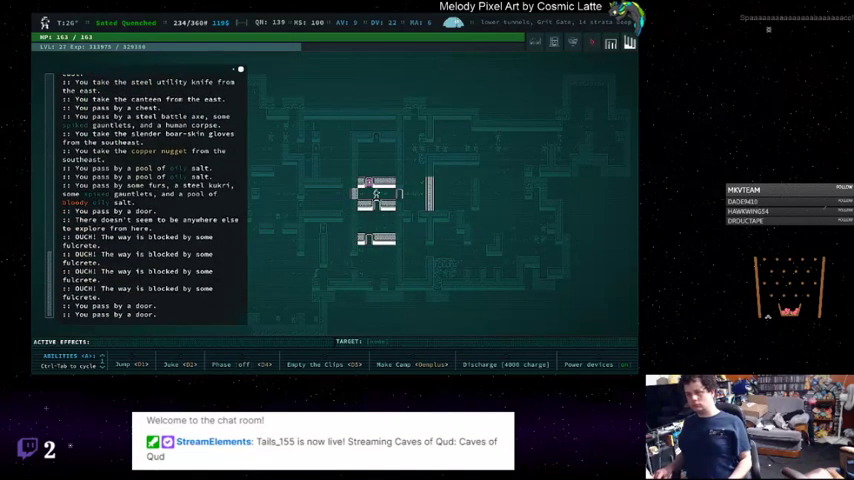
Phase out to walk through the fulcrete wall, then phase back in
key("4")
key("Up")
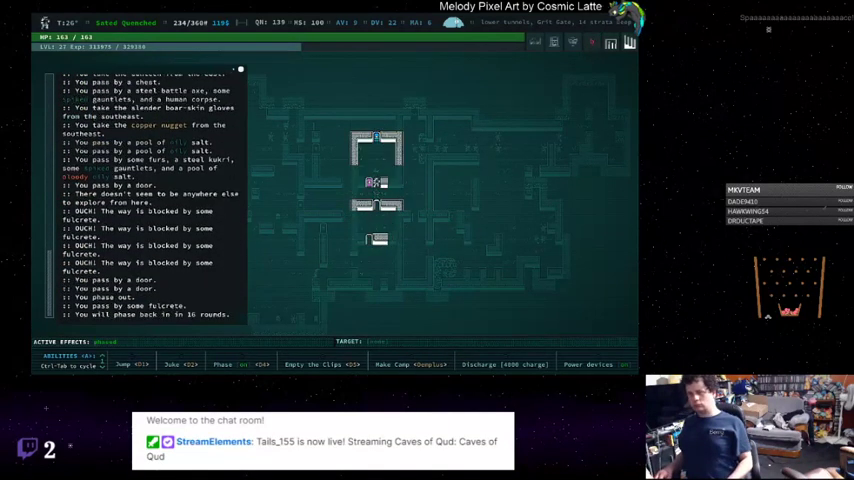
key("Up")
key("Up")
key("4")
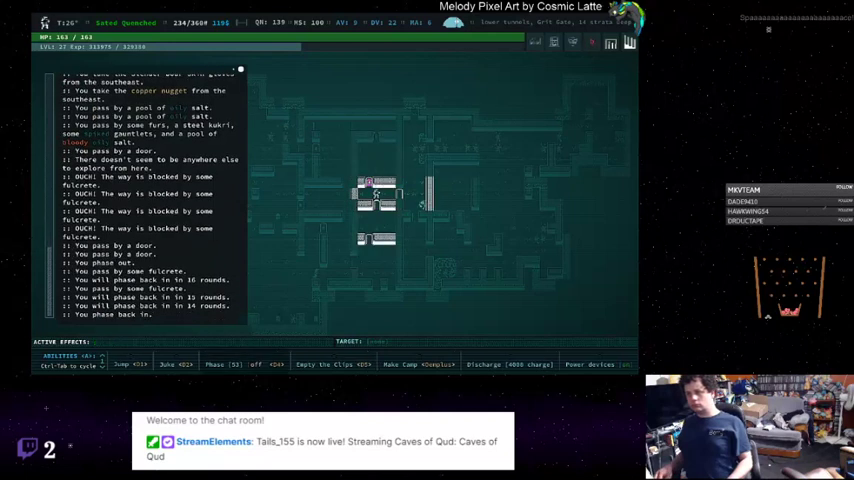
key("Up")
Walk on through the rooms and travel to the nearest stairway down
key("Up")
key("Up")
key("Up")
key("Up")
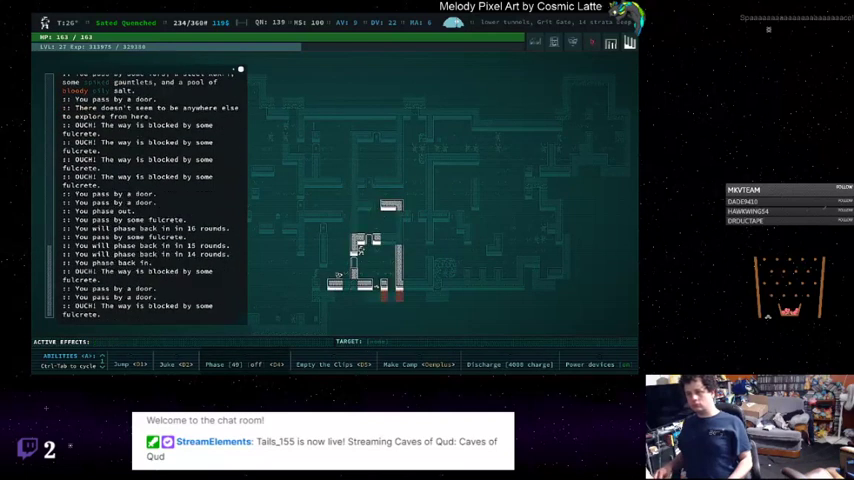
key("Up")
key("Up")
key("Up")
key("Up")
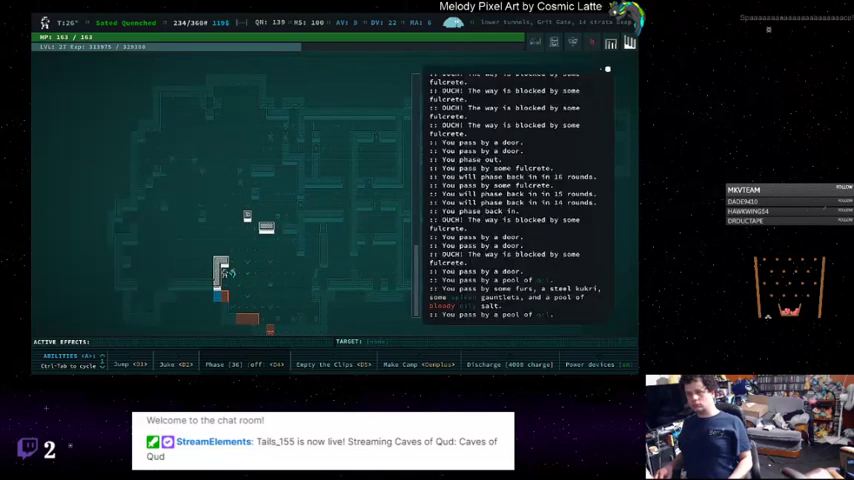
key("Up")
key("Up")
key("Up")
key("Up")
key("Up")
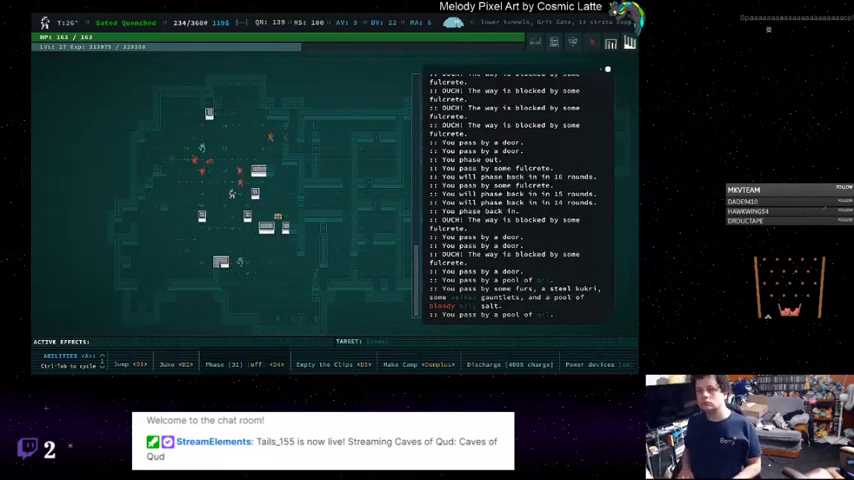
key("greater")
key("y")
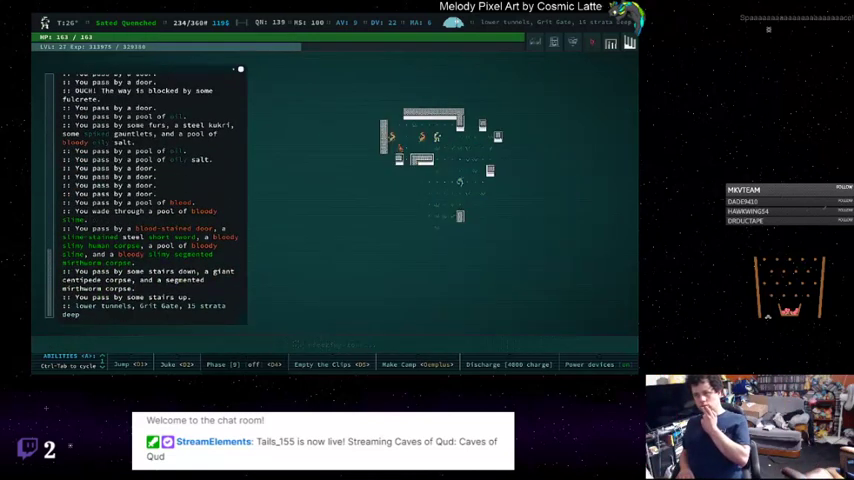
Look over nearby creatures, then shoot the novice of the sightless way and reload
key("l")
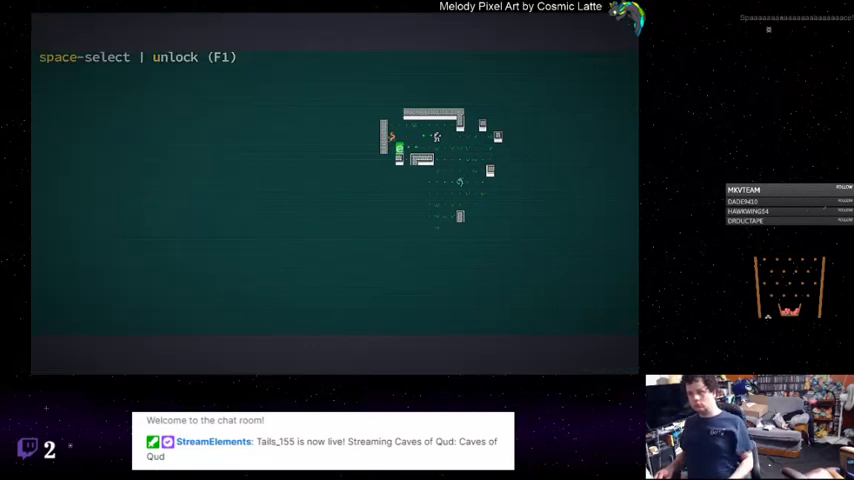
key("Escape")
key("space")
key("f")
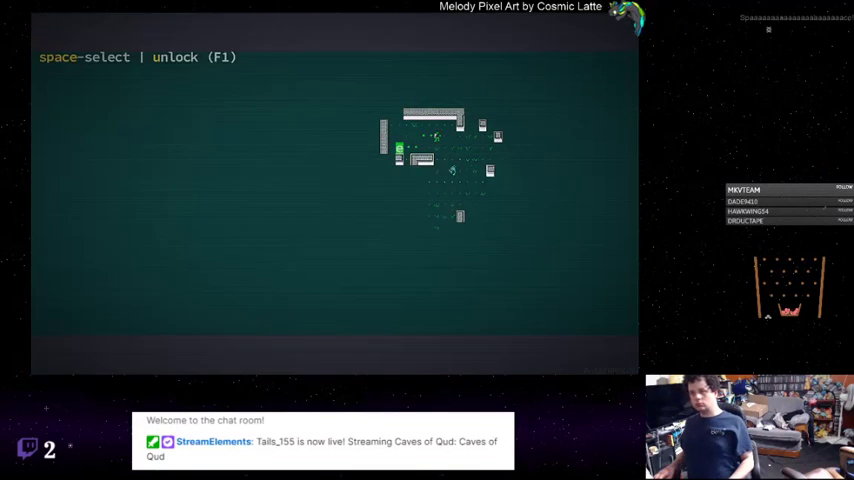
key("space")
key("r")
Explore onward and fire repeated shots at the segmented mirthworm
key("0")
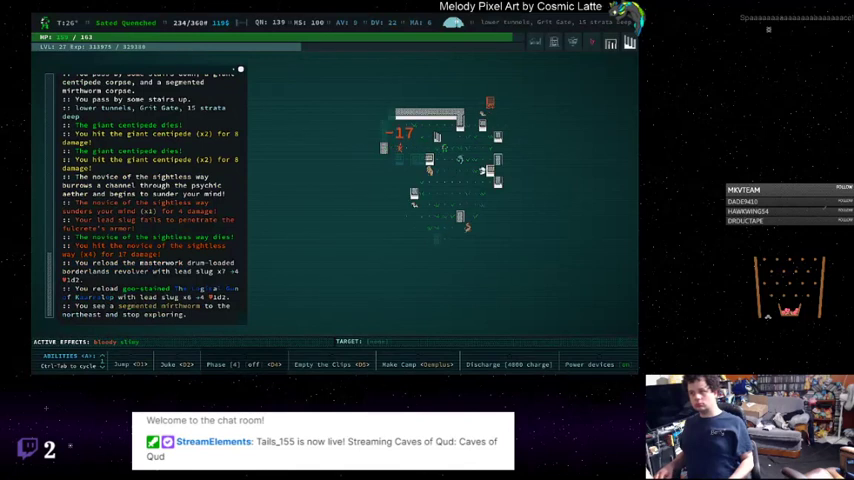
key("l")
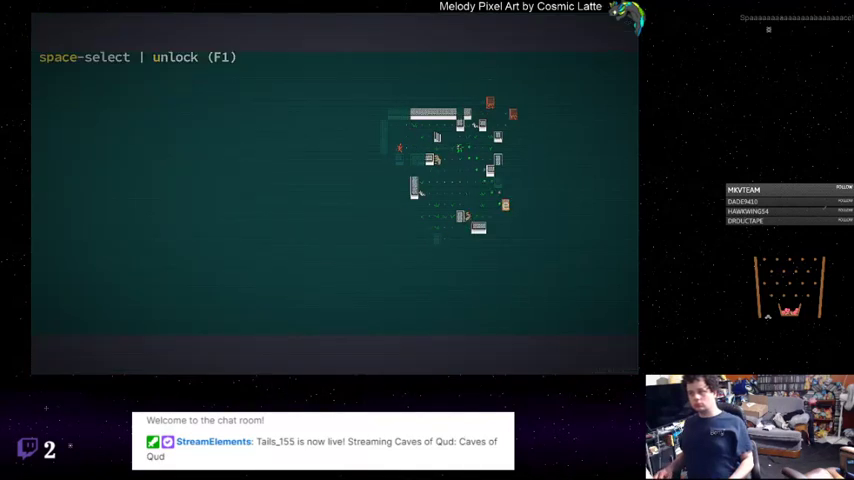
key("f")
key("space")
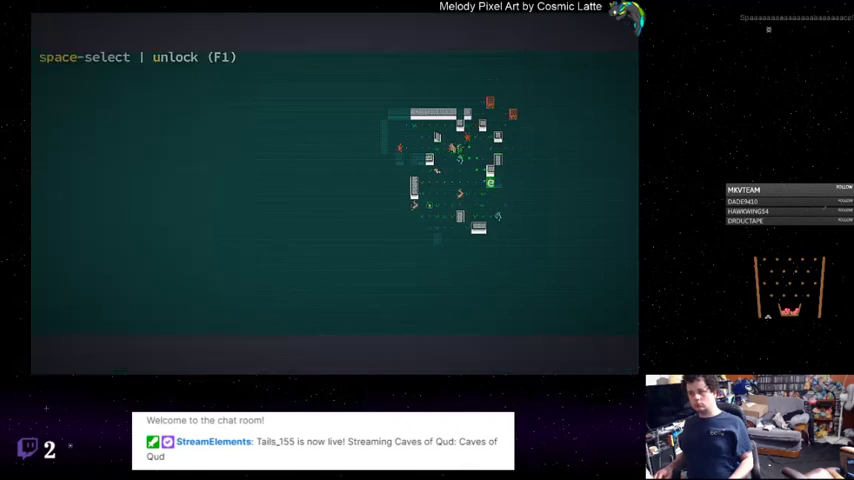
key("space")
key("space")
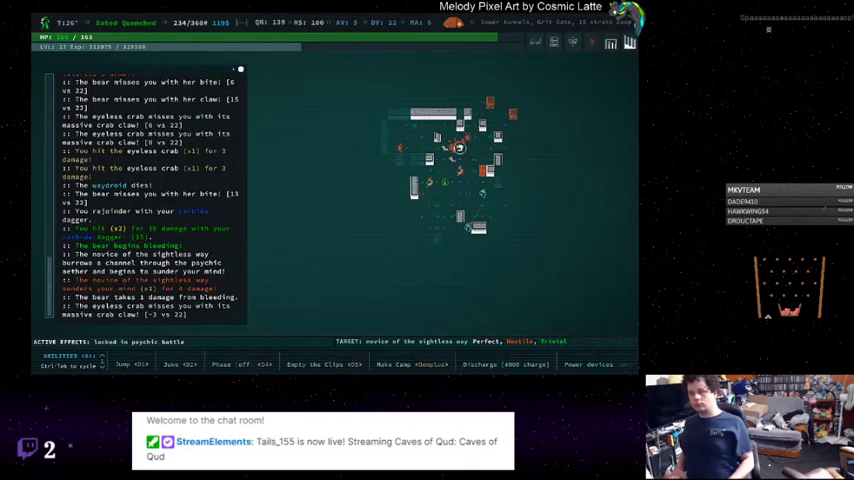
key("f")
key("space")
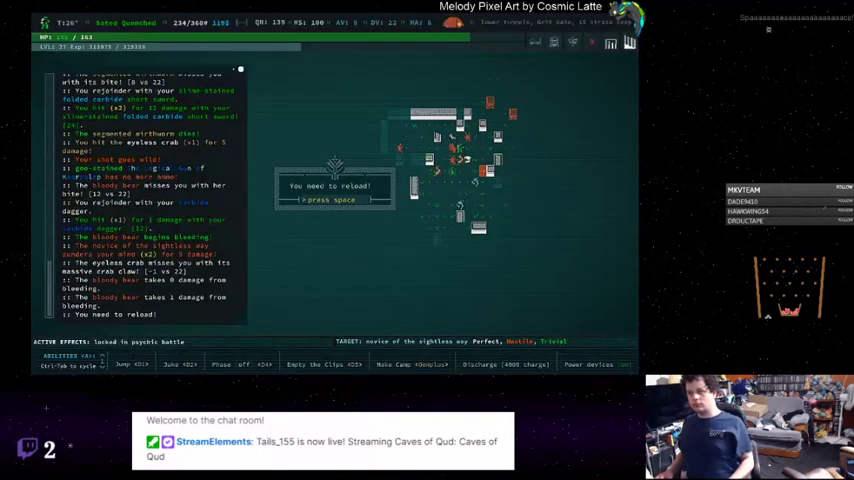
key("space")
key("a")
key("space")
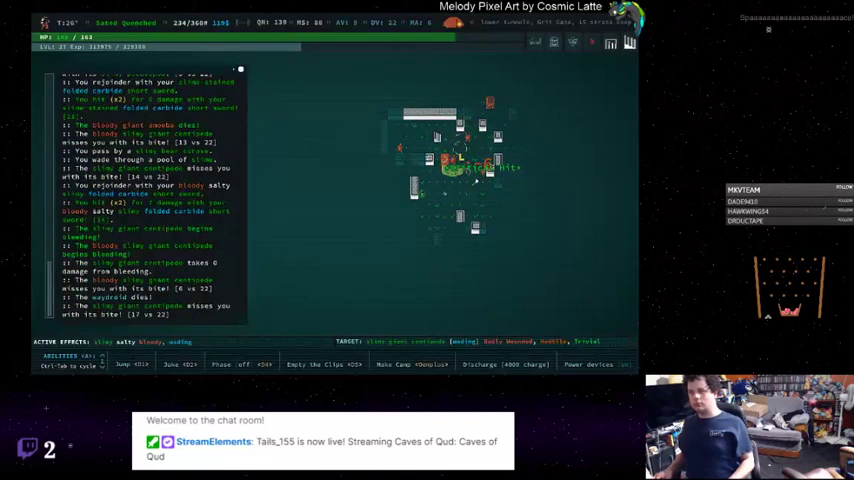
Melee the slimy giant centipedes, eyeless crab and salty slimy giant amoeba
key("Left")
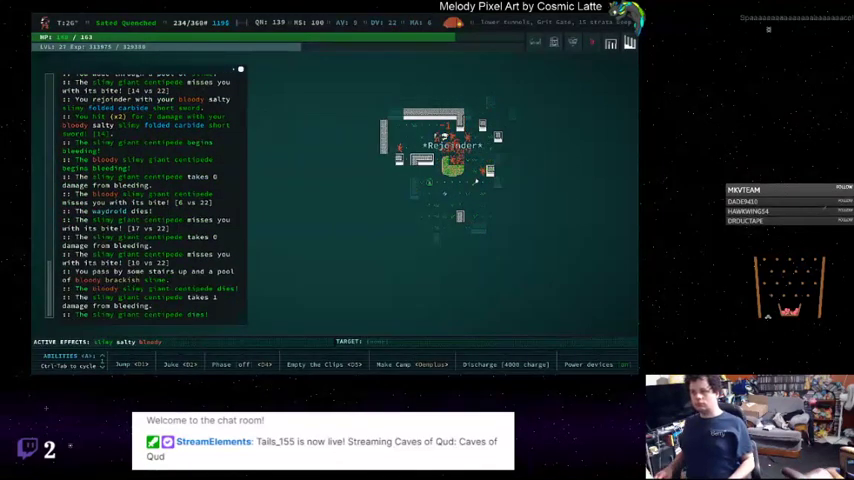
key("Left")
key("space")
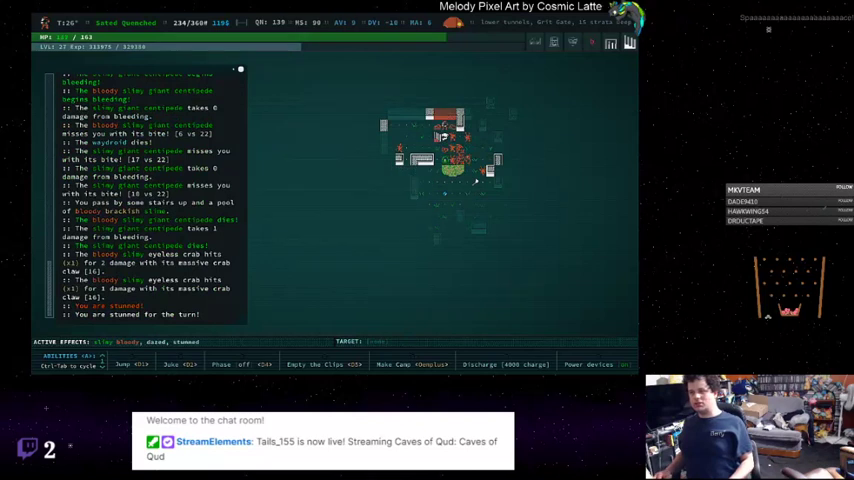
key("Left")
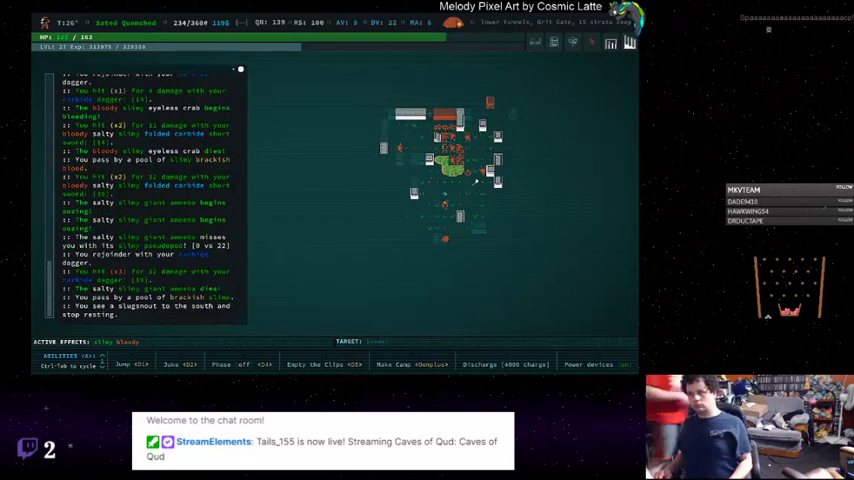
Kill the slugsnout, rest until healed, then auto-explore and attack the spark tick
key("Up")
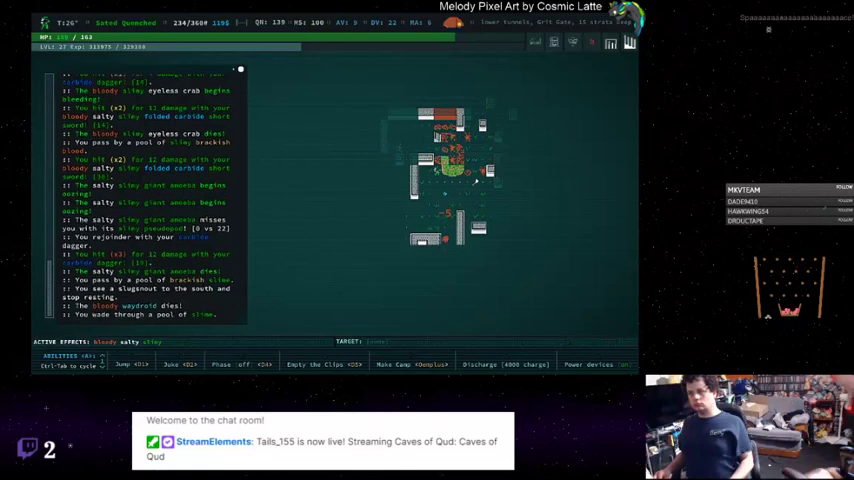
key("Down")
key("Down")
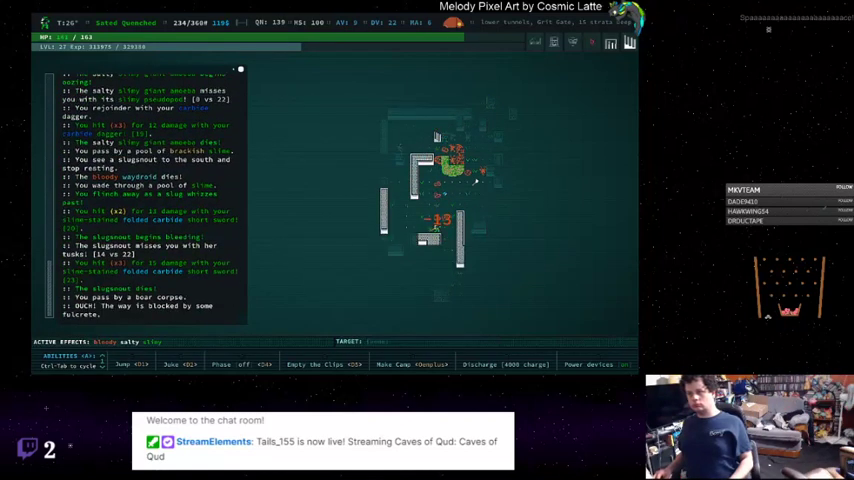
key("Down")
key("shift+z")
key("0")
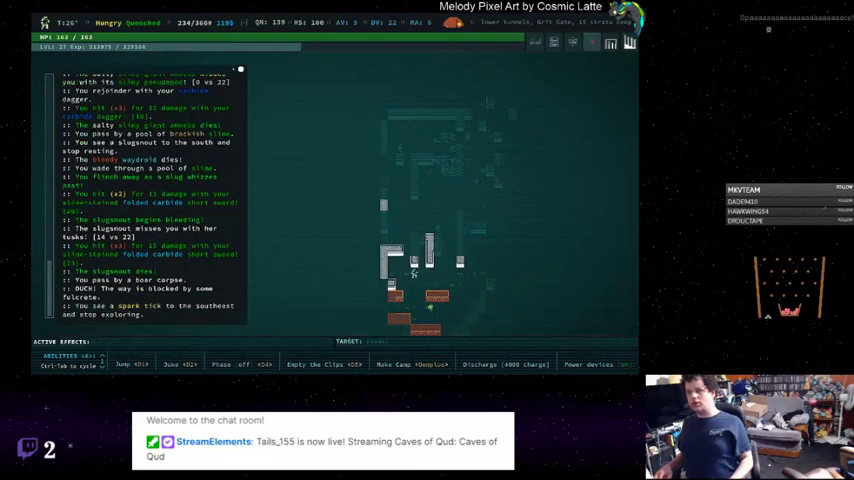
key("KP_3")
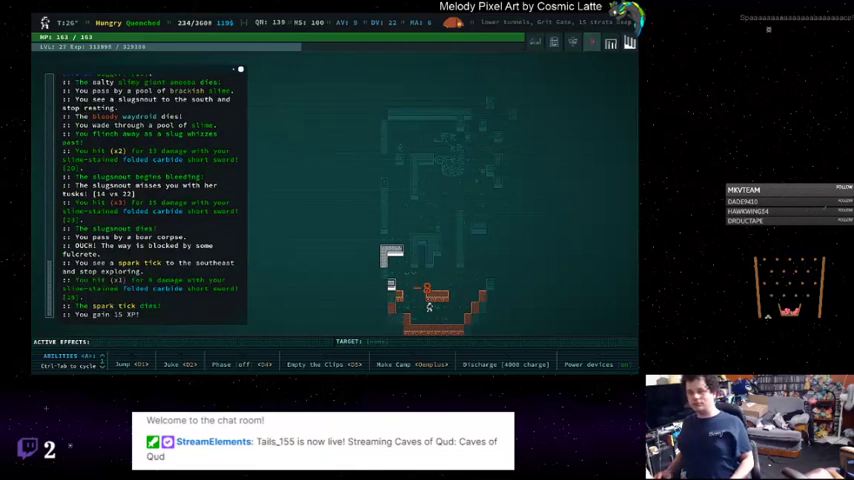
Auto-explore north across several rooms, killing two giant centipedes and a spark tick
key("0")
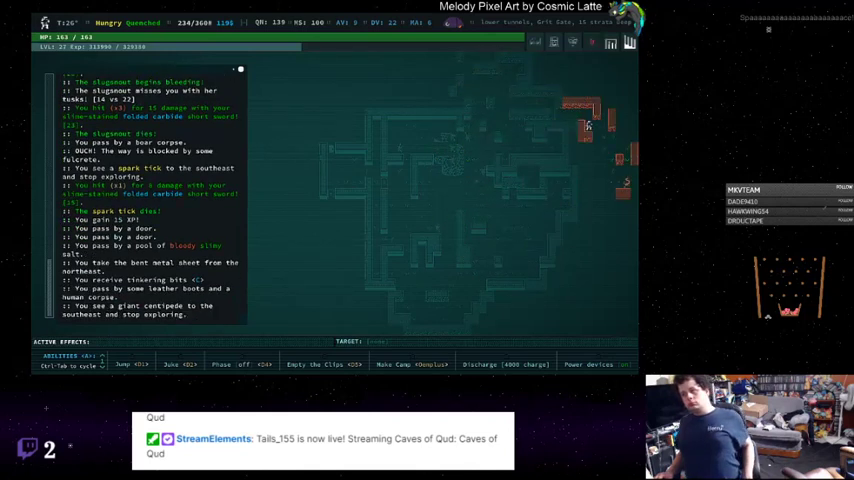
key("KP_3")
key("0")
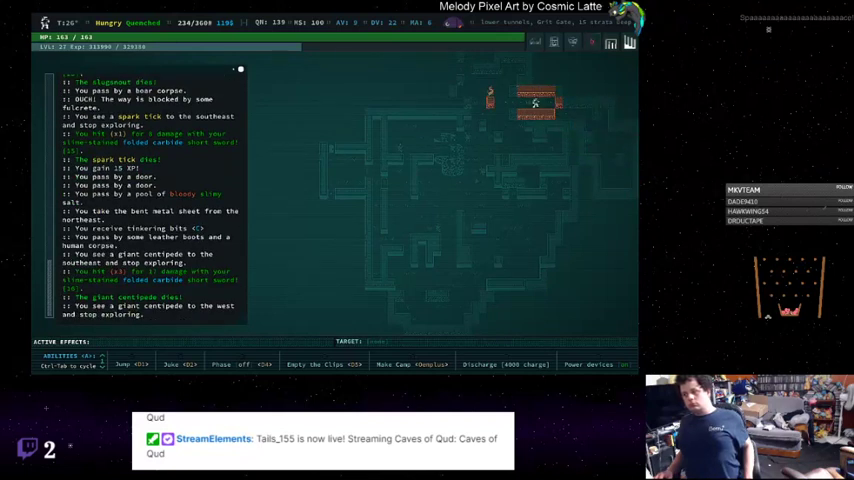
key("KP_4")
key("KP_4")
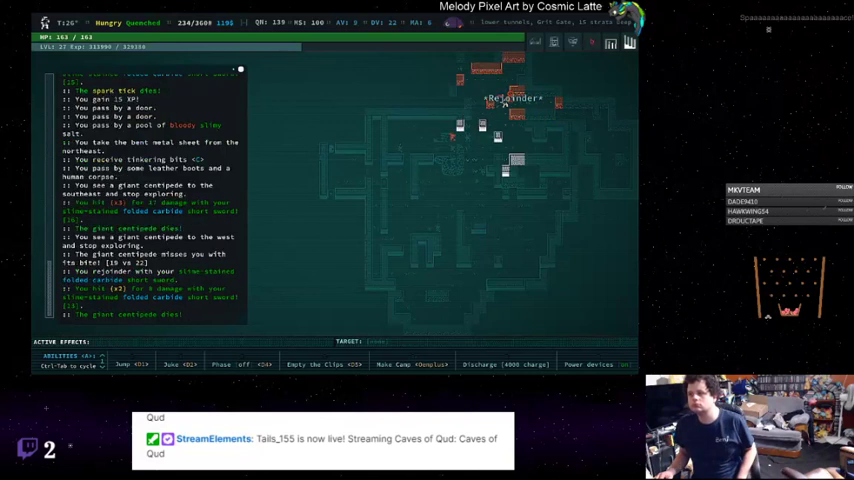
key("0")
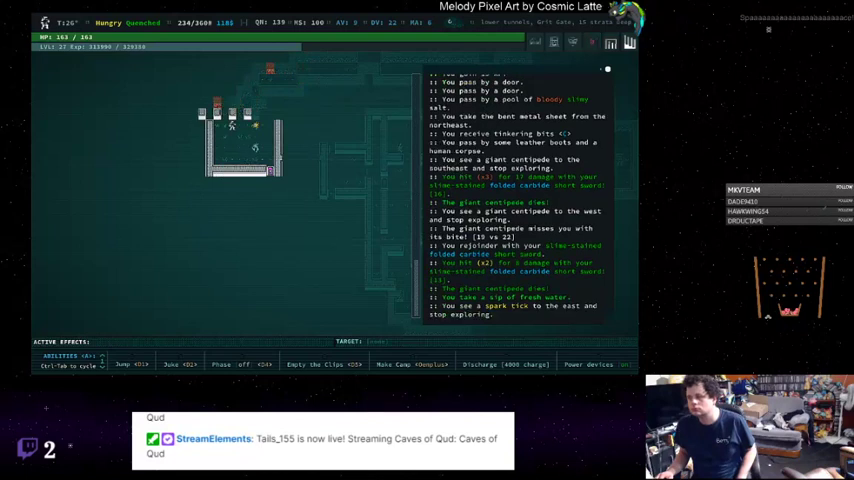
key("0")
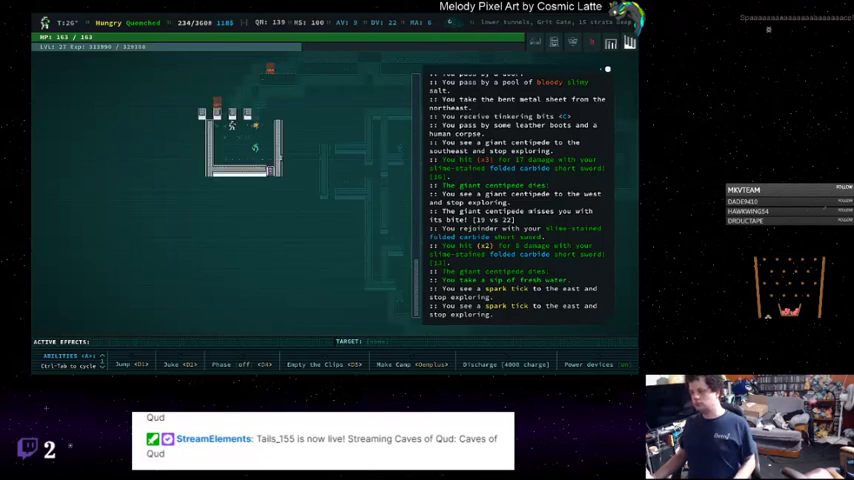
key("Right")
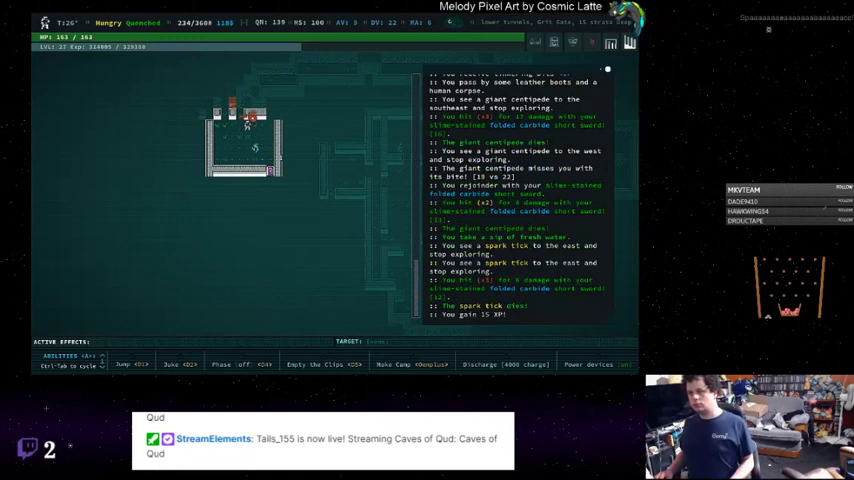
Make camp and cook a meal until sated
key("equal")
key("Right")
key("Return")
key("space")
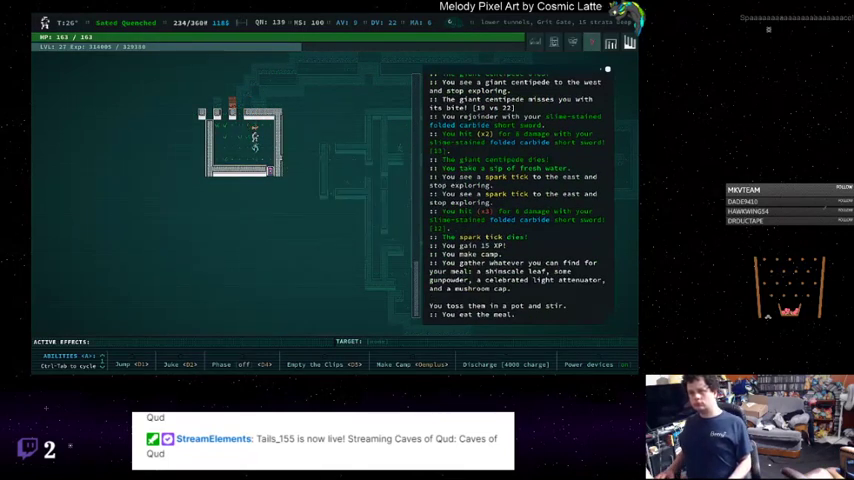
Resume exploring, kill the spark tick to the west and fend off the psychic novice
key("0")
key("Left")
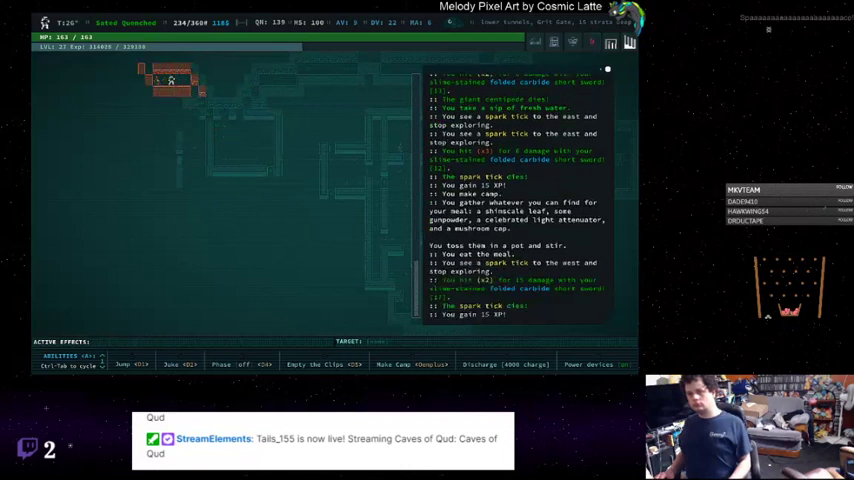
key("space")
key("Left")
key("0")
key("Left")
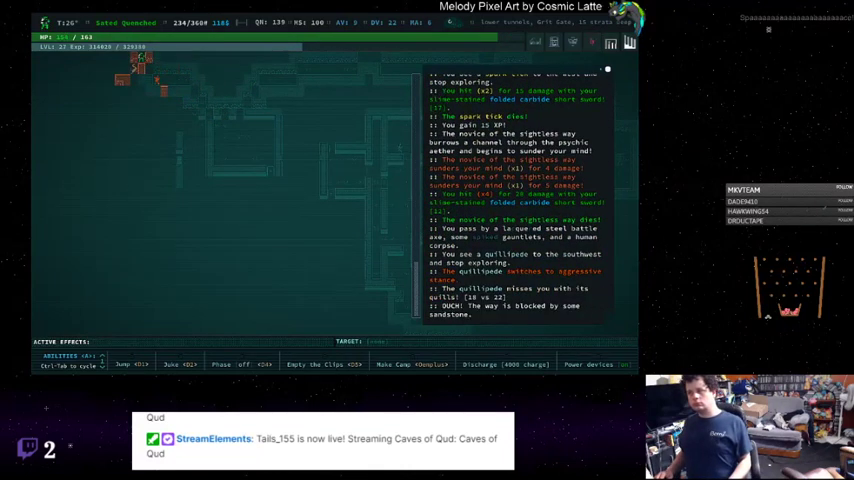
Check the items lying here, then attack the quillipede and mirthworms
key("g")
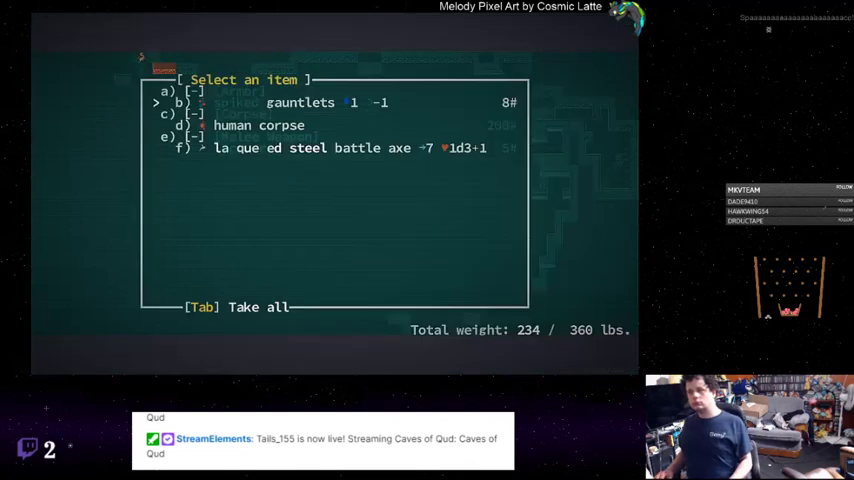
key("Escape")
key("Left")
key("Left")
key("Left")
key("Left")
key("Left")
key("Left")
key("Left")
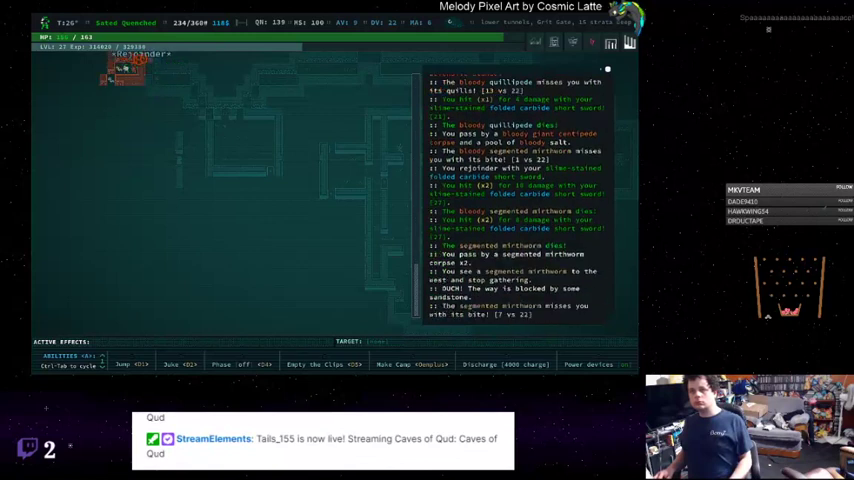
key("Left")
key("Left")
key("Left")
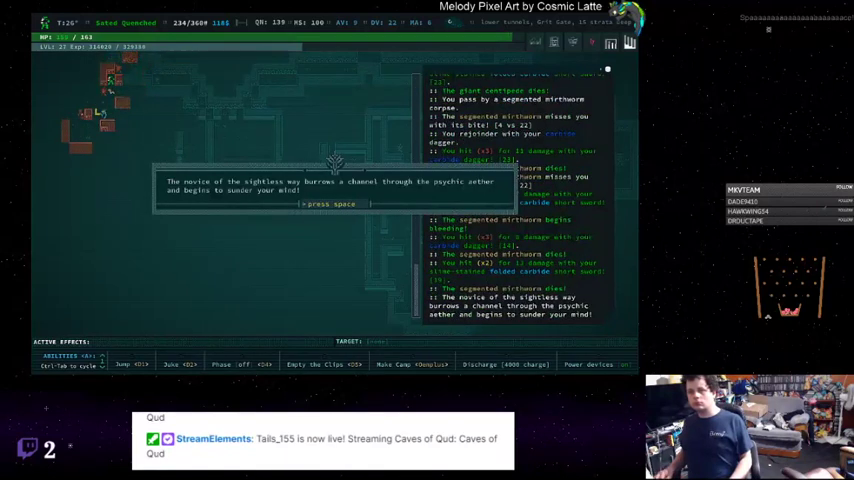
Kill the remaining mirthworms and the psychic novice, then move past the doors
key("space")
key("Left")
key("Left")
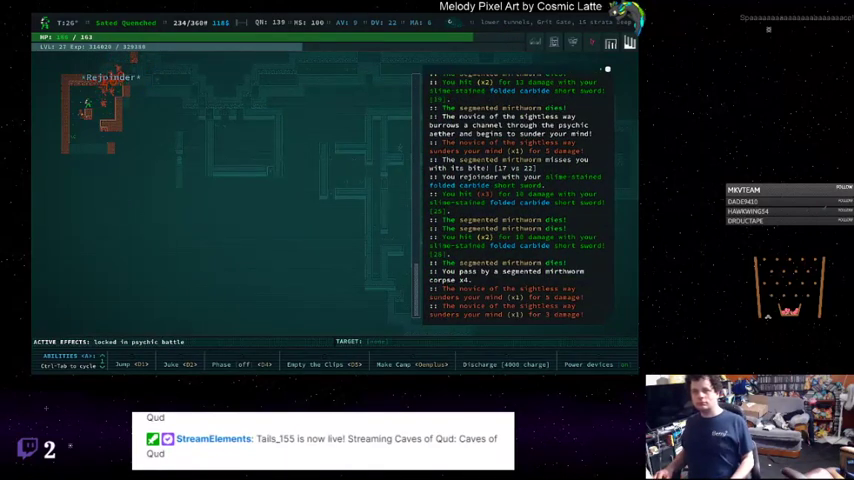
key("Left")
key("Left")
key("Left")
key("Left")
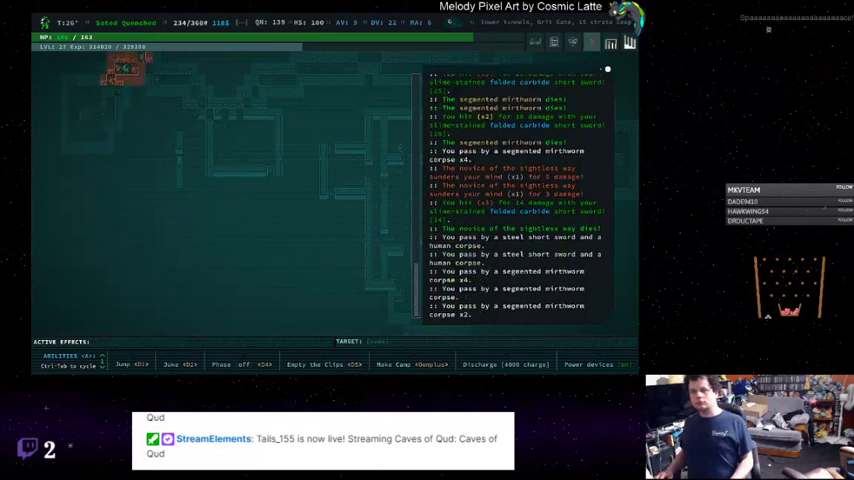
key("Left")
key("Left")
key("Left")
key("Down")
key("Down")
key("Down")
key("Down")
key("Down")
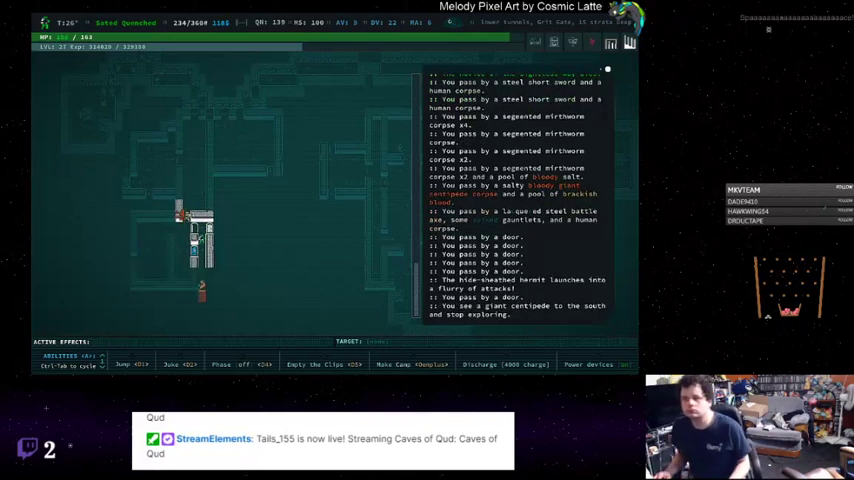
Kill the giant centipedes, hermit and slugsnout, then loot the copper nugget from the pile
key("Down")
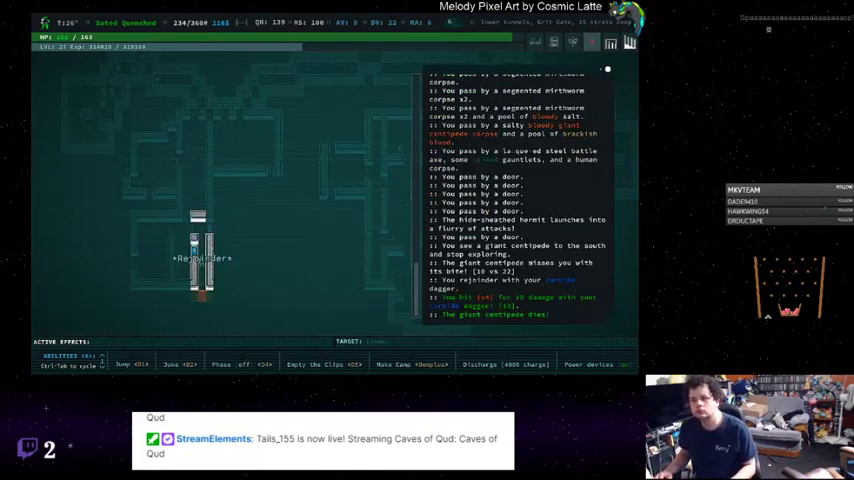
key("Down")
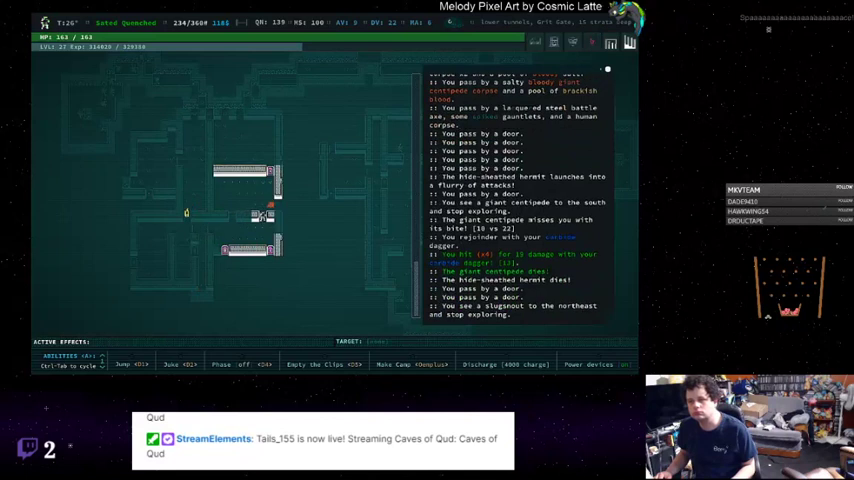
key("Up")
key("Up")
key("Up")
key("Up")
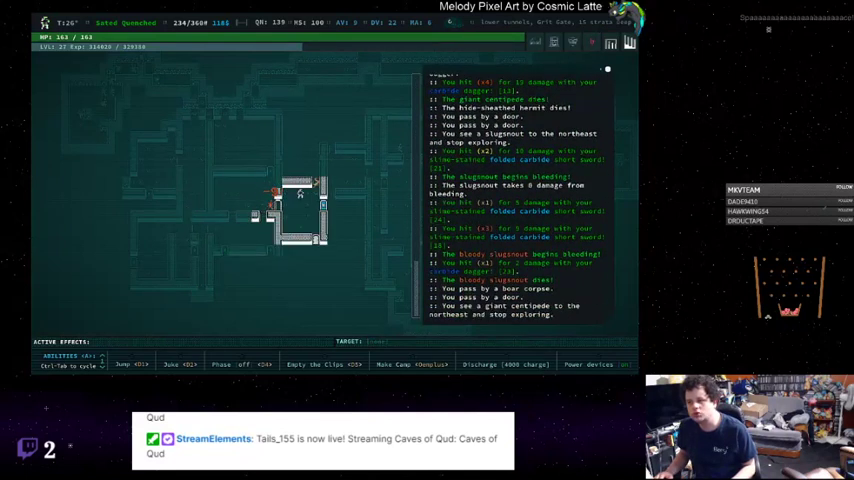
key("Up")
key("Up")
key("Up")
key("g")
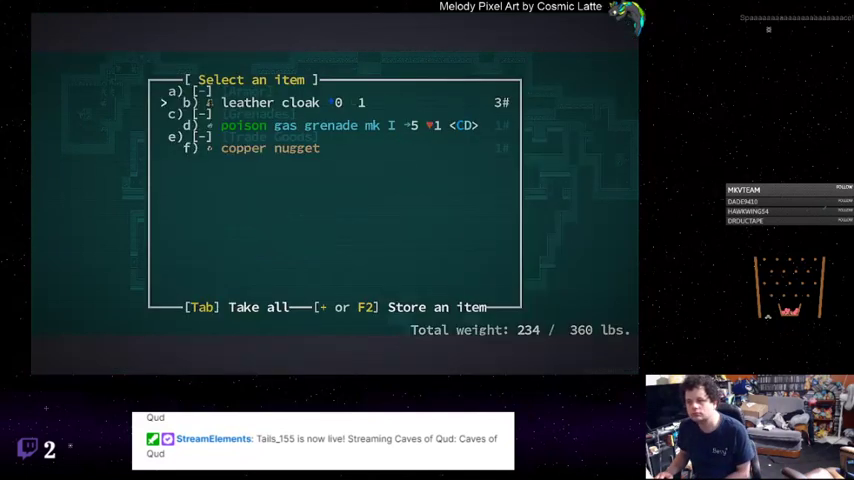
key("Return")
key("Return")
key("Return")
key("Escape")
Explore onward past the doors to the south and north
key("Down")
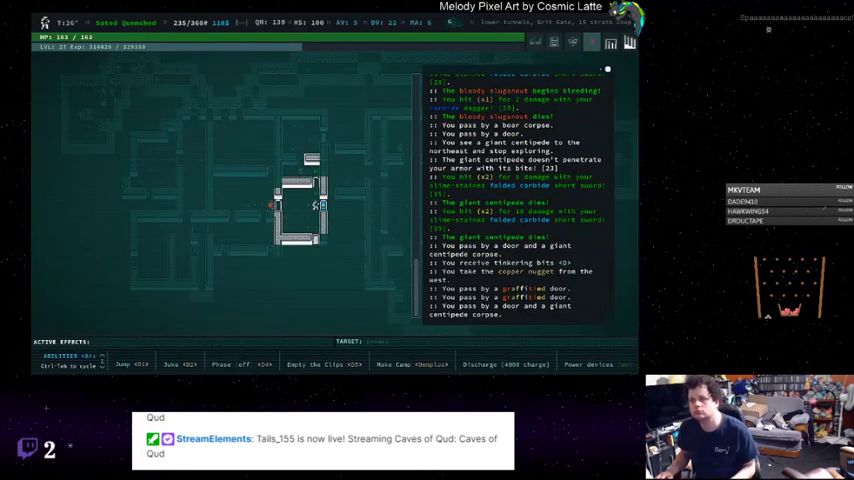
key("Down")
key("Down")
key("Down")
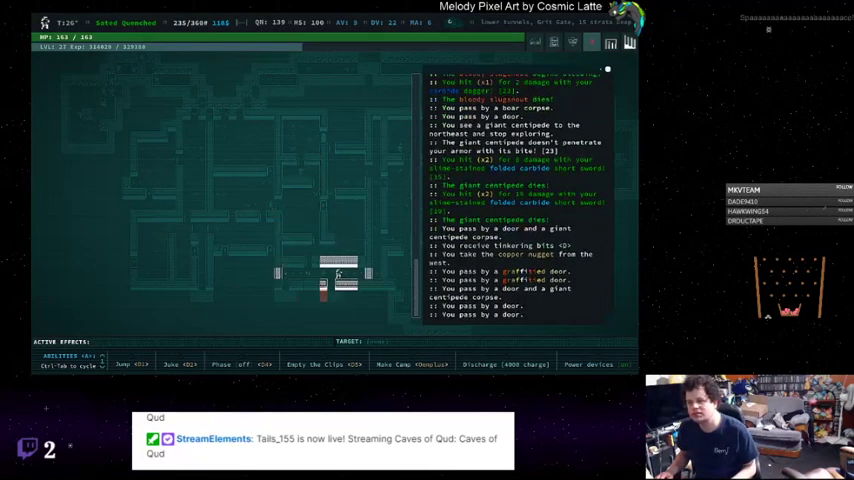
key("Up")
key("Up")
key("Up")
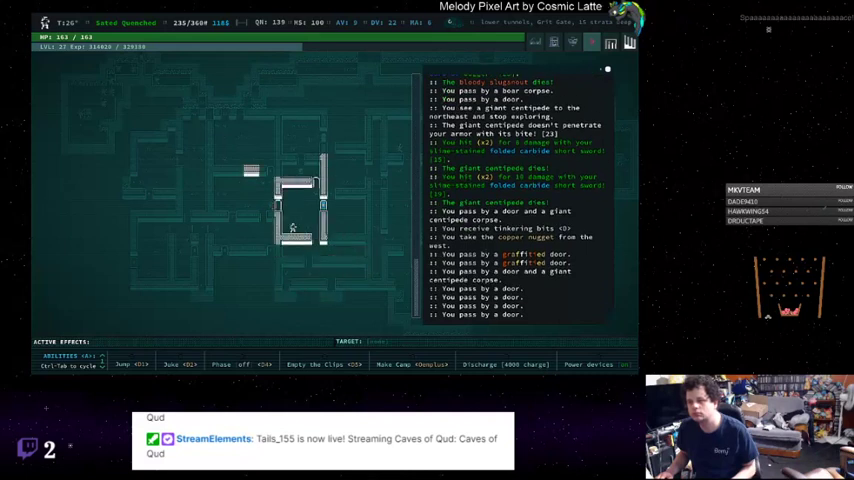
key("Up")
key("Up")
key("Up")
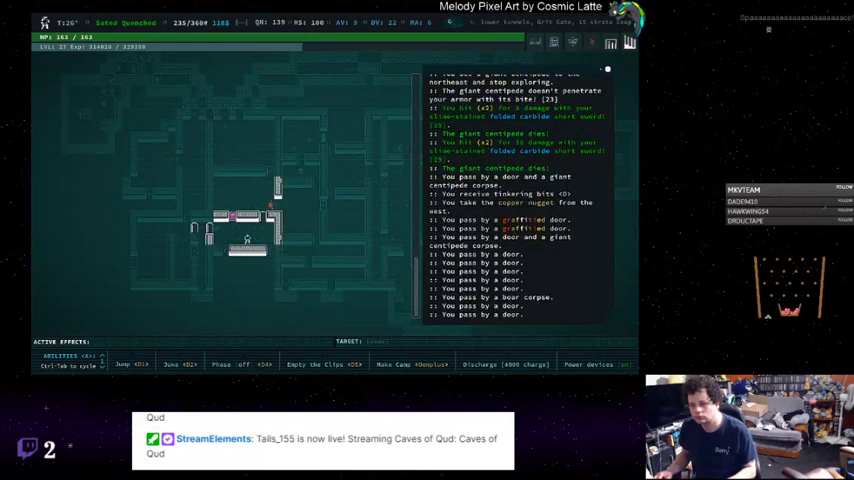
Phase through the fulcrete and security door, fight the psychic attacker, and auto-explore
key("3")
key("Up")
key("Up")
key("Up")
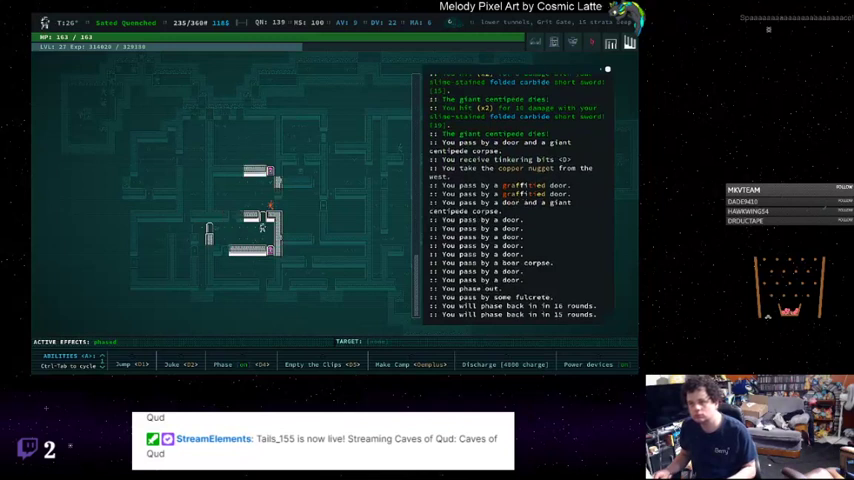
key("Up")
key("Up")
key("Up")
key("Up")
key("Up")
key("Up")
key("Up")
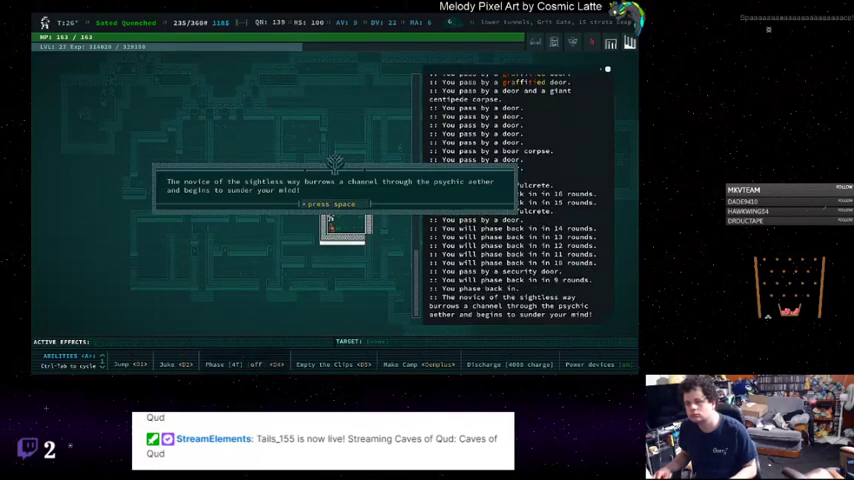
key("space")
key("Up")
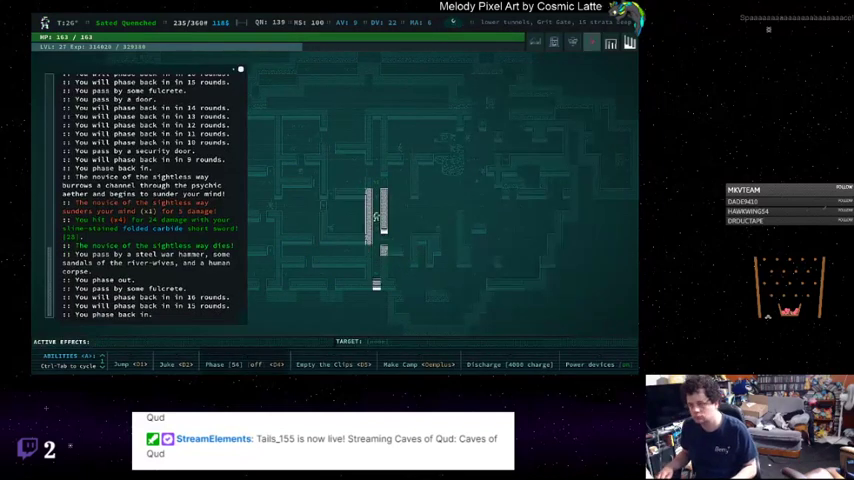
key("0")
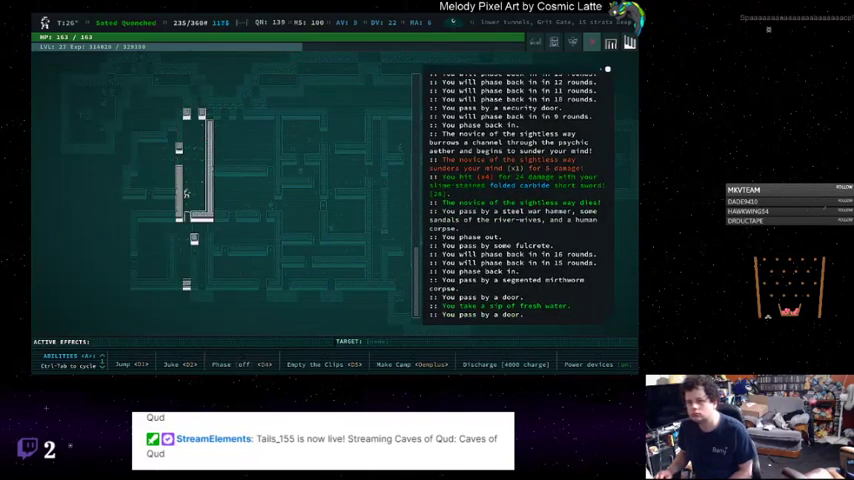
Phase through another security door, kill the giant centipede, and cross the fulcrete
key("Left")
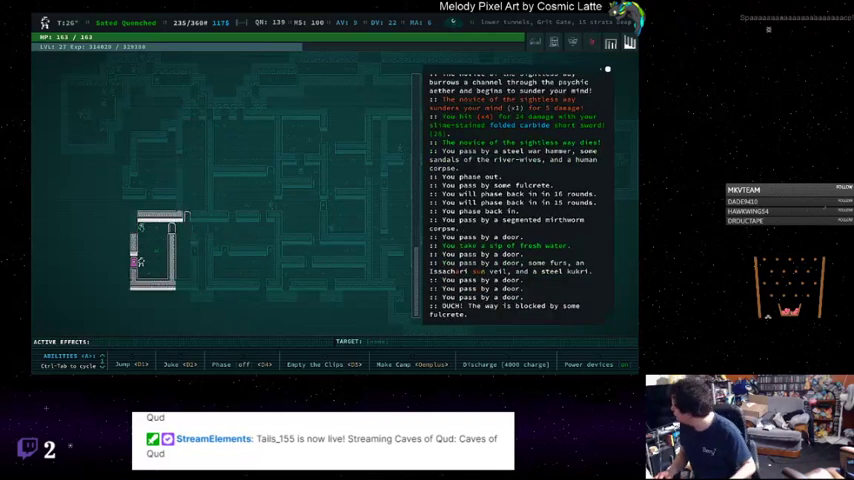
key("4")
key("Left")
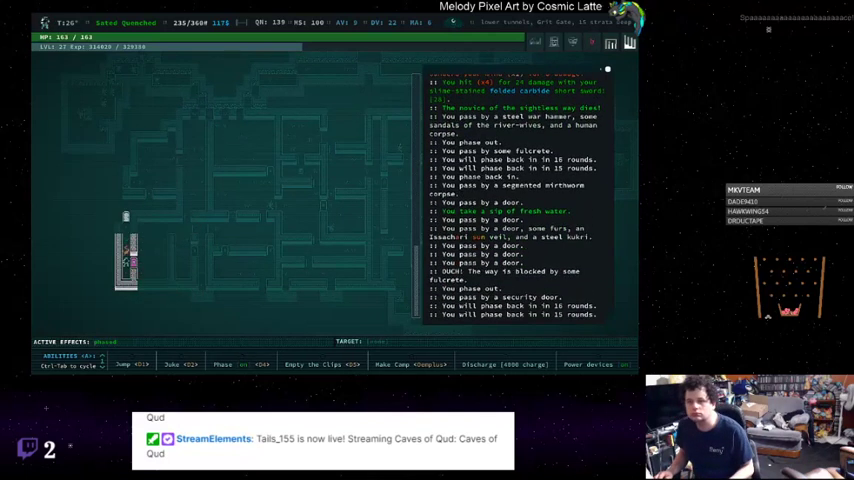
key("Up")
key("Up")
key("4")
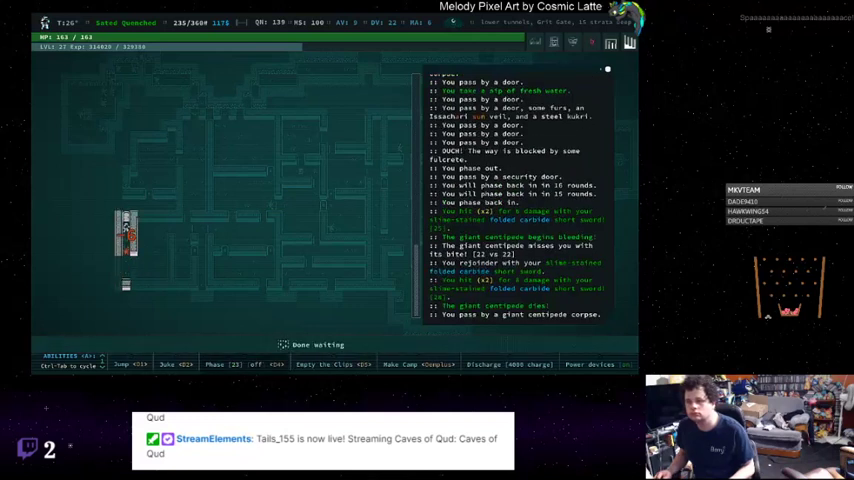
key("Right")
key("Right")
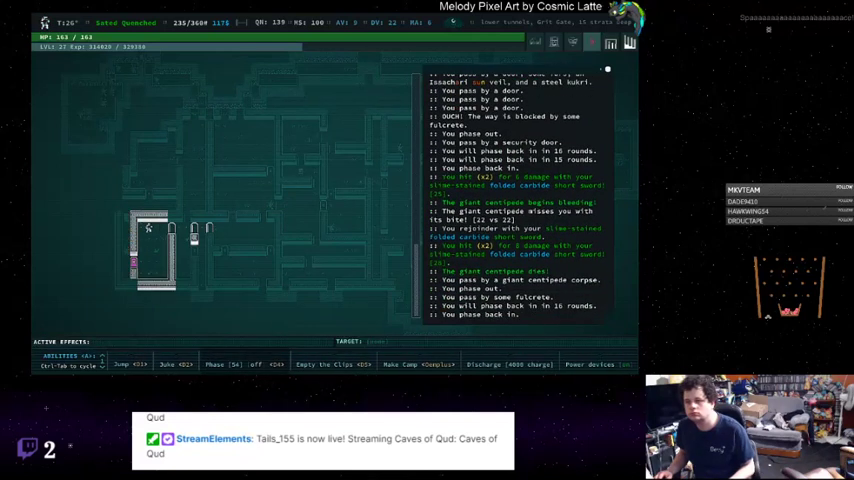
key("Right")
key("Right")
key("Right")
Explore the corridors and phase through the blocking fulcrete past a door
key("Down")
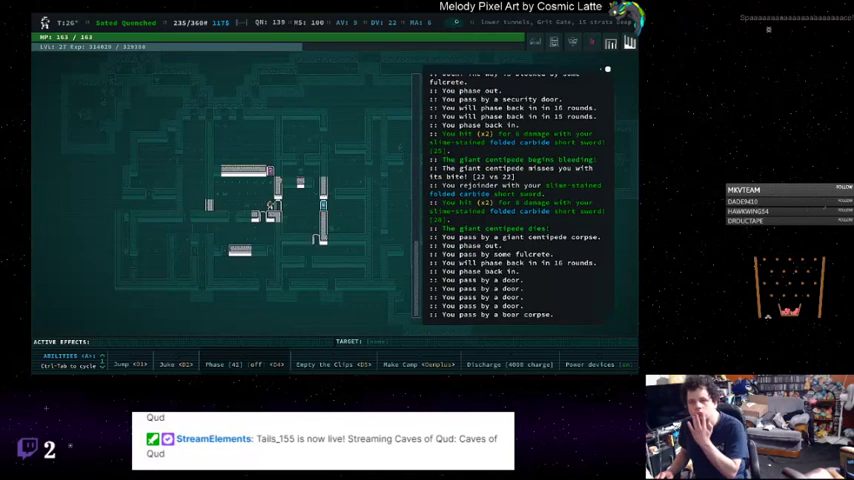
key("Down")
key("Down")
key("Down")
key("Down")
key("Down")
key("Down")
key("Down")
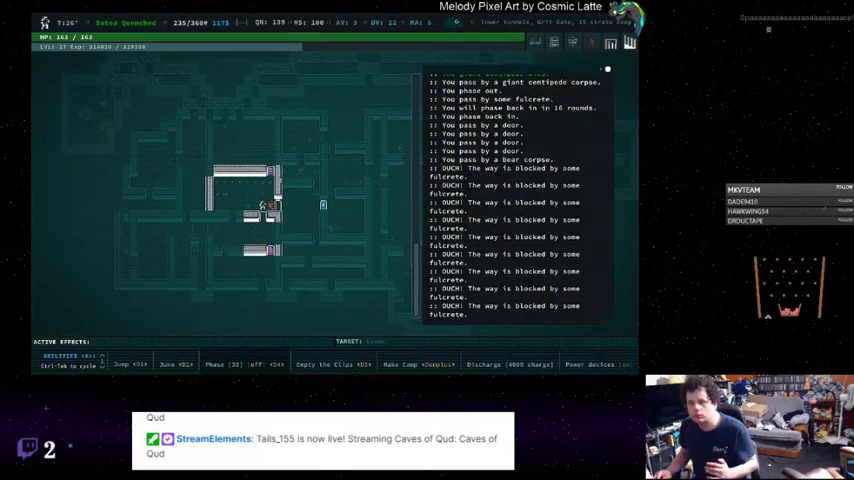
key("Left")
key("Left")
key("Left")
key("Left")
key("Left")
key("Left")
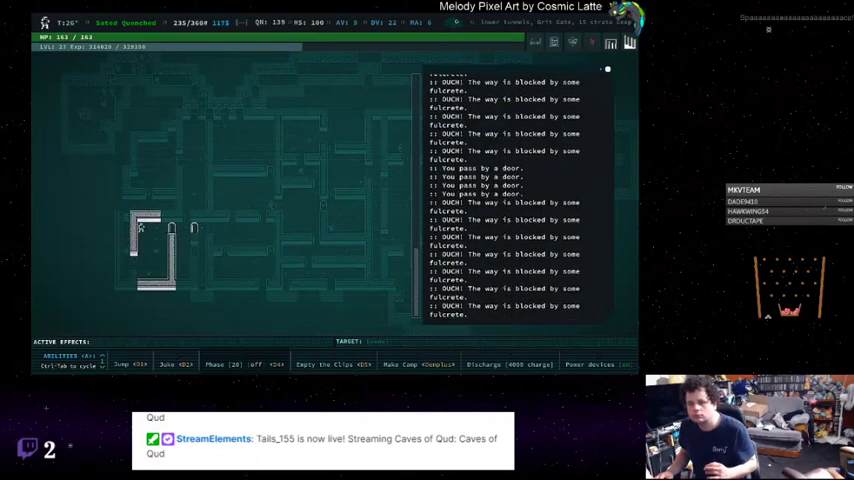
key("Left")
key("Left")
key("Left")
key("4")
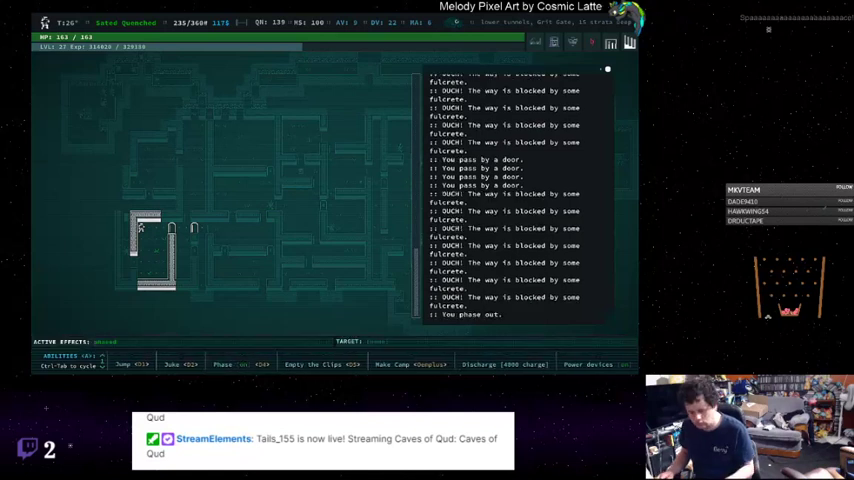
key("Left")
key("Left")
key("Left")
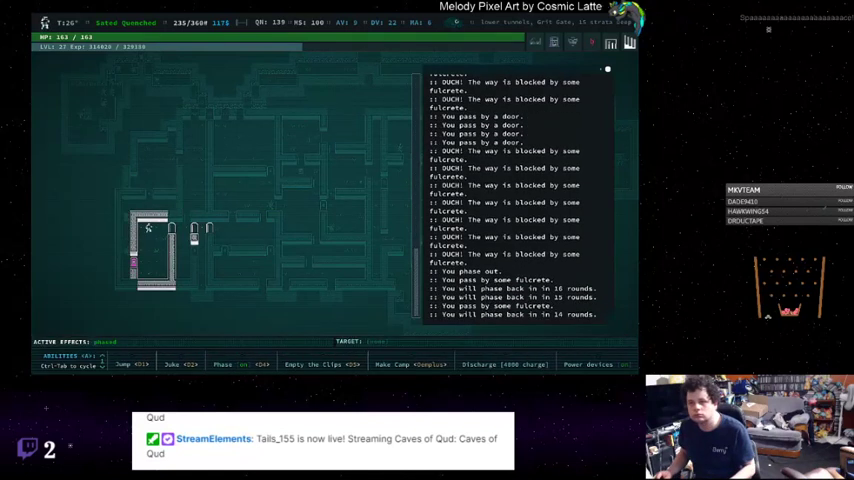
key("4")
key("Left")
key("Left")
key("Left")
key("Left")
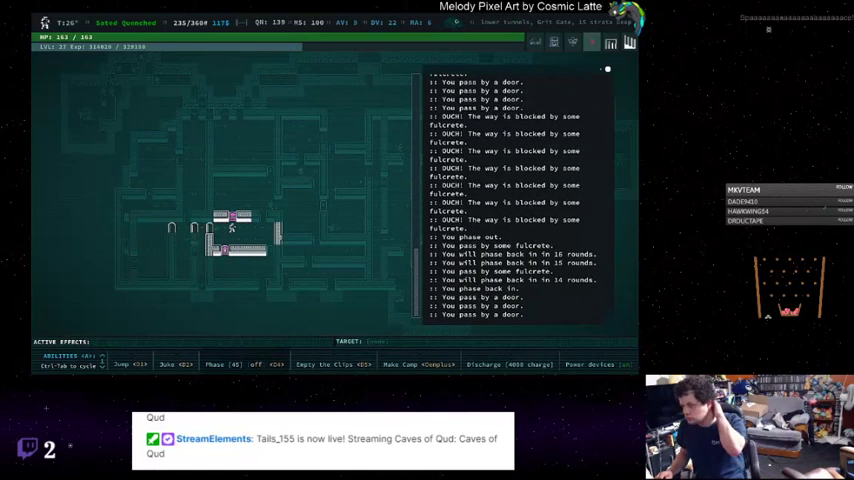
key("Left")
key("Left")
Kill the segmented mirthworms and auto-explore the rest of the level
key("0")
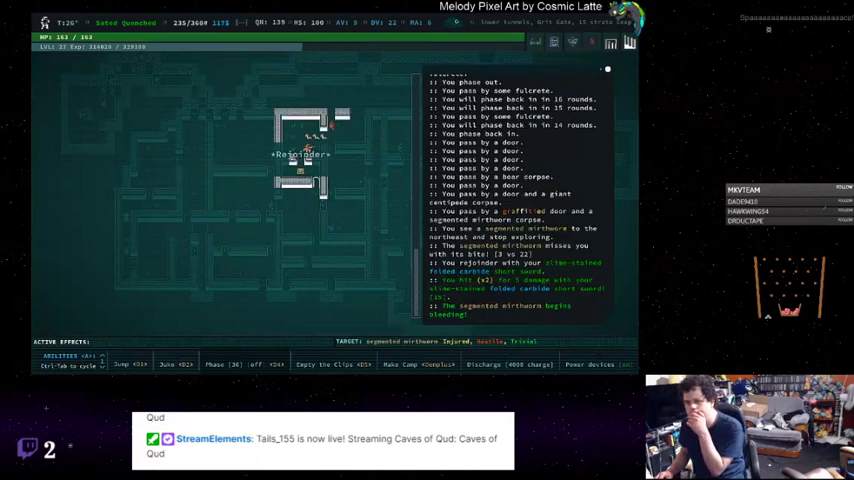
key("Up")
key("Up")
key("Up")
key("Up")
key("Up")
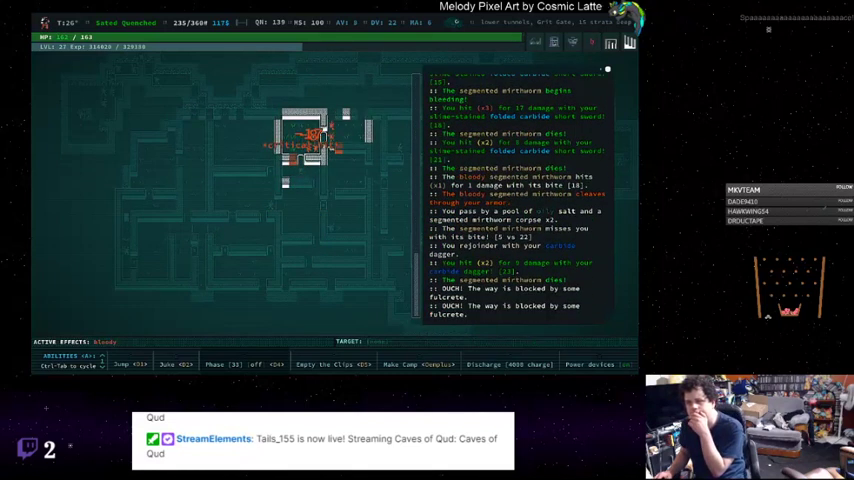
key("Up")
key("Down")
key("Down")
key("Down")
key("Down")
key("Down")
key("0")
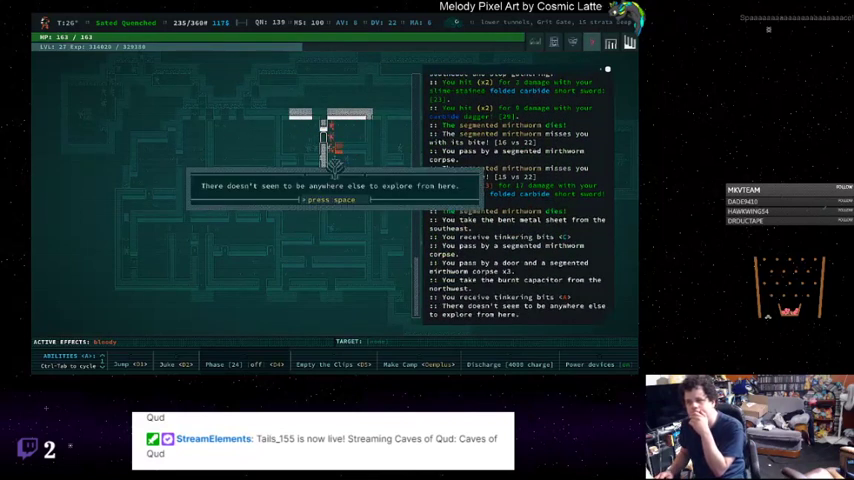
Dismiss the explore notice, accept auto-walk to the stairway down, and descend beneath Grit Gate
key("space")
key("Down")
key("Up")
key("Up")
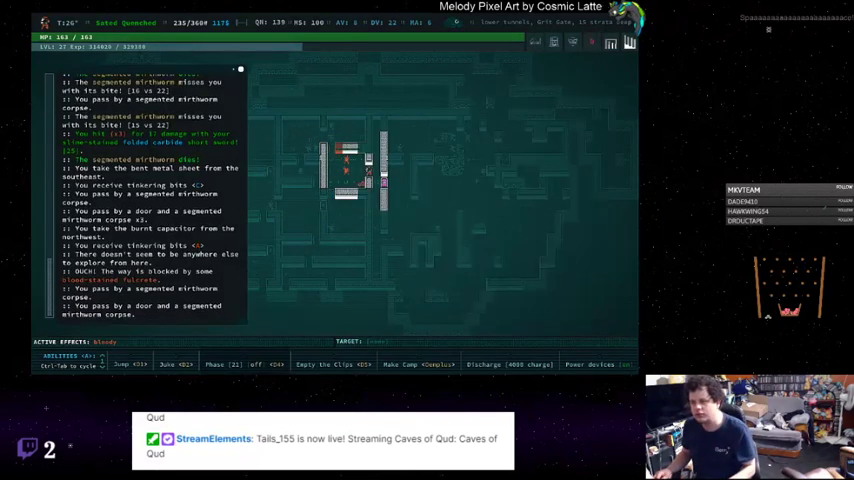
key("Up")
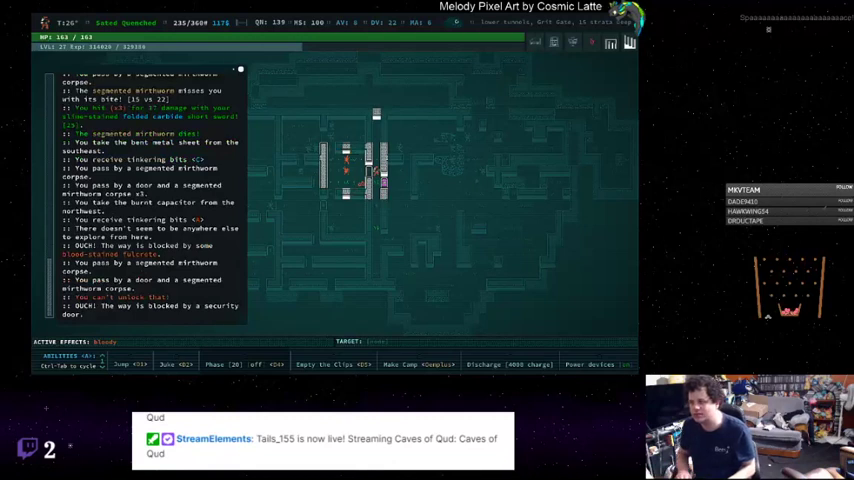
key("greater")
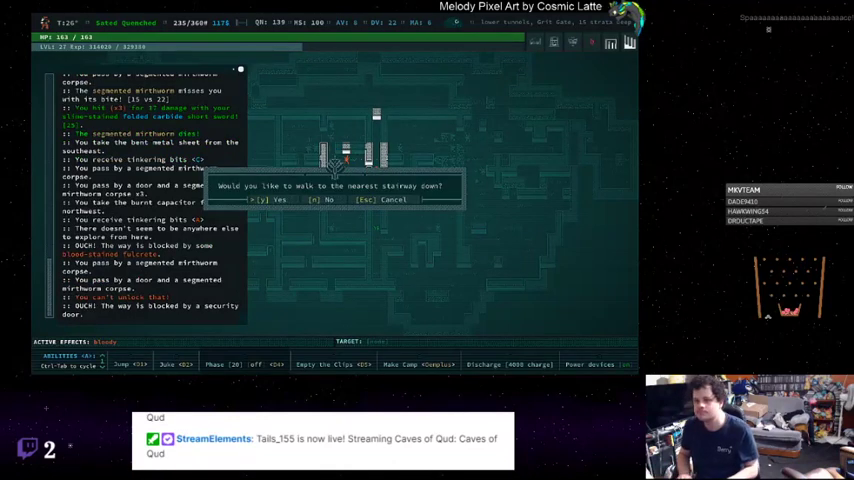
key("y")
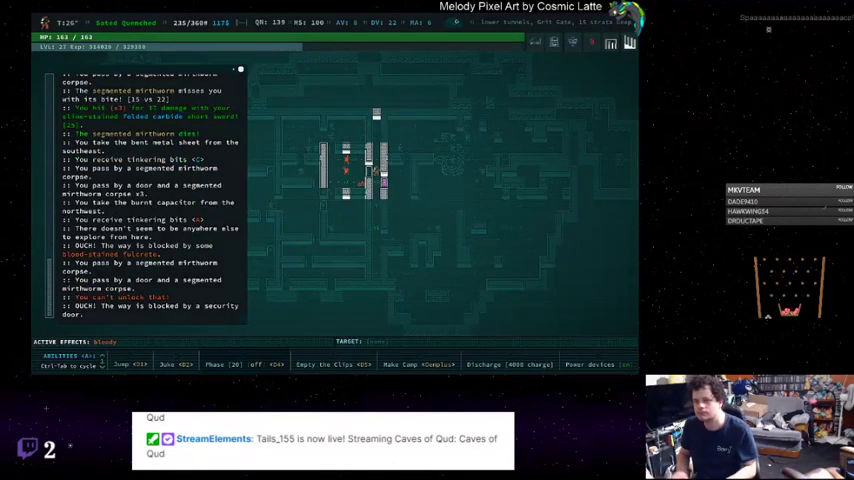
key("greater")
key("y")
key("greater")
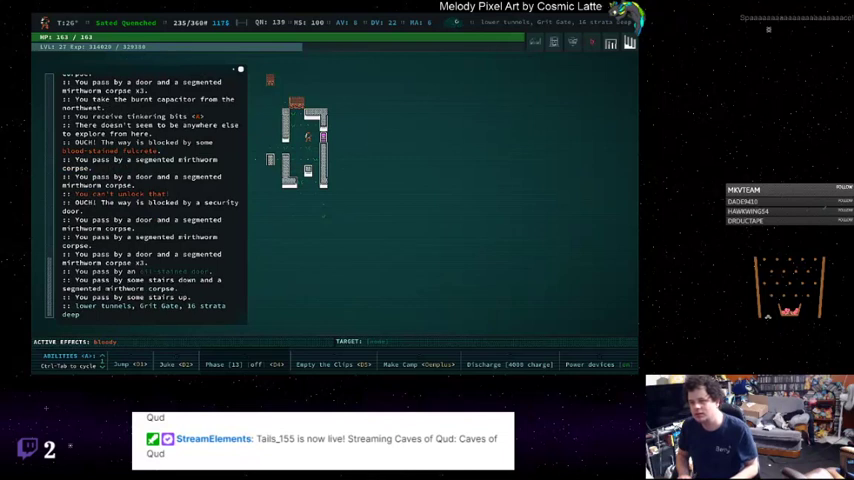
Auto-explore the new level, killing the spark ticks and a segmented mirthworm
key("0")
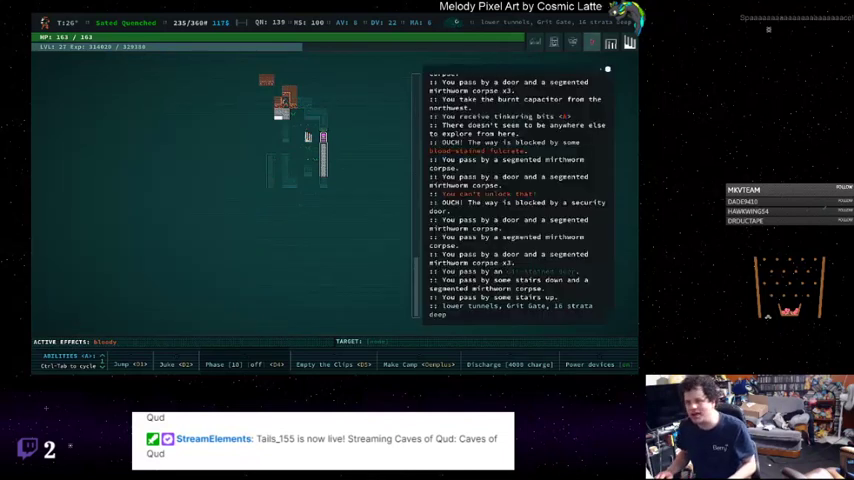
key("Left")
key("0")
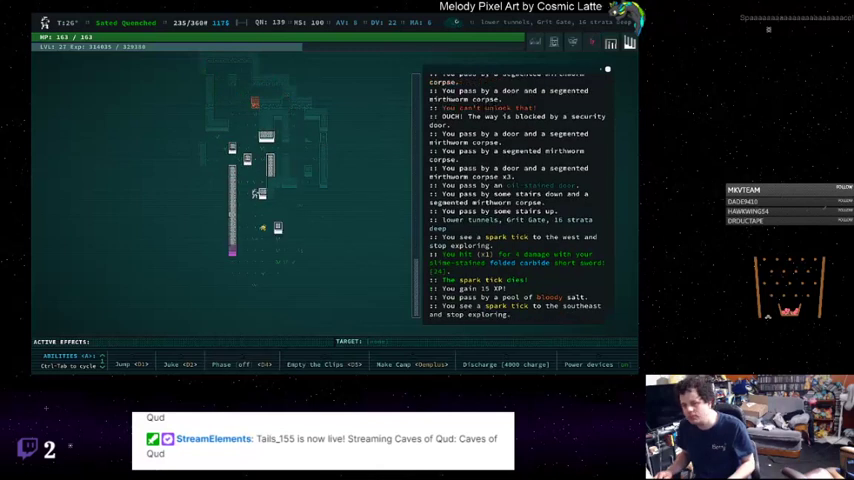
key("KP_3")
key("KP_1")
key("KP_1")
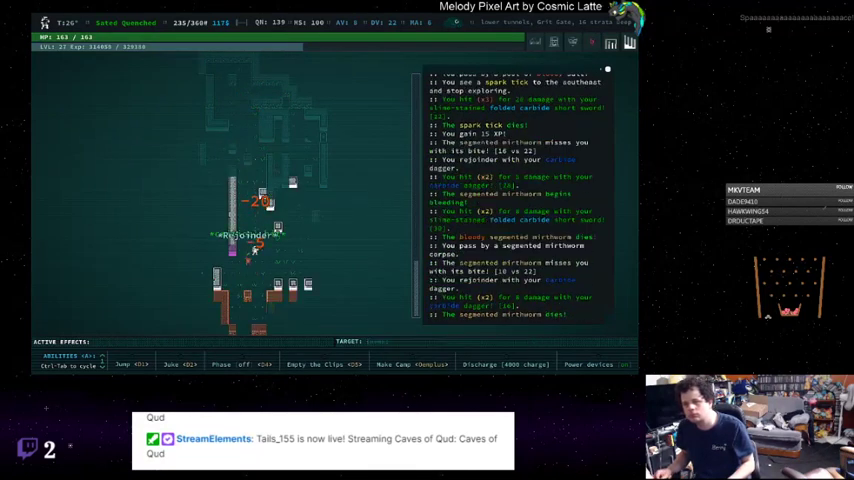
key("KP_0")
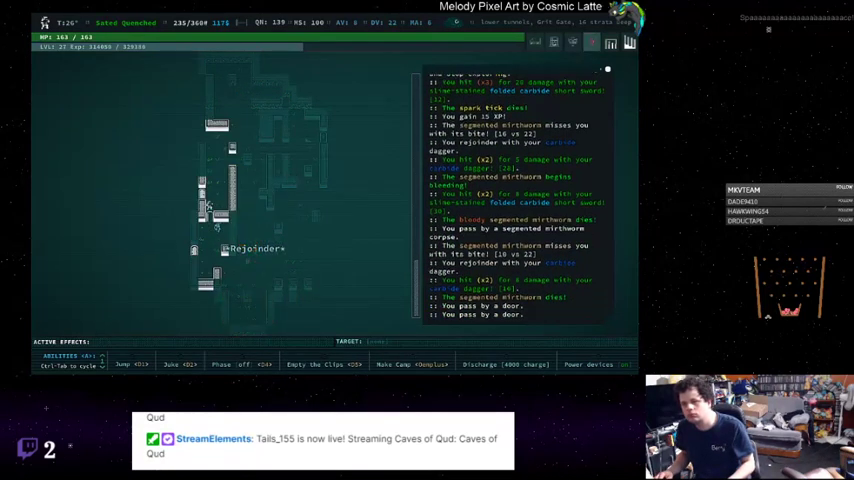
Kill the two giant centipedes and hermit, then phase at the locked security door
key("KP_4")
key("KP_4")
key("KP_4")
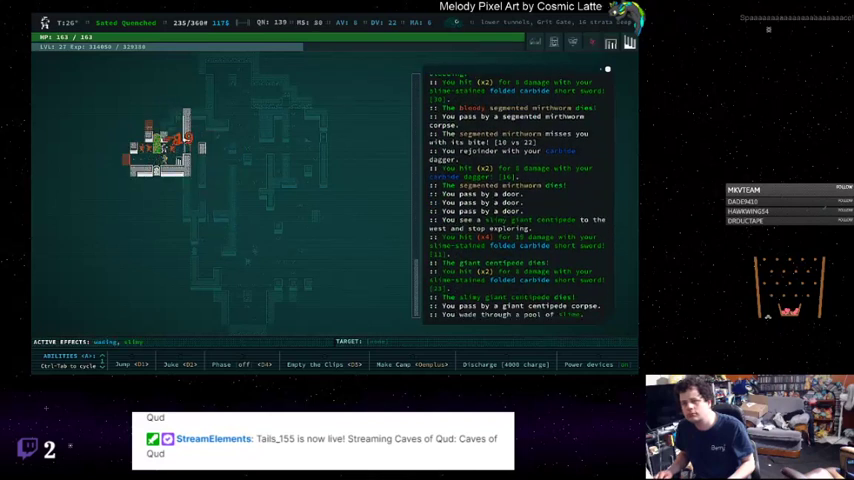
key("KP_0")
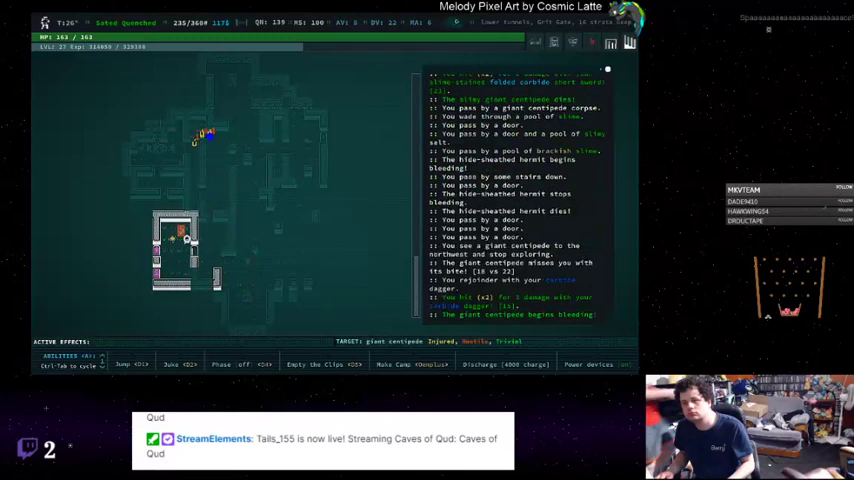
key("KP_7")
key("KP_8")
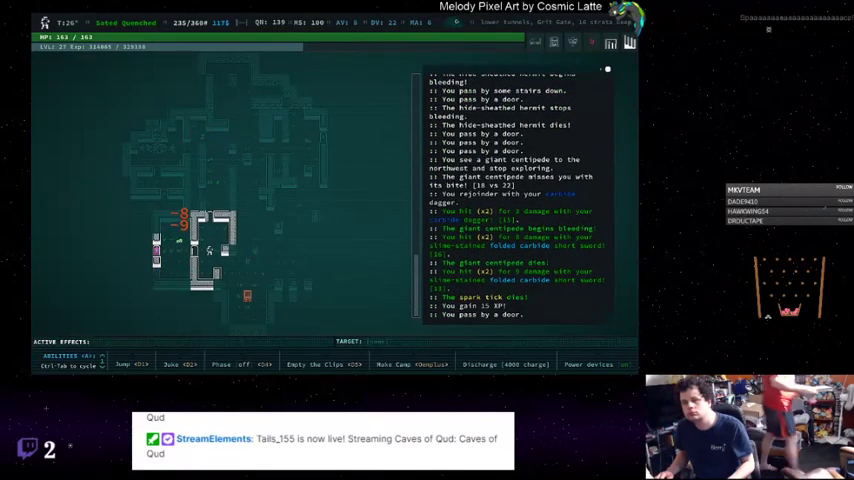
key("KP_8")
key("KP_8")
key("KP_8")
key("4")
Phase past the security door and kill the segmented mirthworms in the room
key("KP_8")
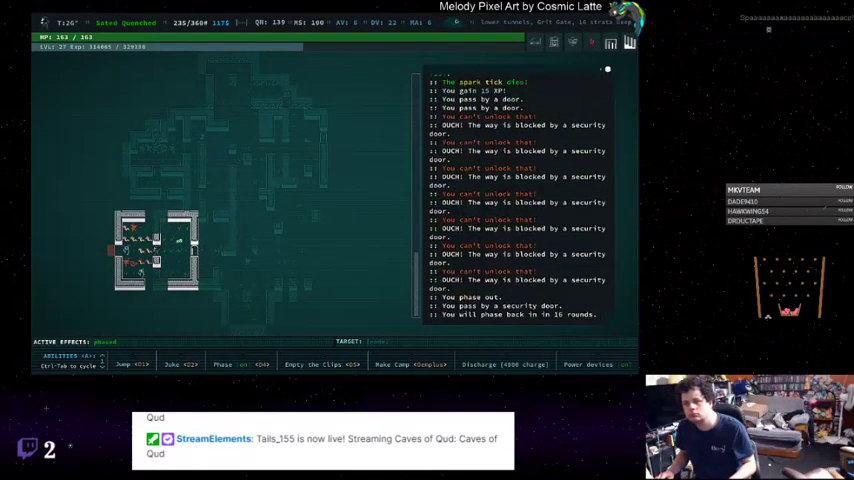
key("KP_8")
key("KP_8")
key("4")
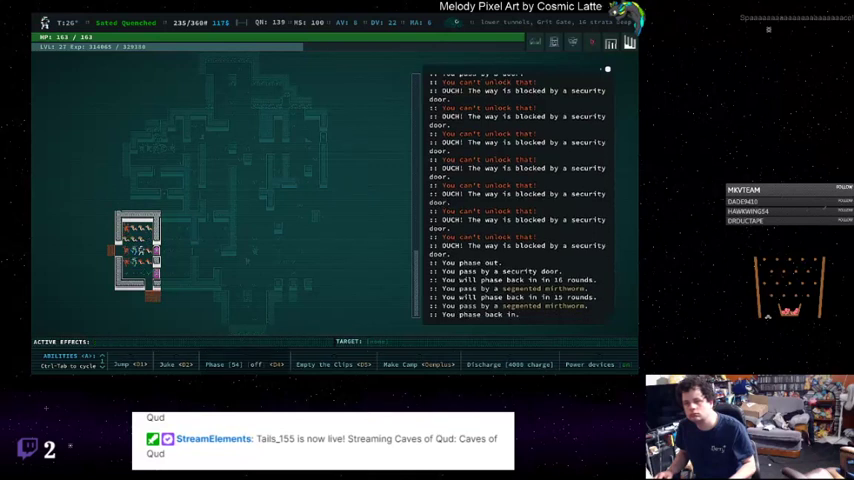
key("KP_8")
key("KP_8")
key("KP_8")
key("KP_8")
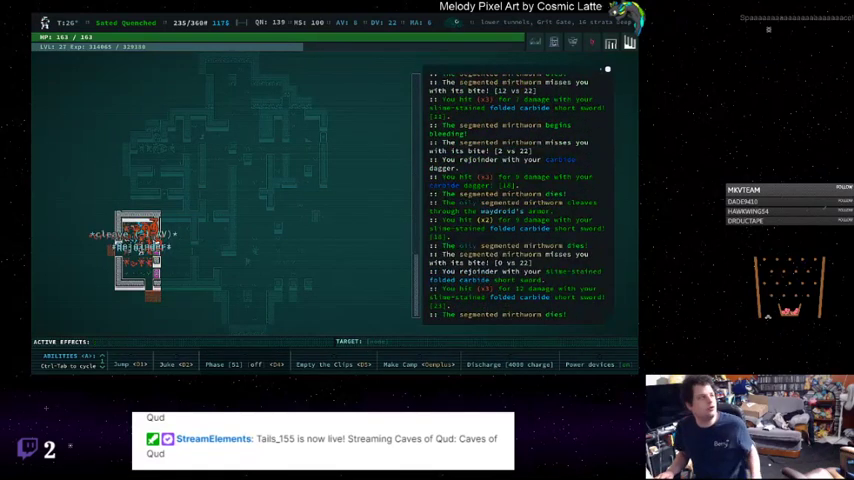
key("KP_8")
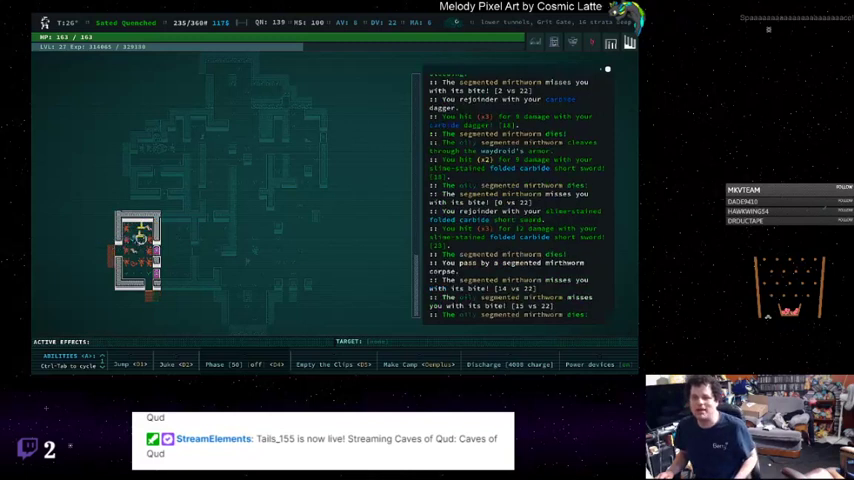
key("KP_8")
key("KP_8")
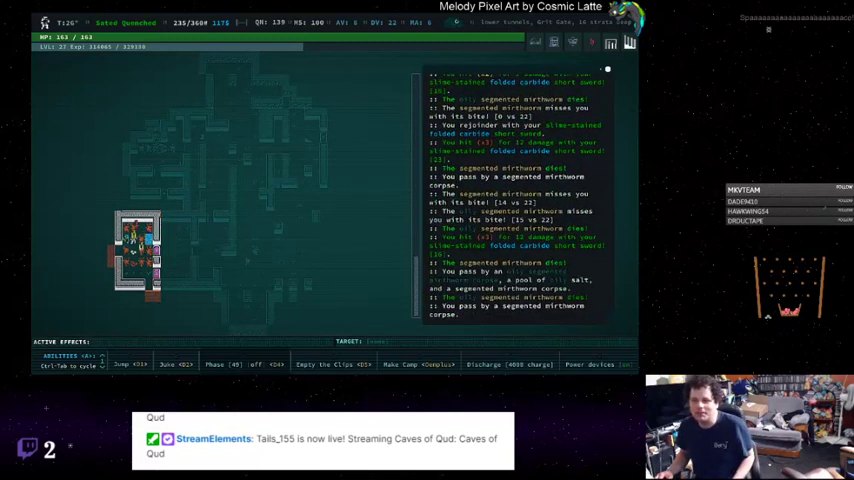
Auto-explore until nothing is left, wait for phase to recharge, and phase back
key("KP_0")
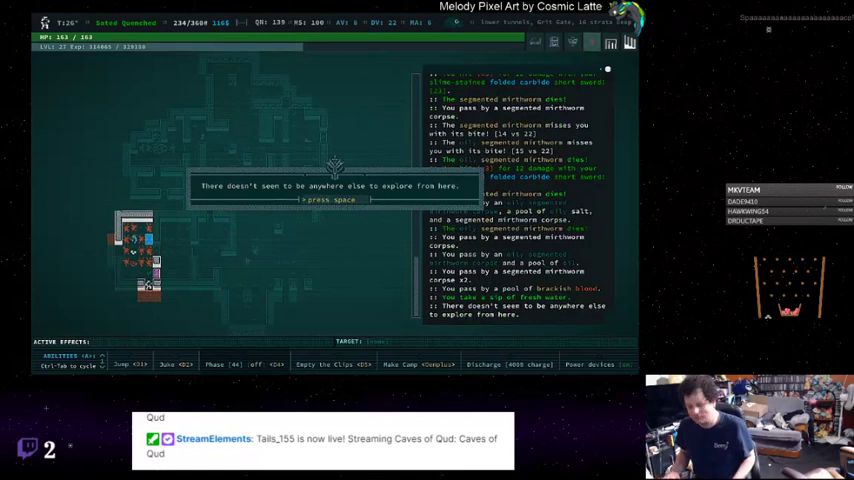
key("space")
key("shift+z")
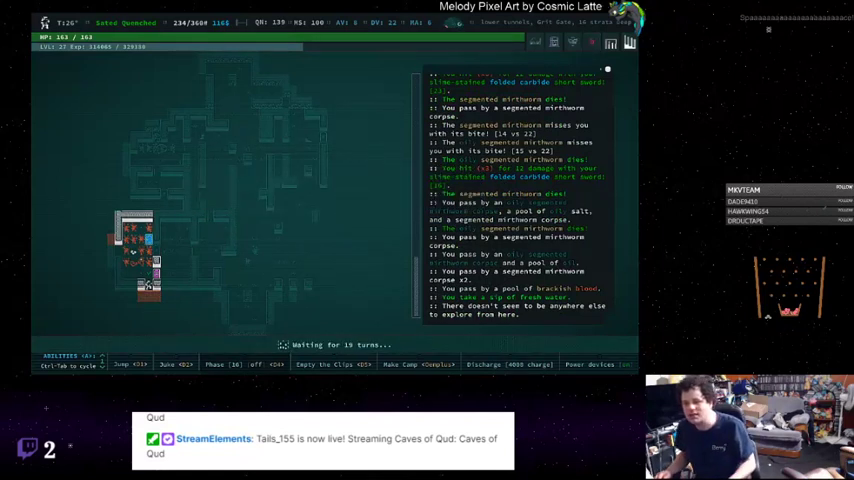
key("4")
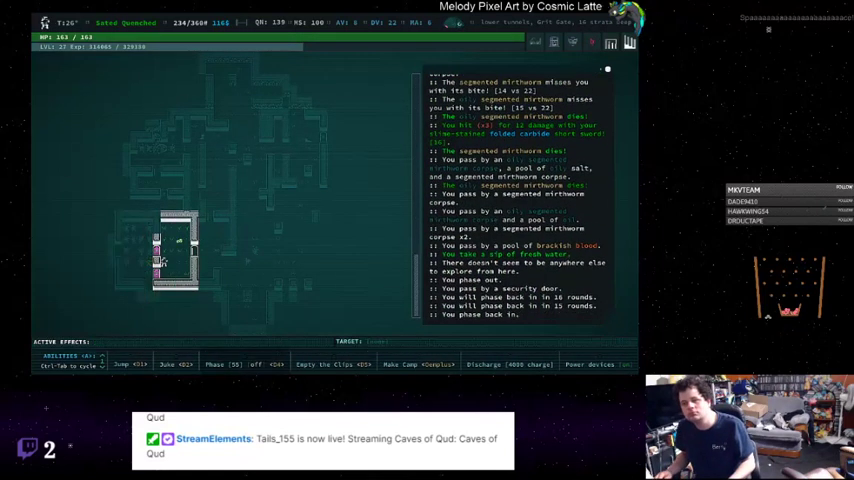
Explore into the next rooms, killing the spark tick and pushing east
key("2")
key("2")
key("2")
key("2")
key("2")
key("2")
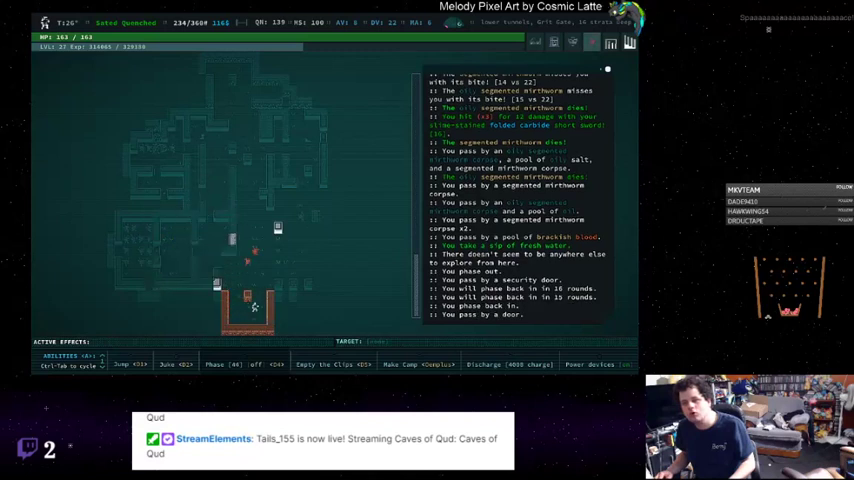
key("6")
key("6")
key("6")
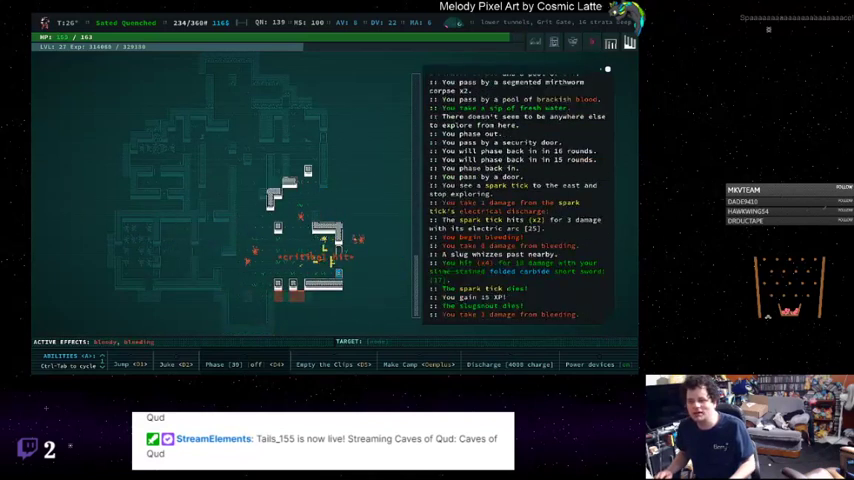
key("6")
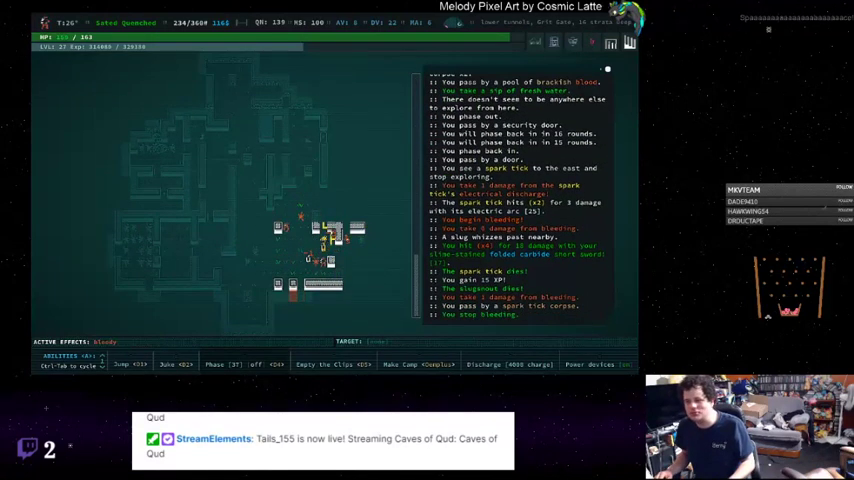
key("Right")
key("Right")
key("Right")
key("Right")
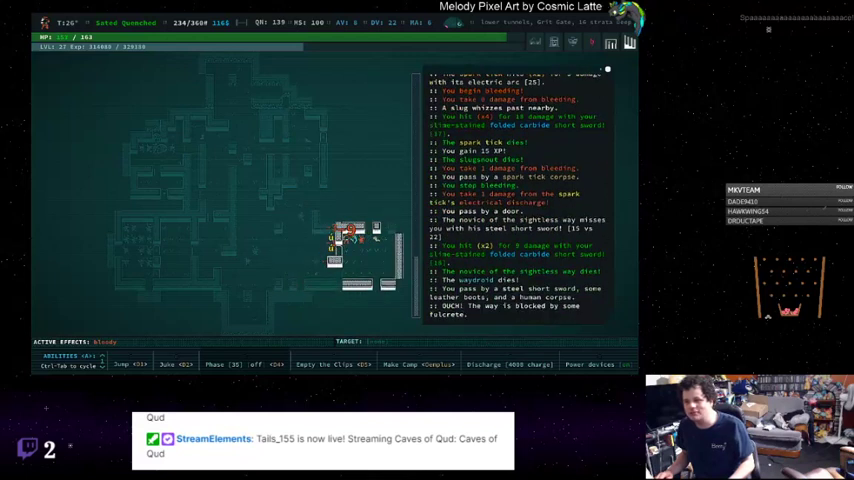
key("Right")
key("Right")
key("Right")
key("Right")
Auto-explore, killing the slugsnout, two giant centipedes and a spark tick
key("0")
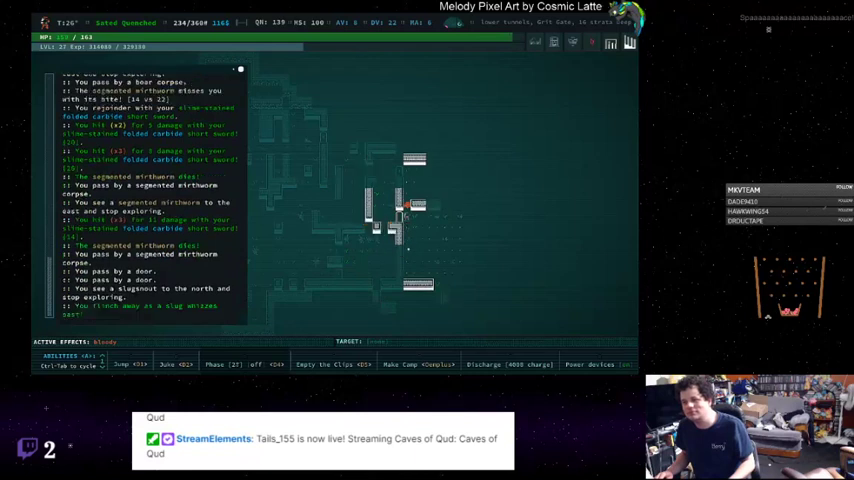
key("Up")
key("Up")
key("Up")
key("0")
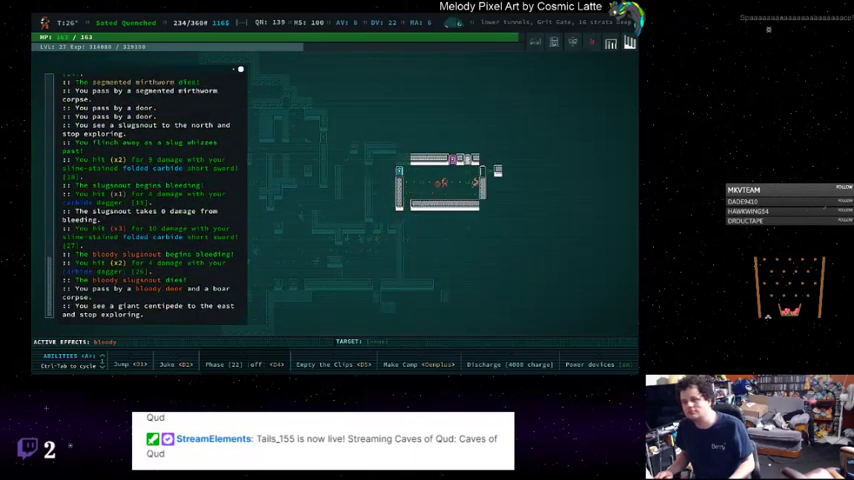
key("Right")
key("Right")
key("0")
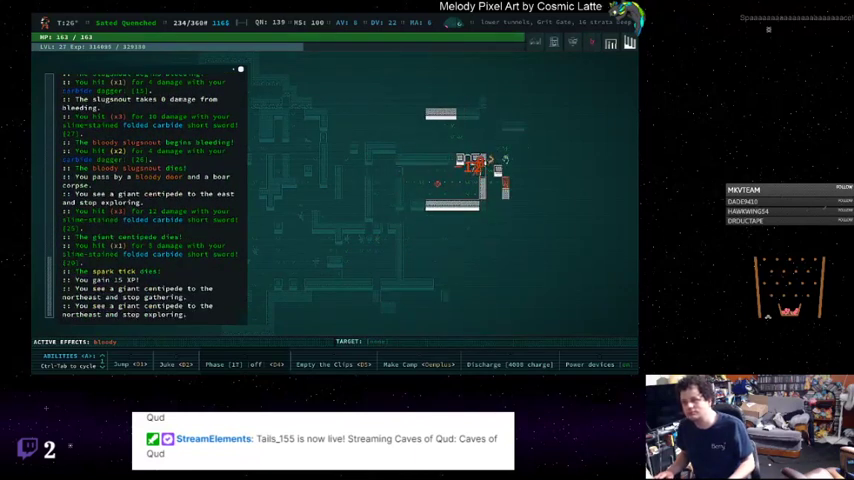
key("Up")
key("Right")
key("Right")
key("0")
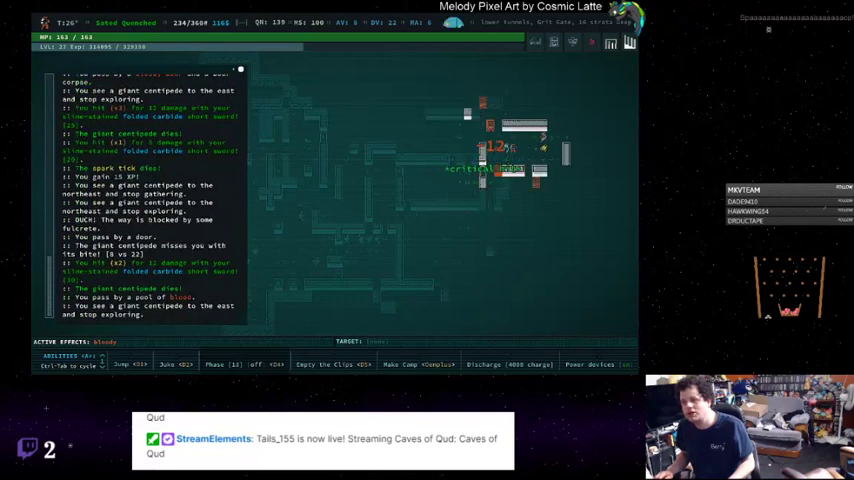
key("Right")
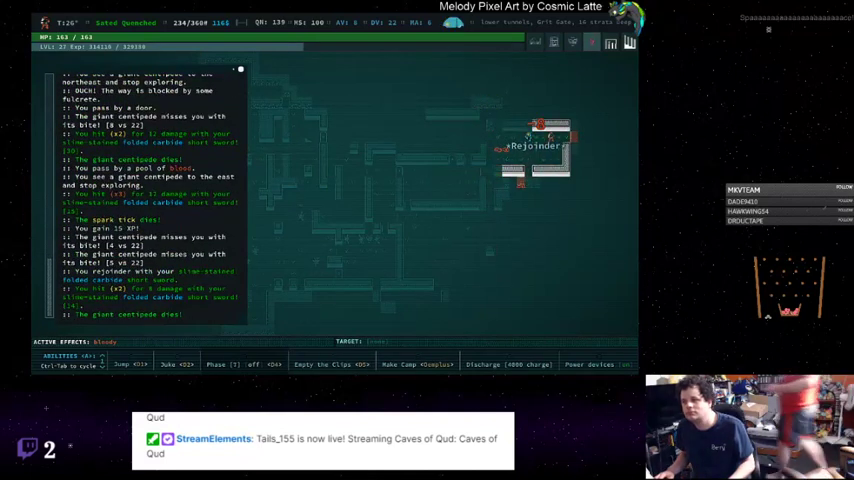
Travel north-east, phase through a security door, and kill the segmented mirthworms
key("0")
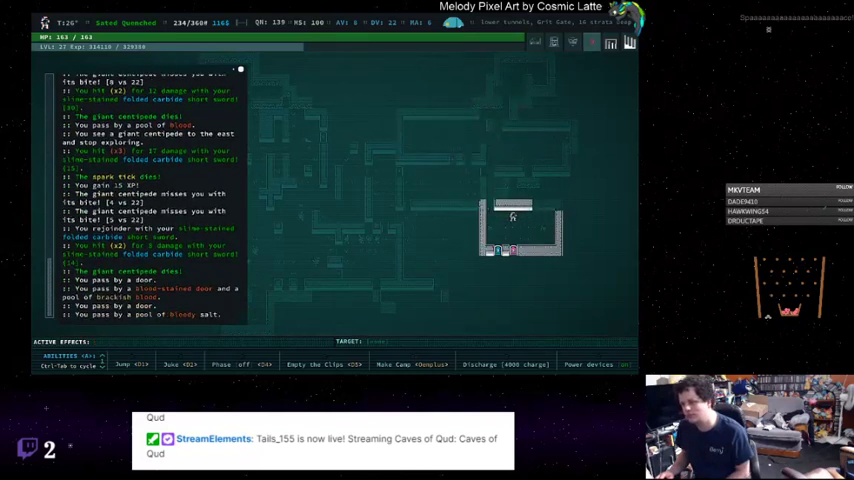
key("4")
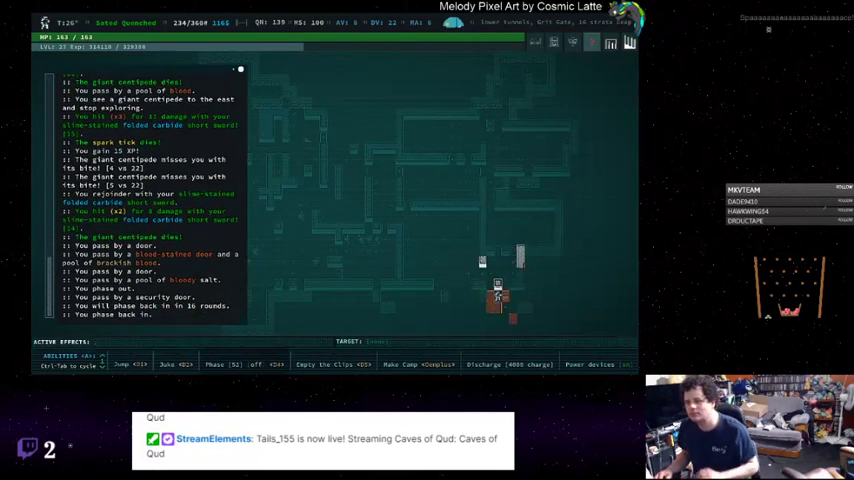
key("KP_9")
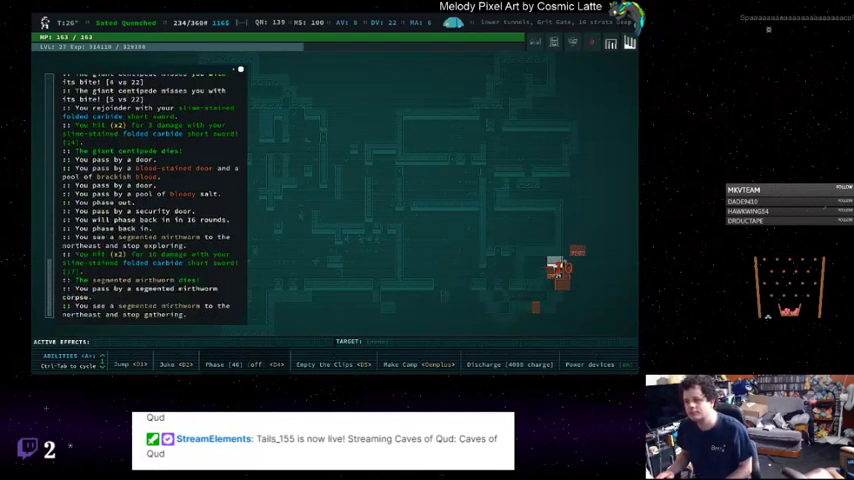
key("KP_9")
key("KP_9")
key("KP_9")
key("KP_9")
key("KP_9")
key("KP_9")
key("KP_9")
key("KP_9")
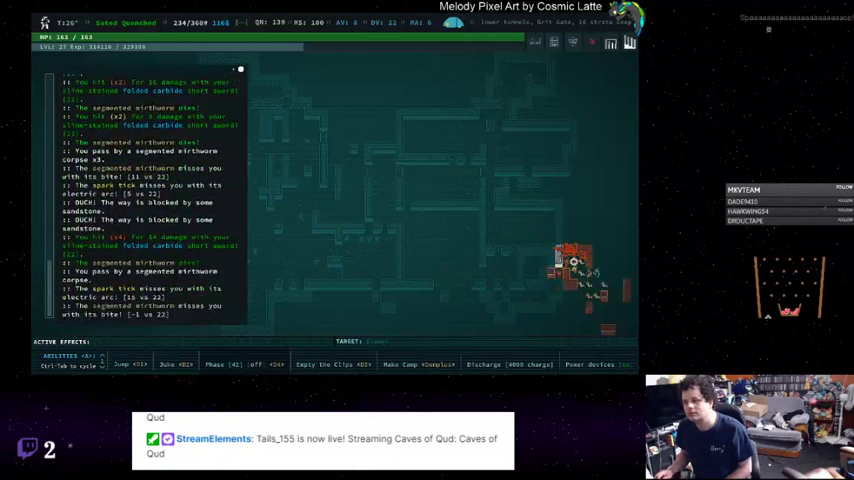
key("KP_9")
key("KP_9")
key("KP_9")
key("KP_9")
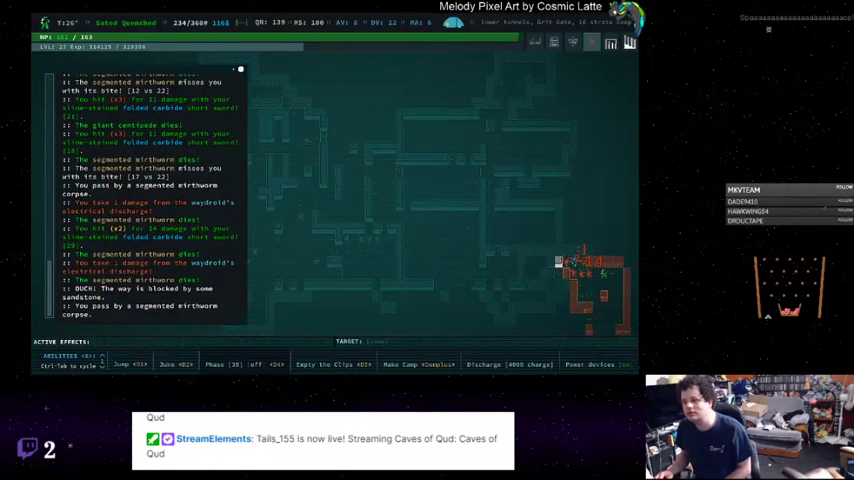
key("KP_9")
key("KP_9")
key("KP_9")
key("KP_9")
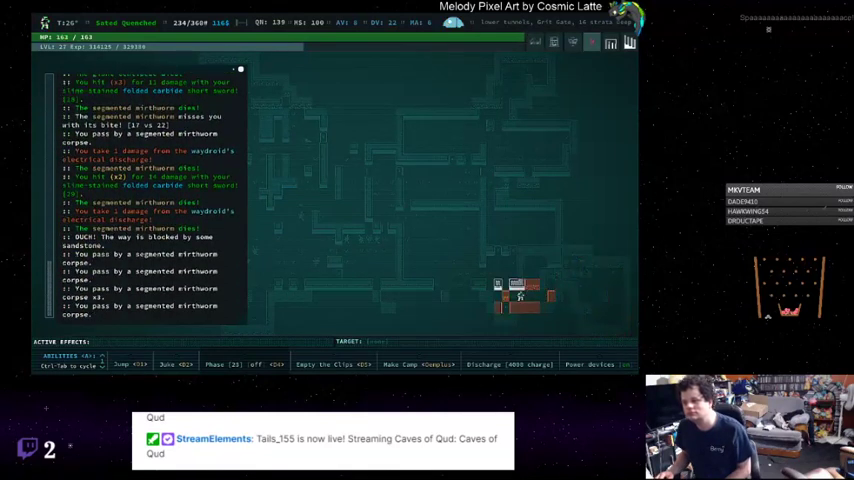
Phase through security doors, kill the eyeless crab, and collect the fractured microchip
key("KP_7")
key("KP_7")
key("KP_7")
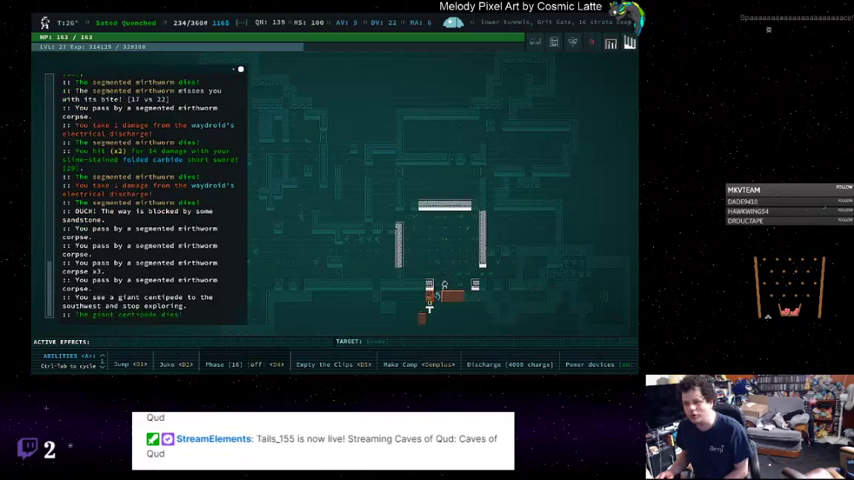
key("0")
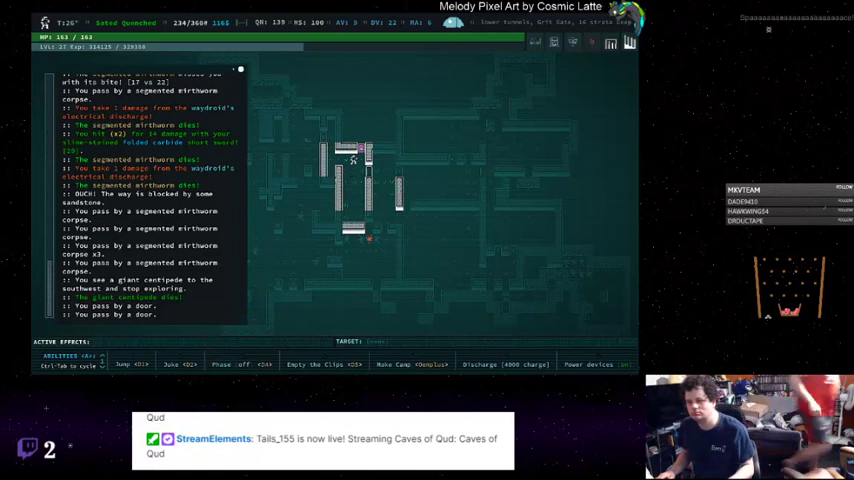
key("4")
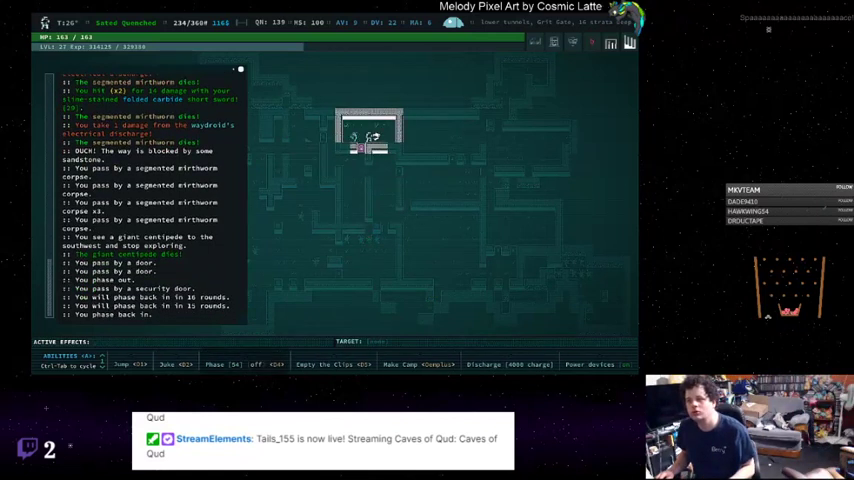
key("6")
key("6")
key("6")
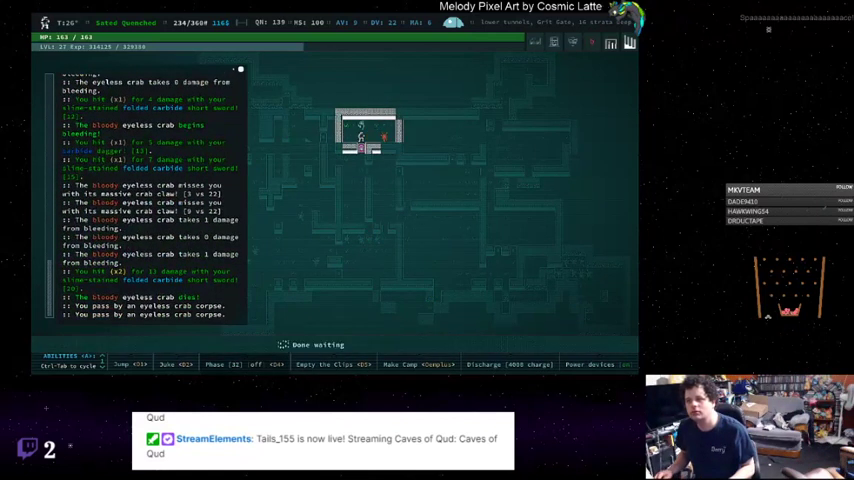
key("4")
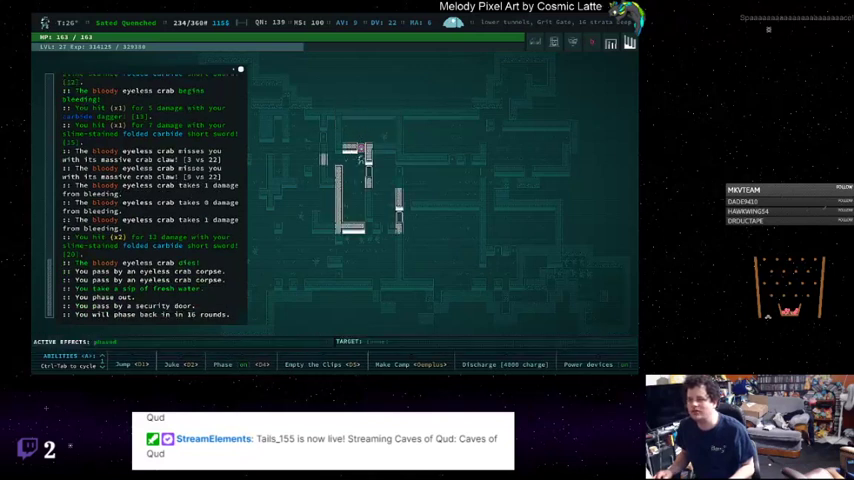
key("2")
key("2")
key("2")
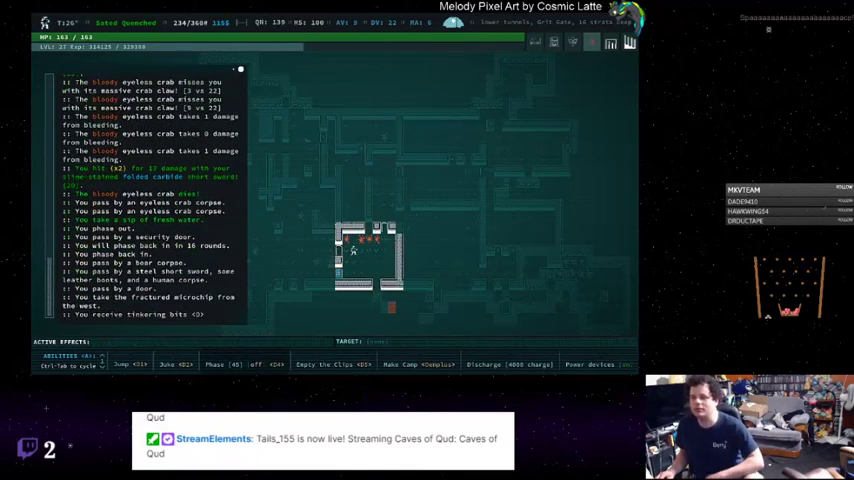
key("2")
key("2")
key("2")
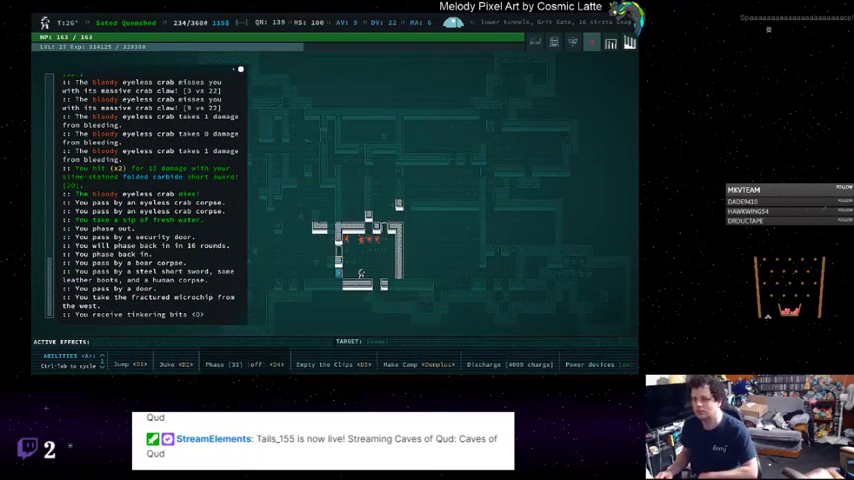
key("2")
key("2")
key("2")
key("2")
key("2")
key("2")
key("2")
key("2")
key("2")
key("2")
key("2")
key("2")
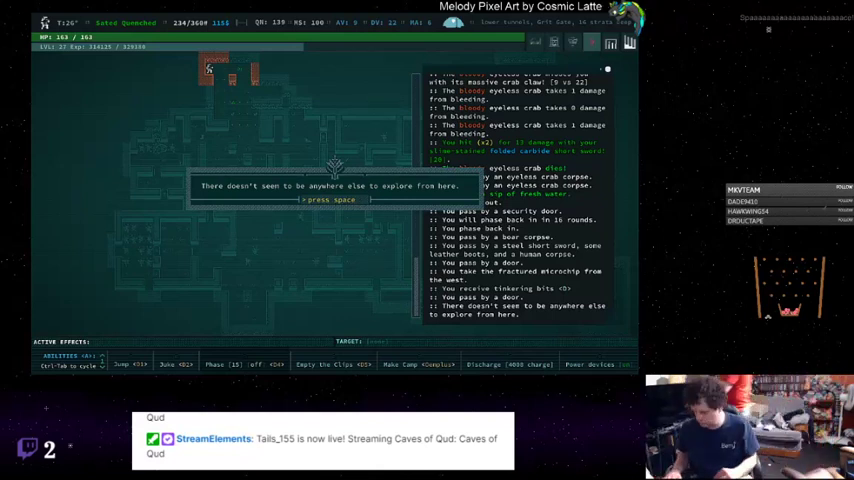
Auto-walk to the stairway and take it to the tunnels 17 strata deep
key("space")
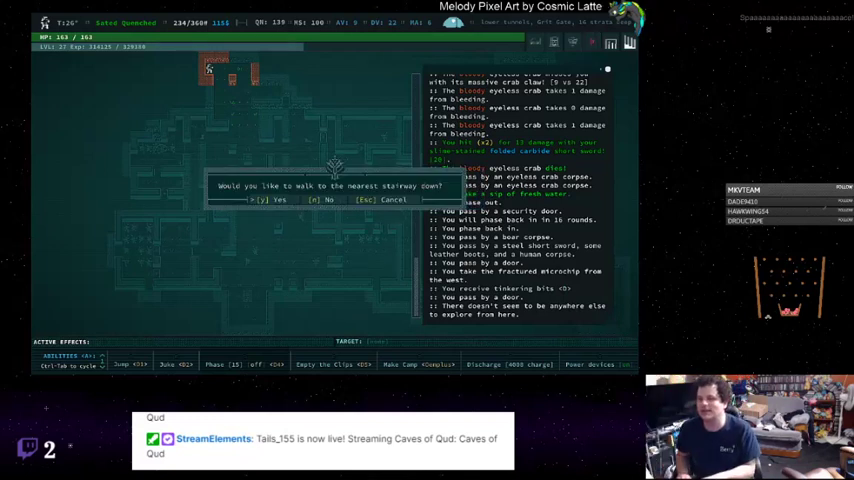
key("y")
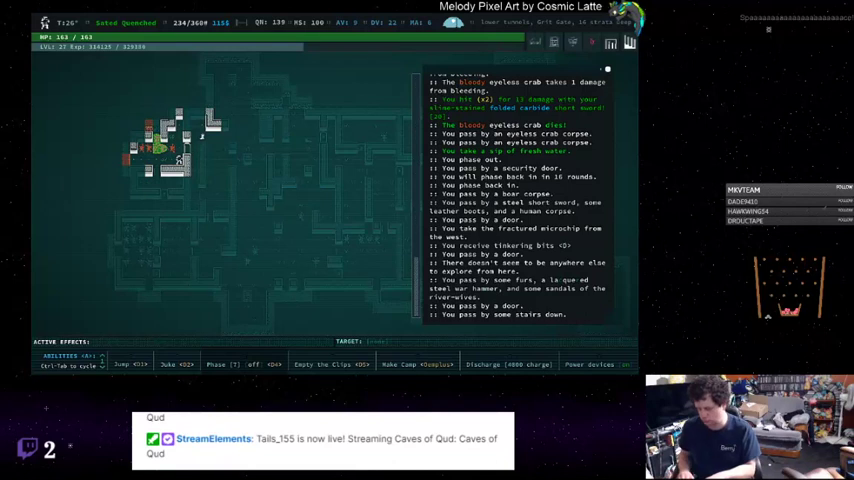
key("less")
key("Escape")
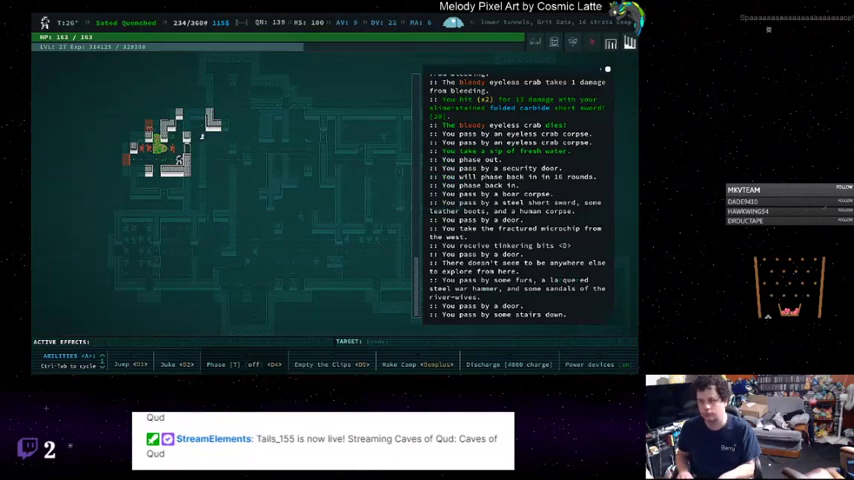
key("greater")
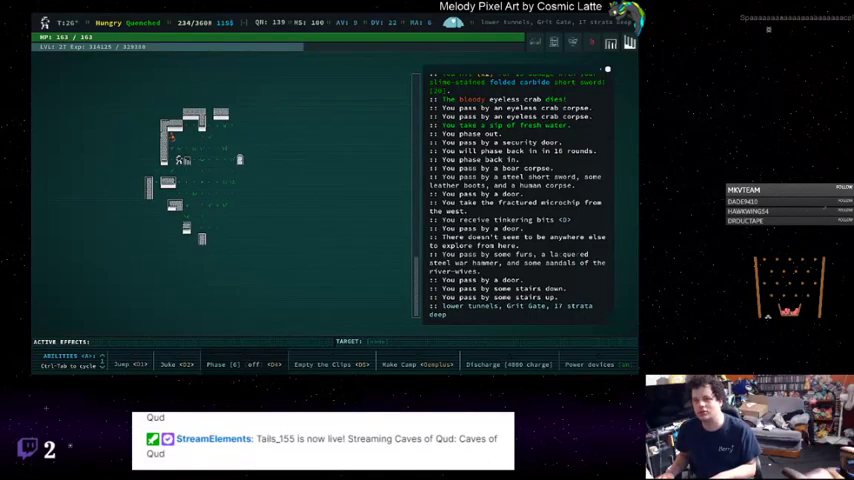
Kill the novice of the sightless way who launched a psychic attack
key("space")
key("Up")
key("Up")
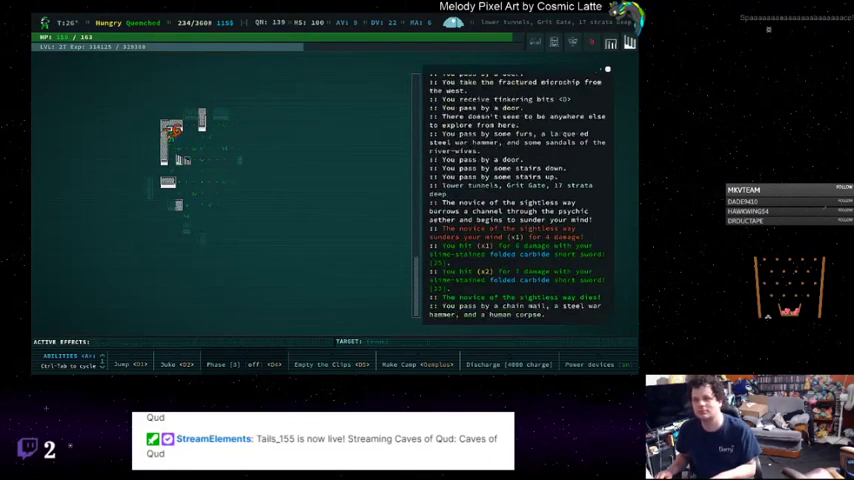
key("Up")
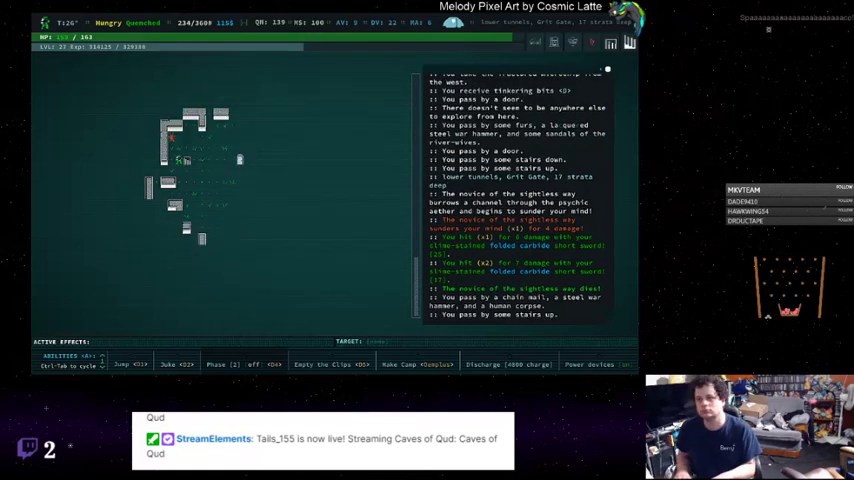
Try Make Camp, then close the campfire dialog
key("g")
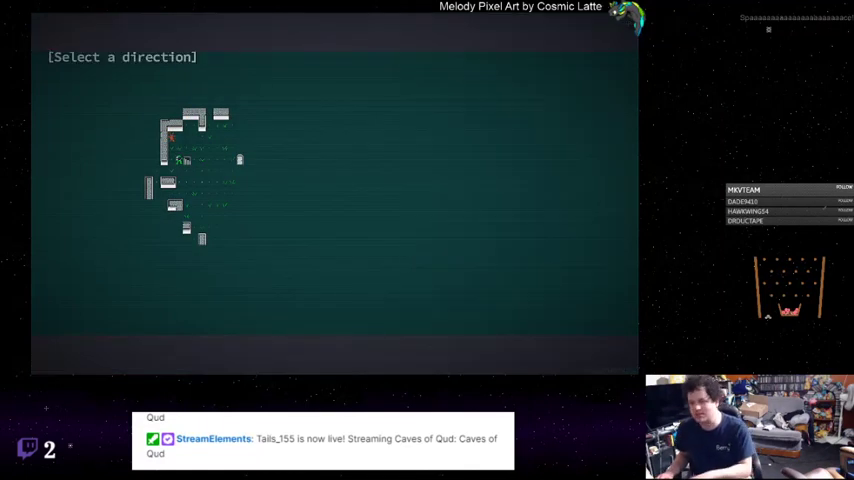
key("Escape")
key("g")
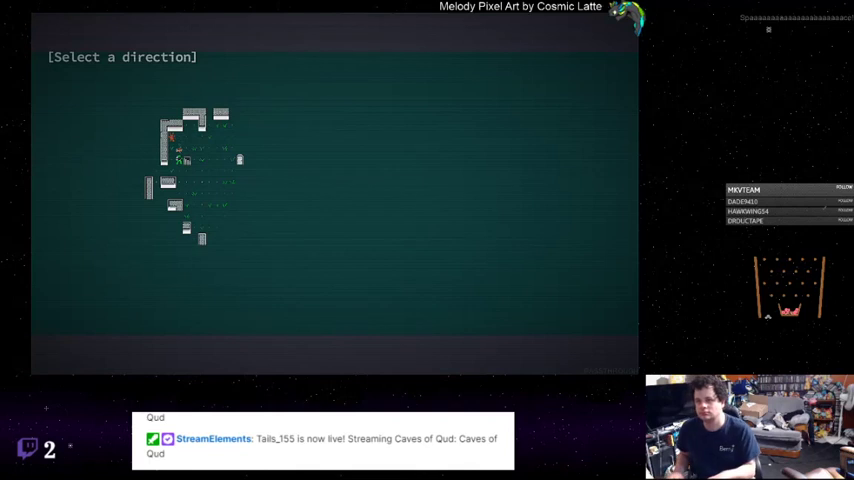
key("Right")
key("Escape")
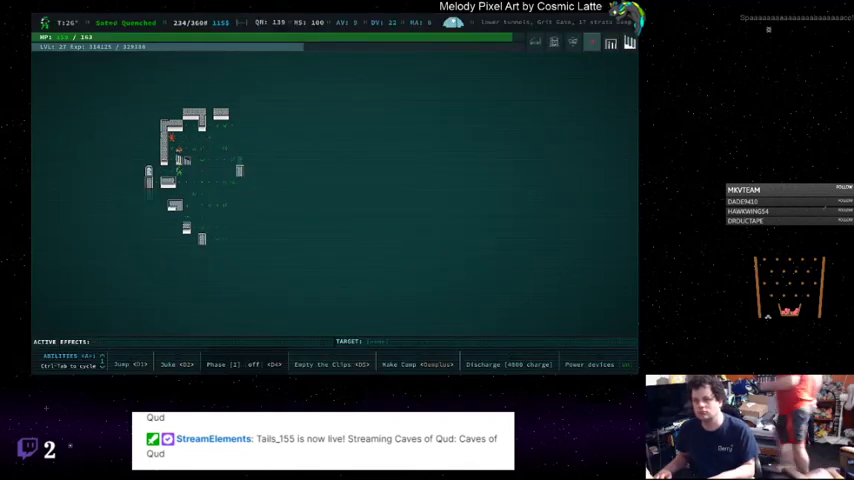
Move onward and take the copper nugget from the container
key("0")
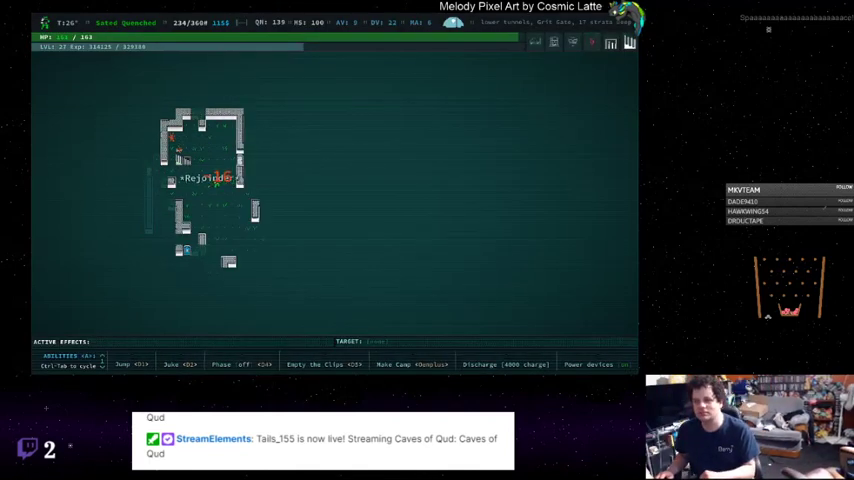
key("g")
key("Return")
key("g")
Walk into the tunnels and fight the bloody eyeless crab
key("9")
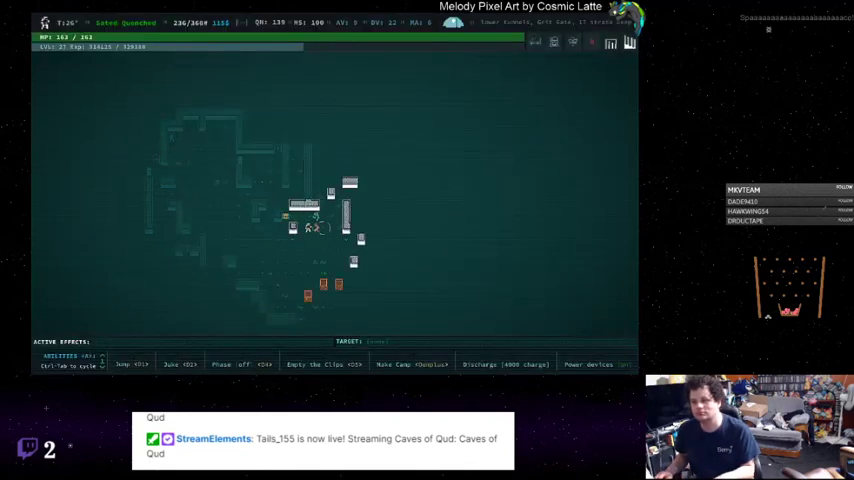
key("8")
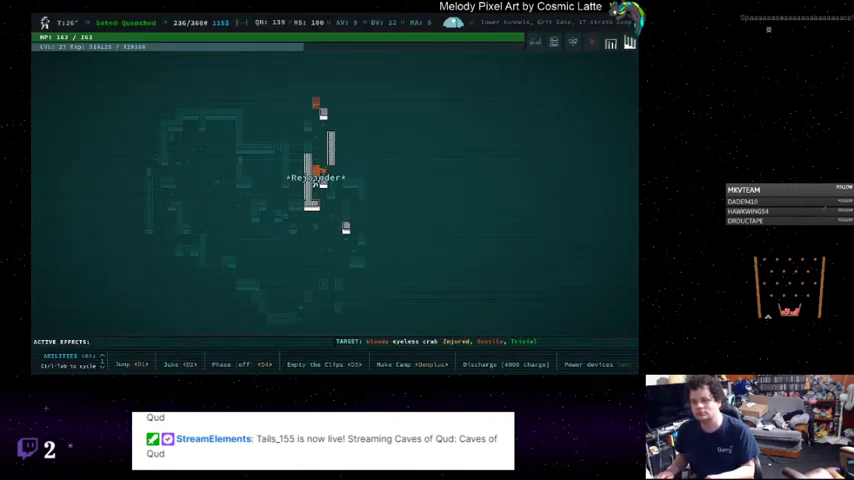
key("8")
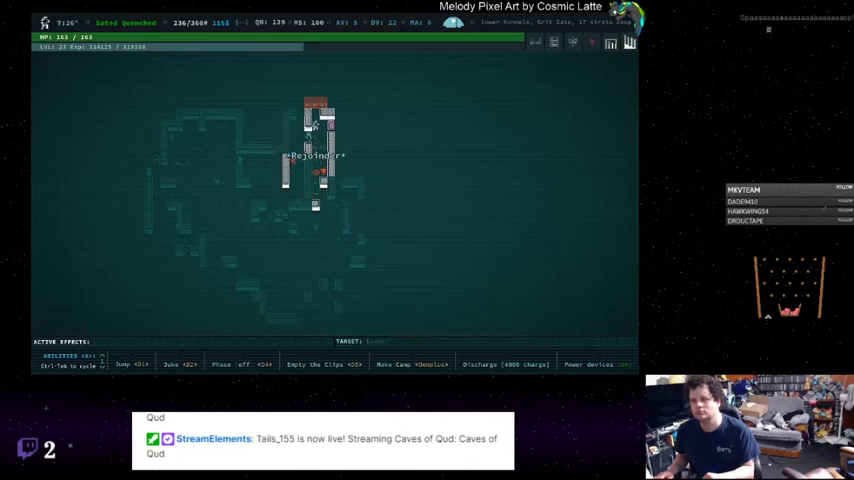
key("8")
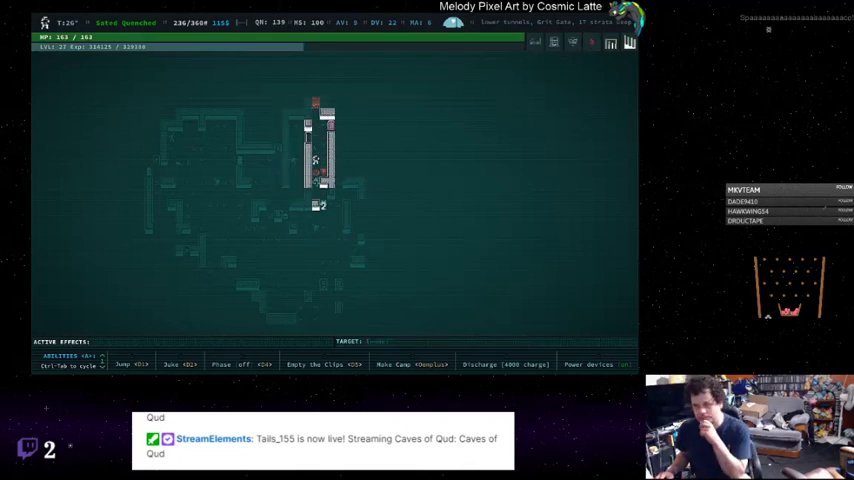
key("8")
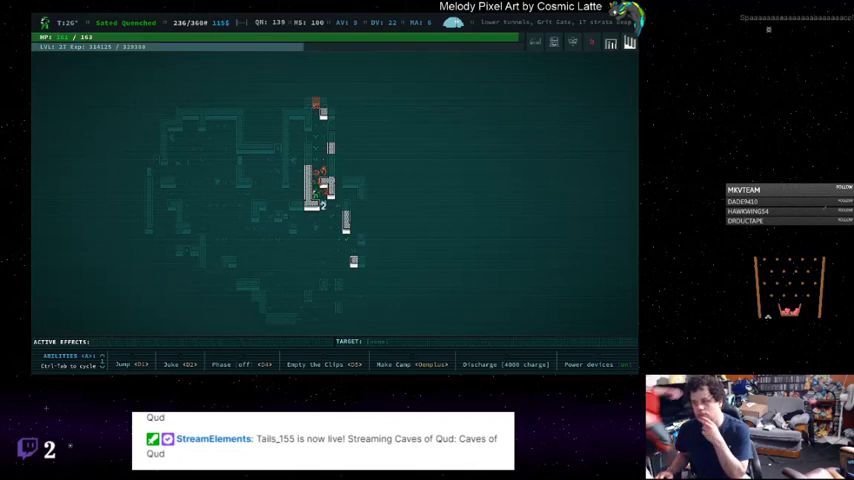
key("8")
key("8")
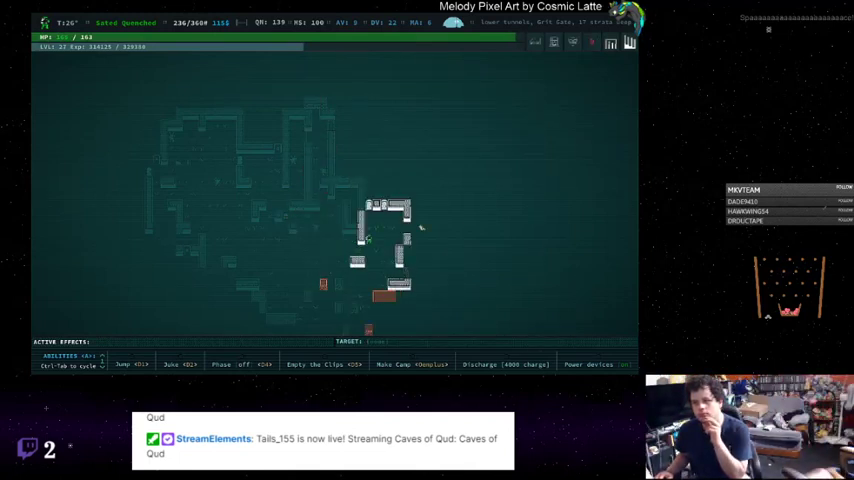
Advance north through the creatures toward the segmented mirthworm, dismissing the psychic attack message
key("8")
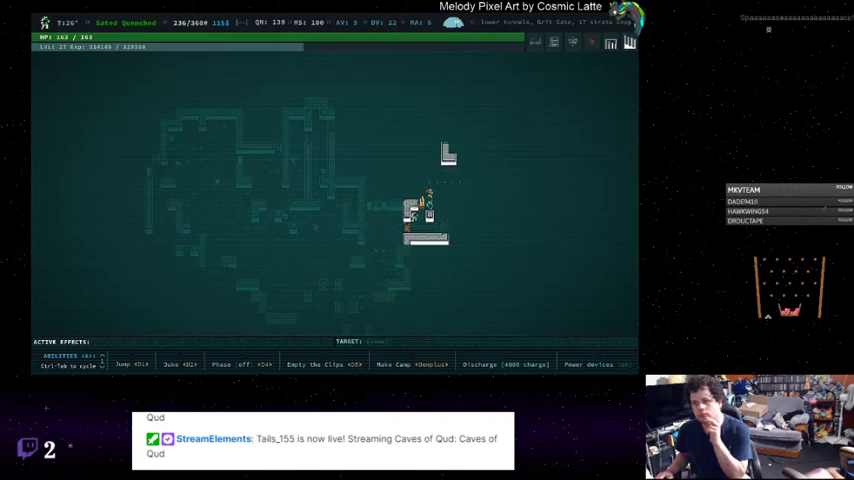
key("8")
key("8")
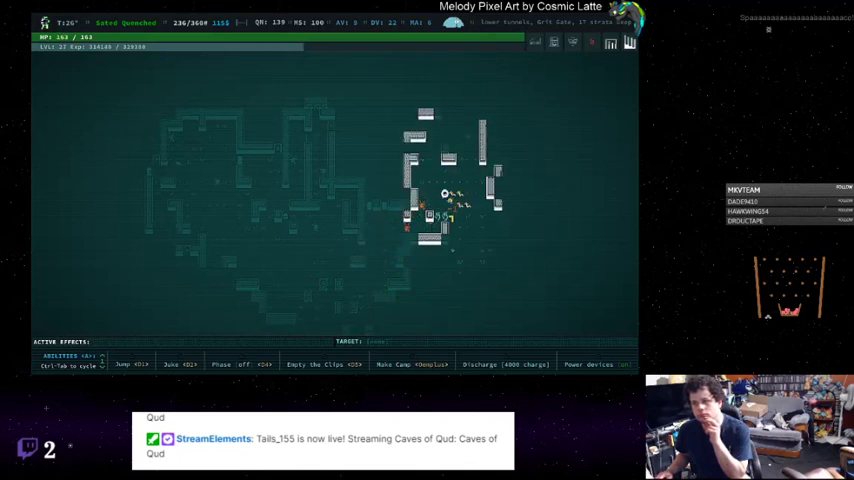
key("8")
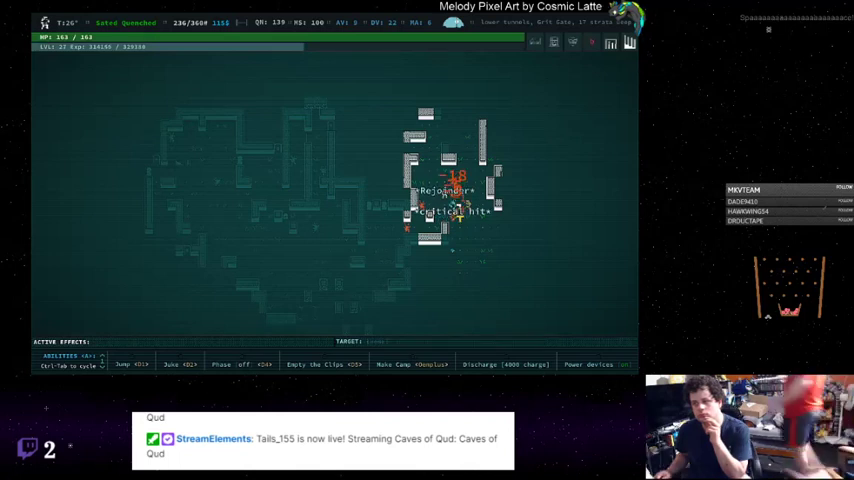
key("8")
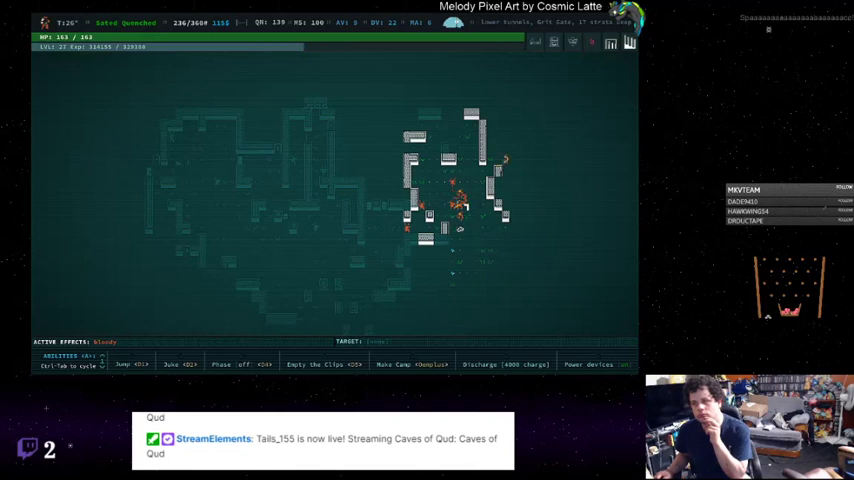
key("8")
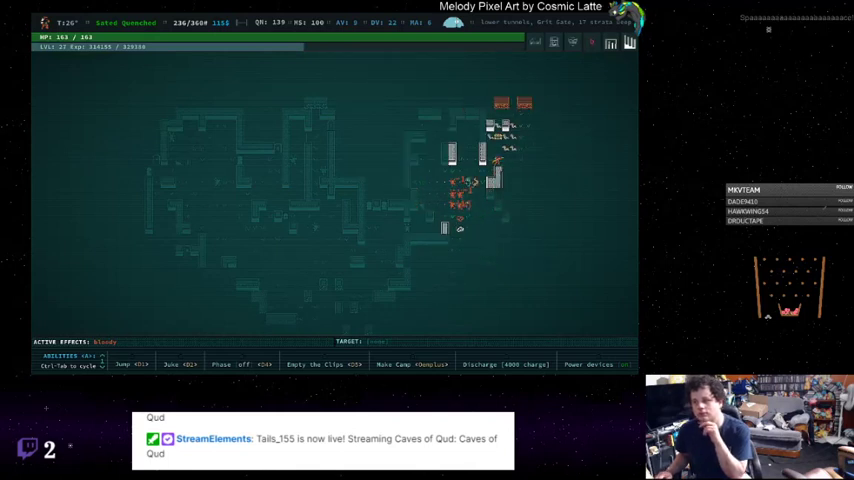
key("8")
key("8")
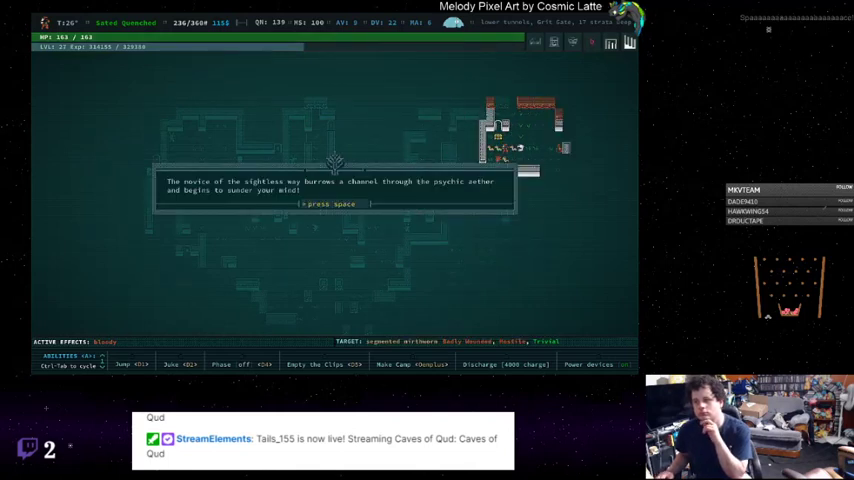
key("space")
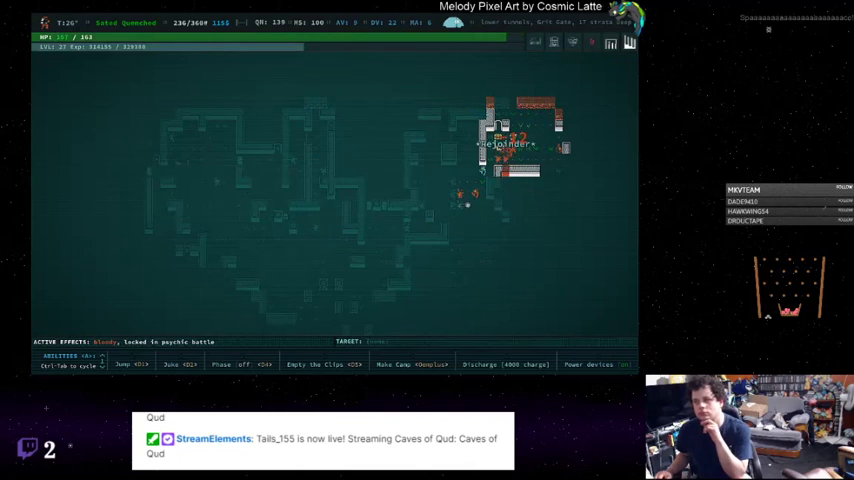
Target and attack the eyeless crab
key("1")
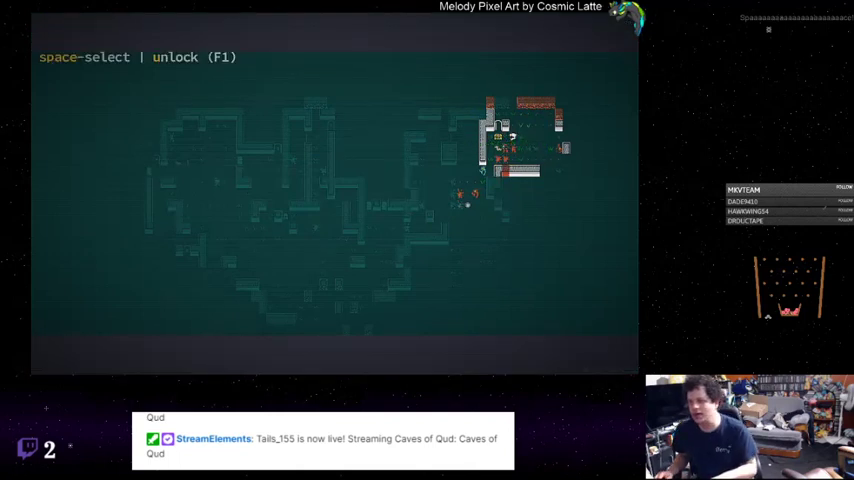
key("Escape")
key("1")
key("Escape")
key("5")
Loot only the wooden arrows and compass bracelet from the floor pile
key("g")
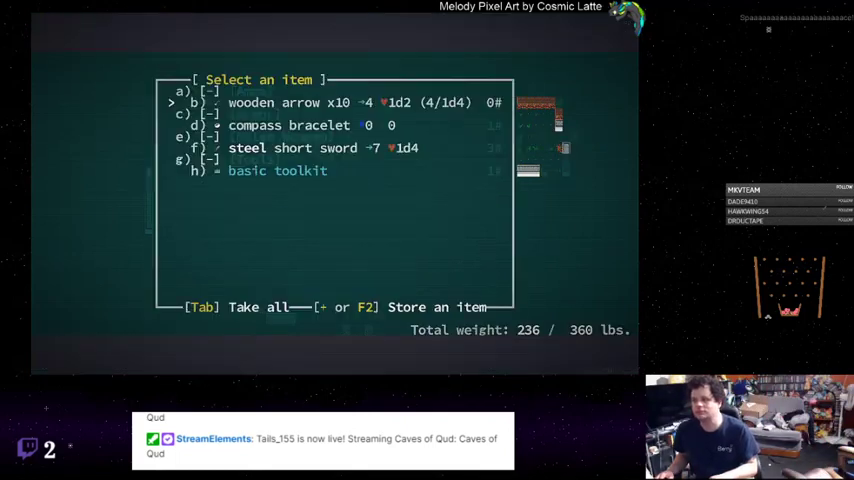
key("space")
key("g")
key("space")
key("g")
key("Escape")
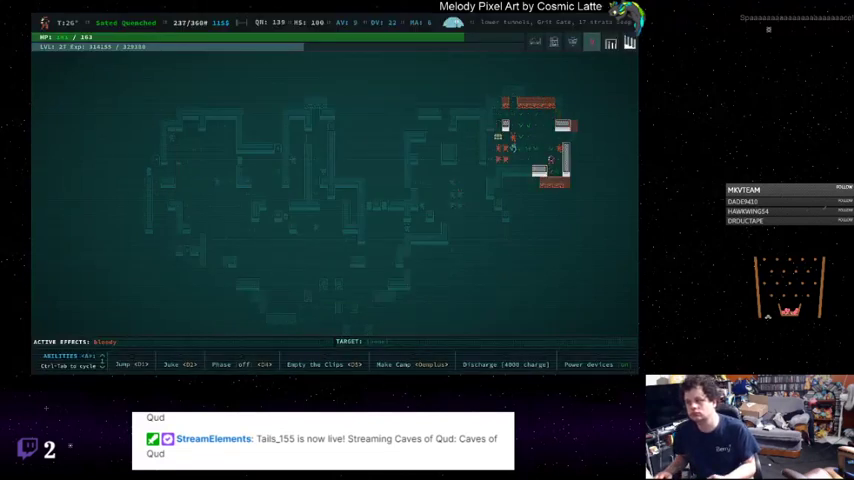
Move down the tunnel, dismiss the psychic hunter message and target the injured giant centipede
key("Down")
key("Down")
key("Down")
key("Down")
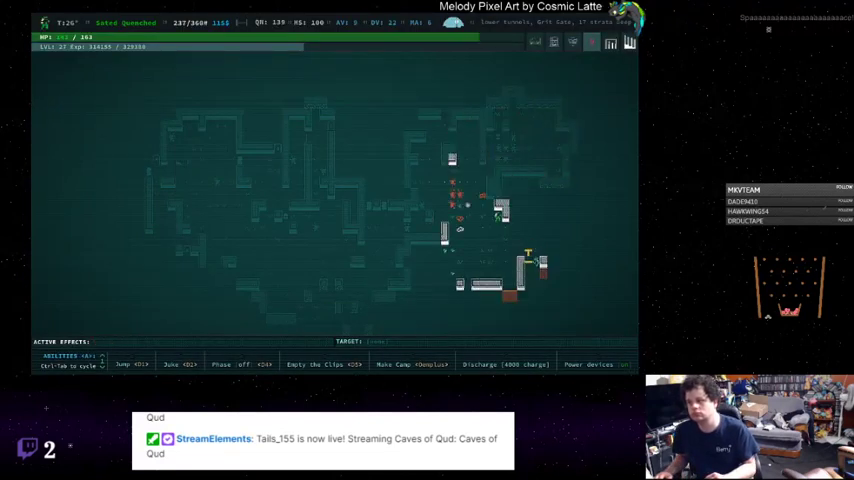
key("space")
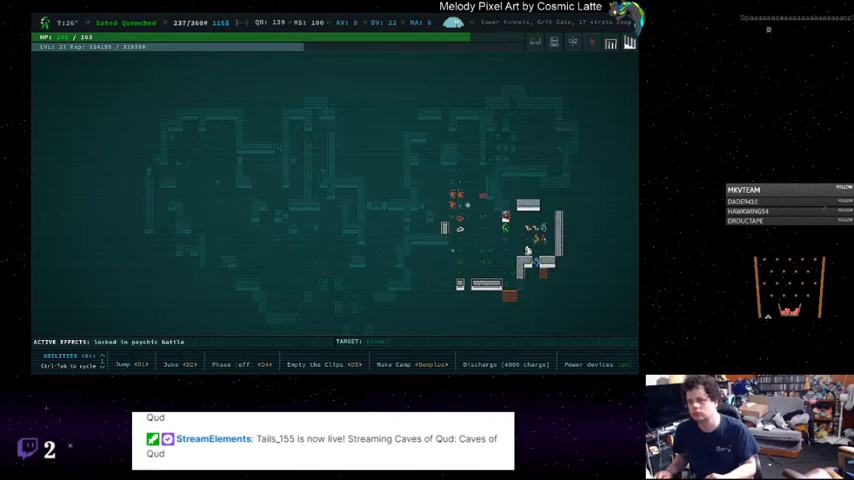
key("f")
key("space")
key("f")
key("space")
Cycle through the available targets, then cancel targeting
key("f")
key("space")
key("f")
key("space")
key("f")
key("space")
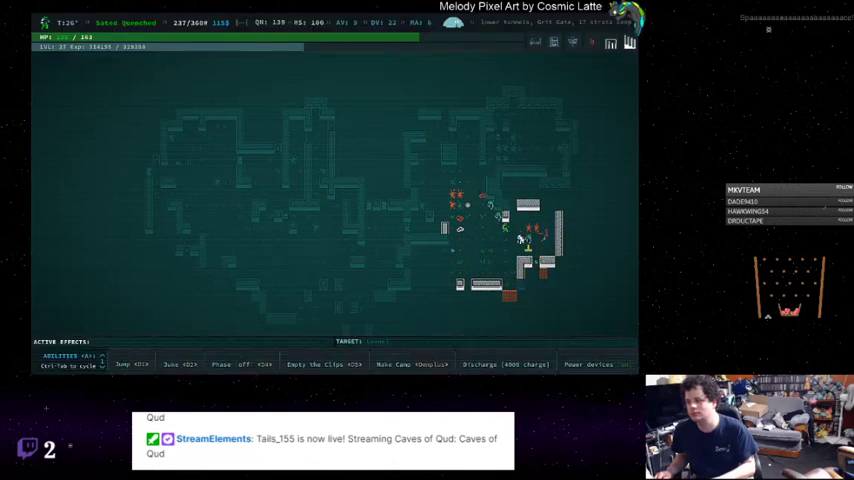
Walk through the room and auto-explore to break down the nearby scrap
key("c")
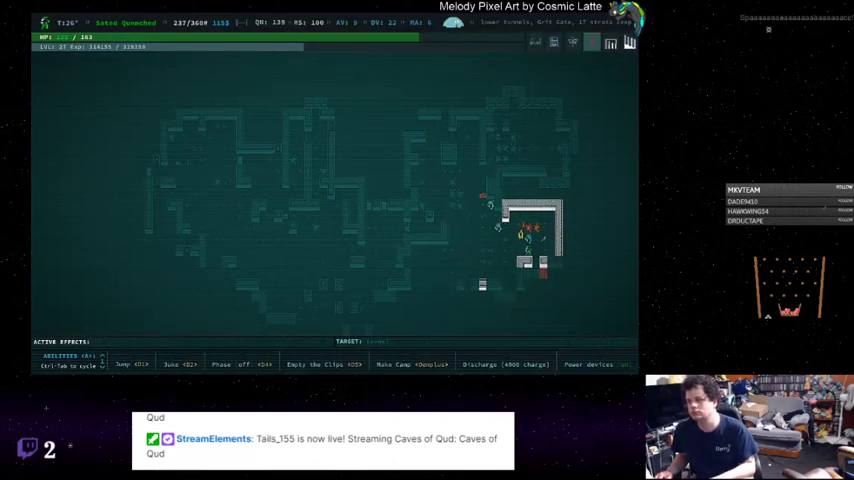
key("c")
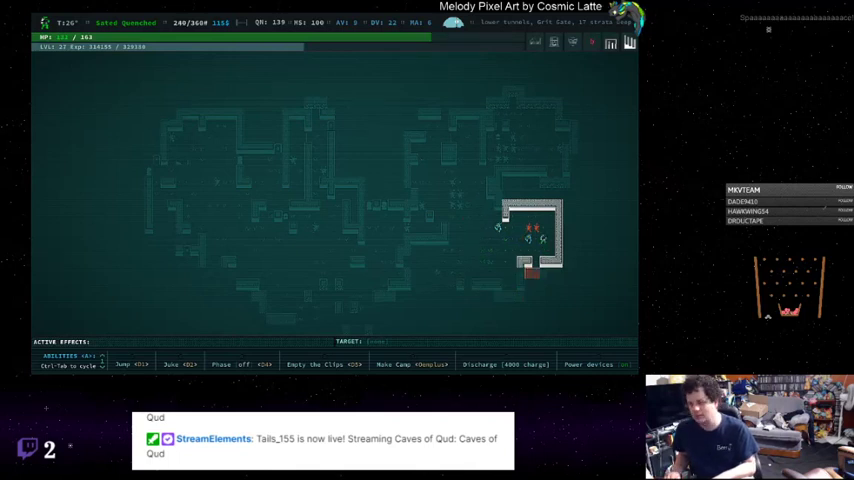
key("period")
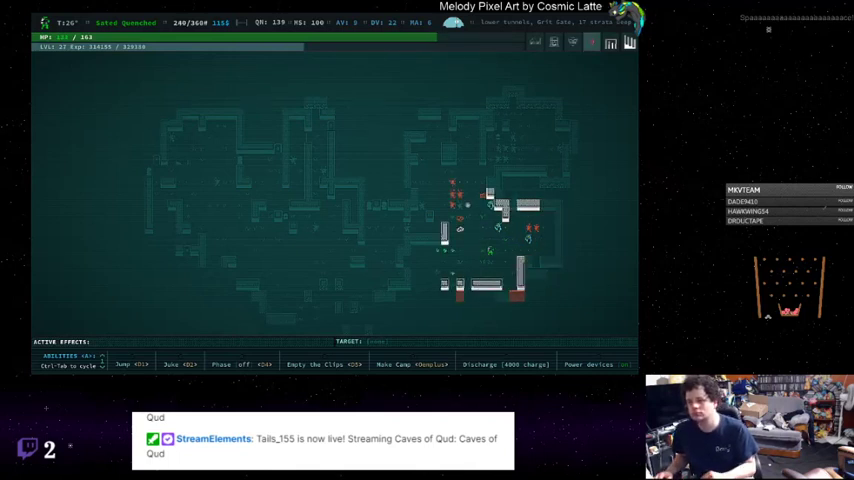
key("period")
key("0")
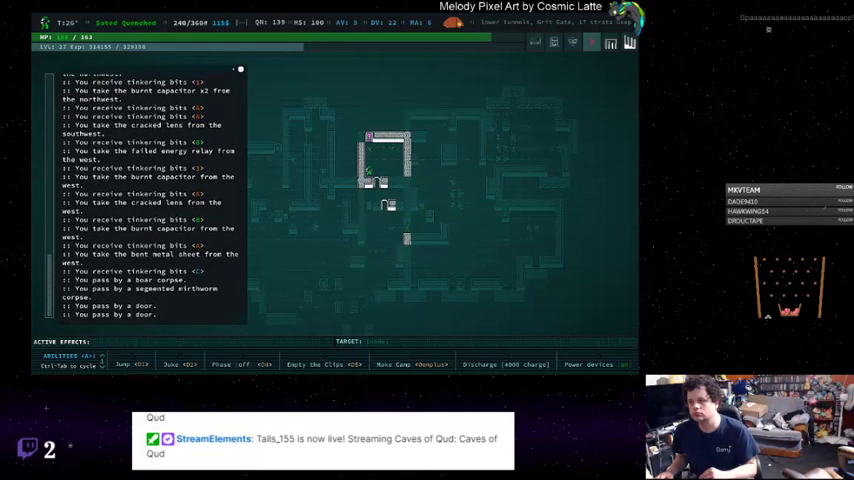
Head through the doors, phase and auto-explore, then wait for Phase to recharge
key("Up")
key("Up")
key("Up")
key("Up")
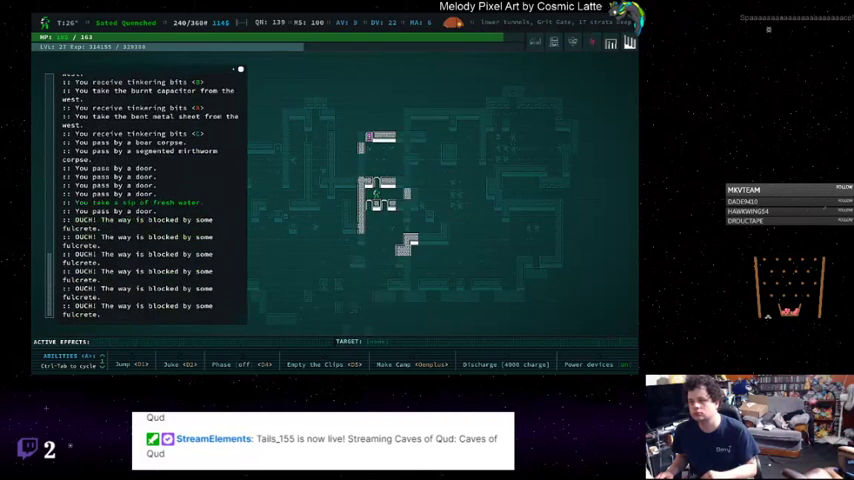
key("Up")
key("4")
key("Up")
key("Up")
key("0")
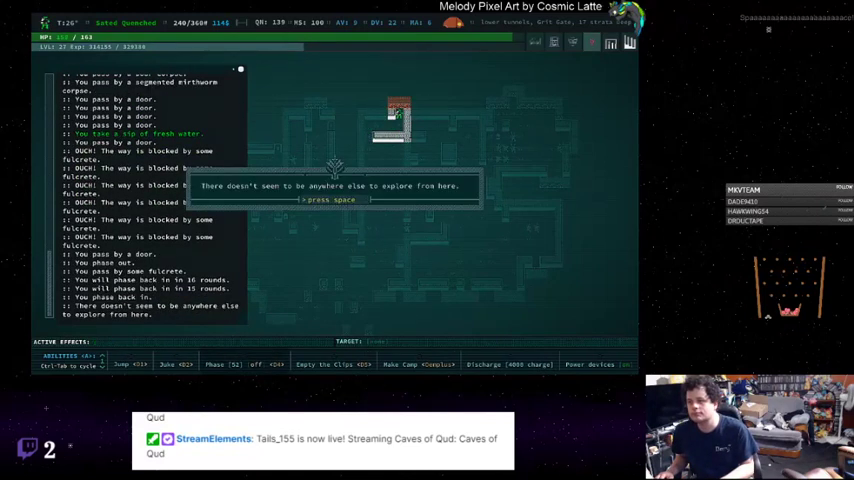
key("space")
key("Up")
key("Up")
key("z")
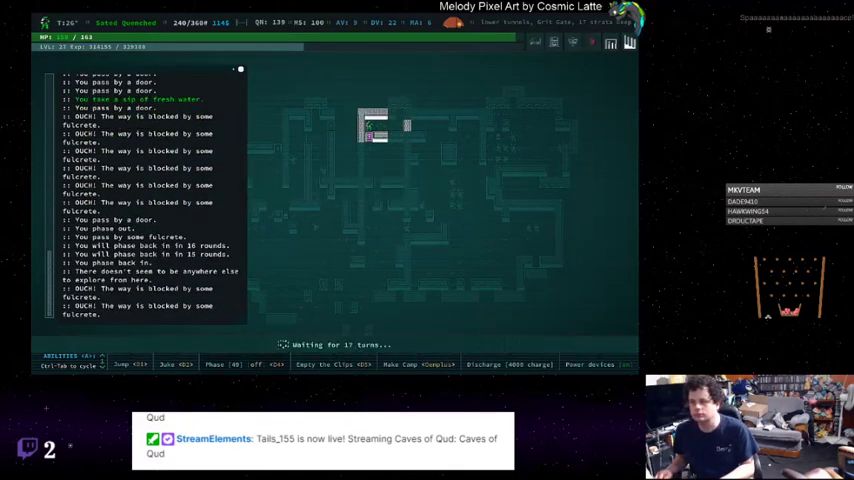
Phase south through the fulcrete and head west across the map
key("4")
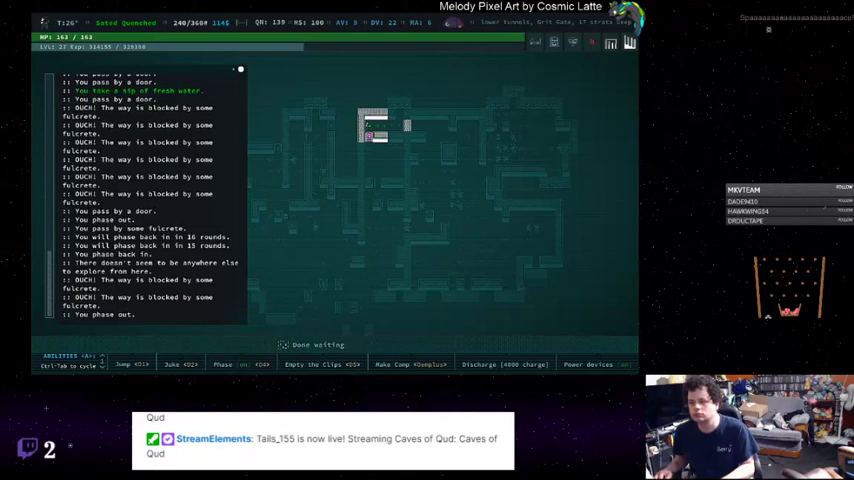
key("Up")
key("Up")
key("Up")
key("Down")
key("Down")
key("Down")
key("Down")
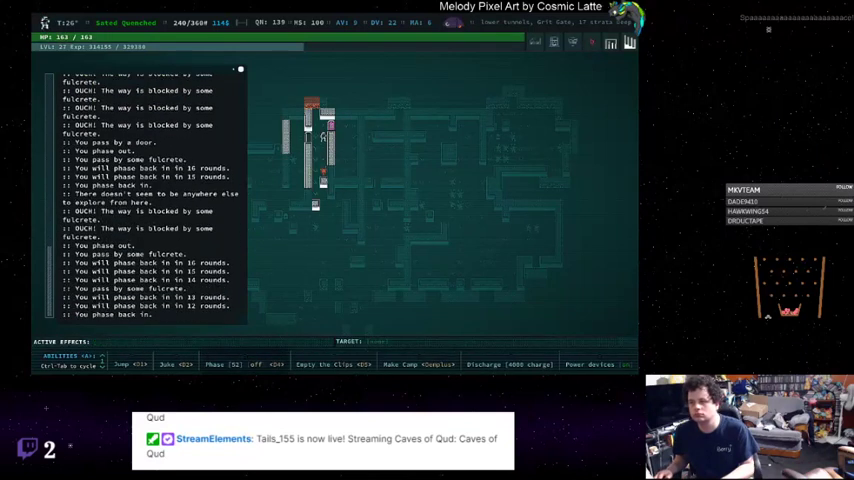
key("Down")
key("Down")
key("Down")
key("Left")
key("Left")
key("Left")
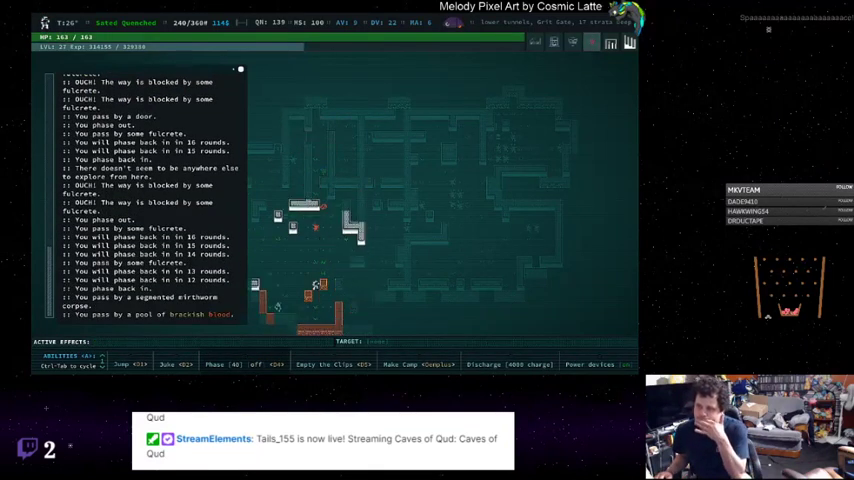
key("Left")
key("Left")
key("Left")
key("Left")
key("Left")
key("Left")
key("Left")
key("Left")
key("Left")
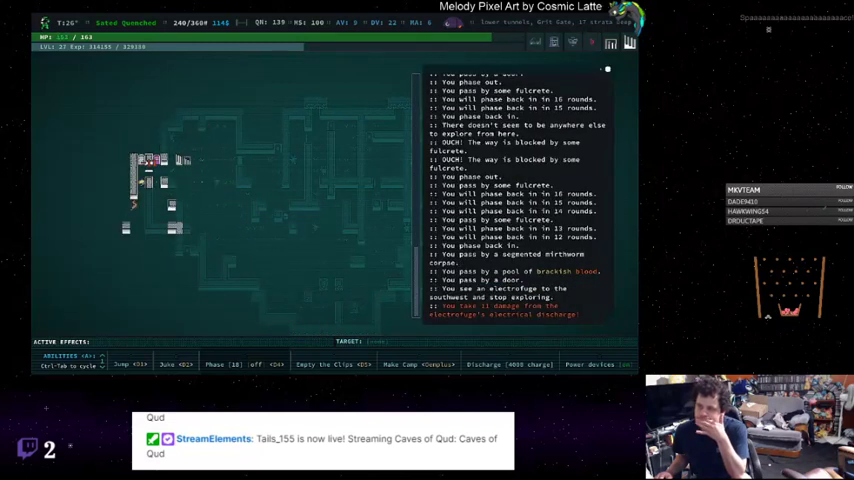
Kill the electrofuge and giant centipede, then explore toward the northern door
key("KP_End")
key("Down")
key("KP_End")
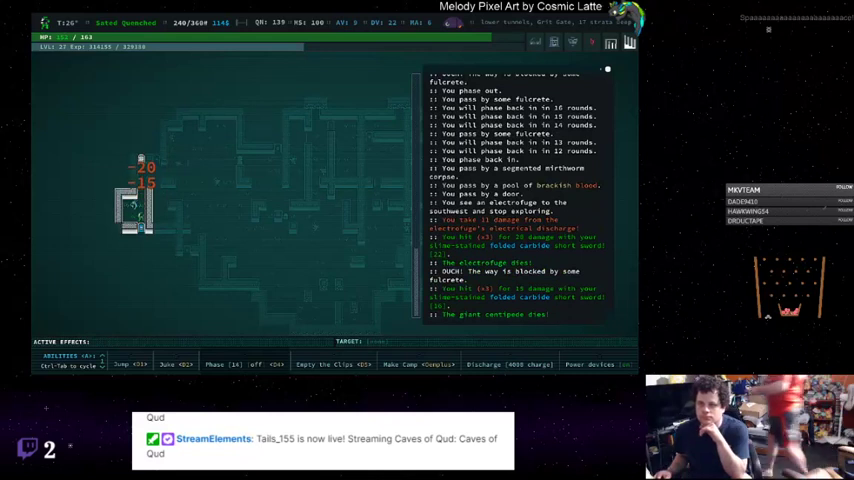
key("x")
key("Escape")
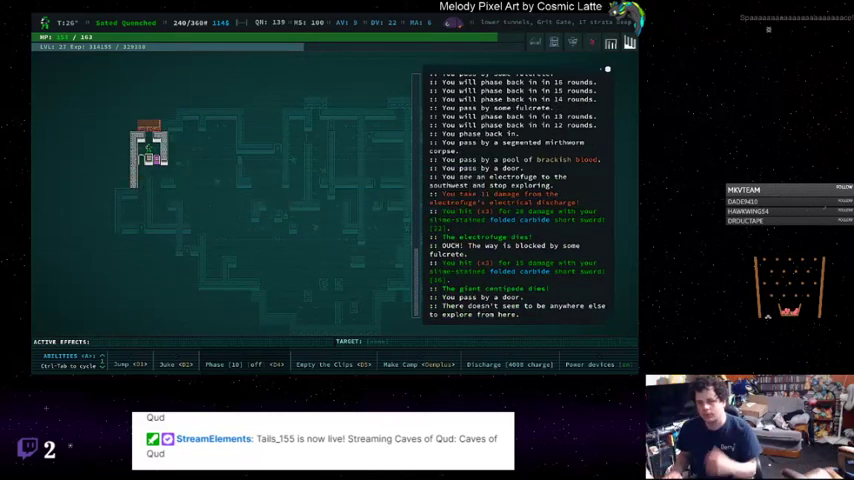
Wait out the Phase cooldown and phase south through the security door
key("Down")
key("Down")
key("Down")
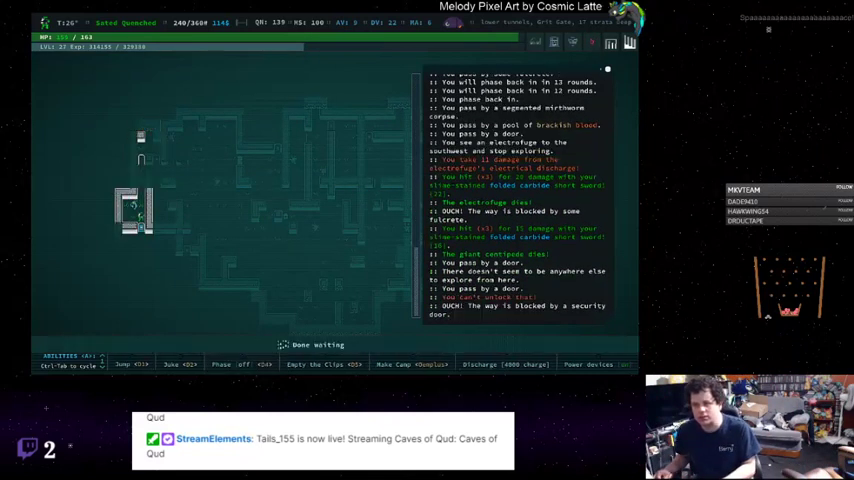
key("4")
key("shift+z")
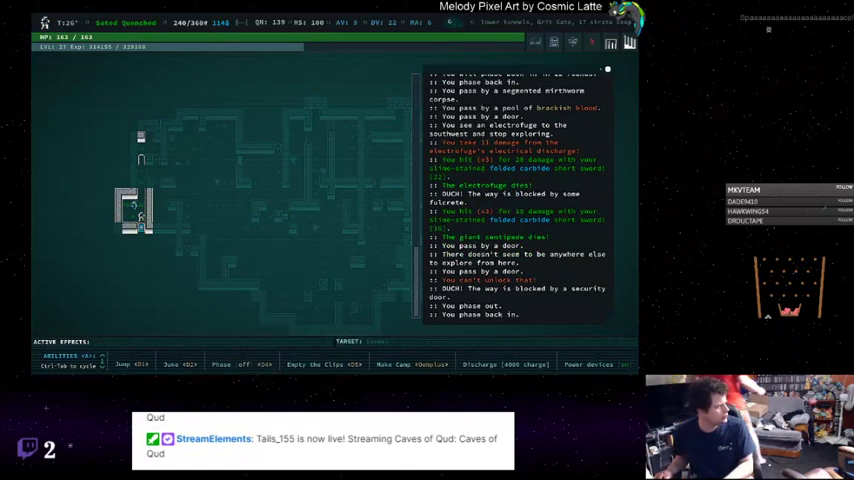
key("4")
key("Down")
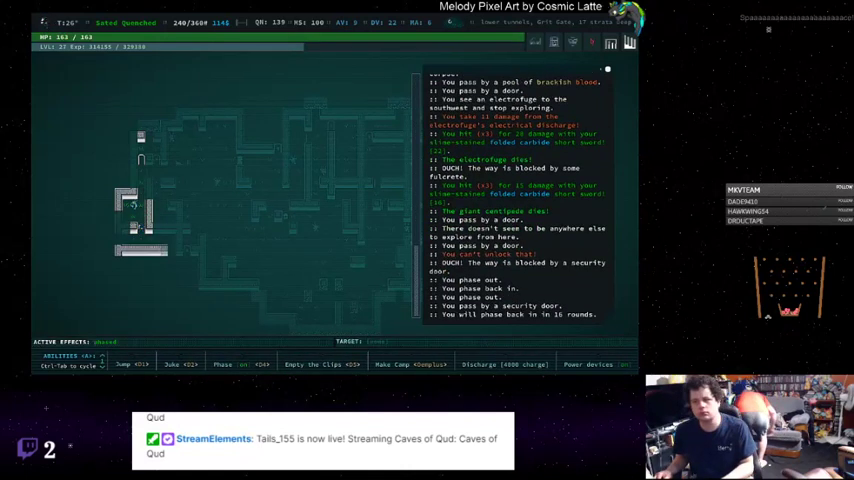
key("space")
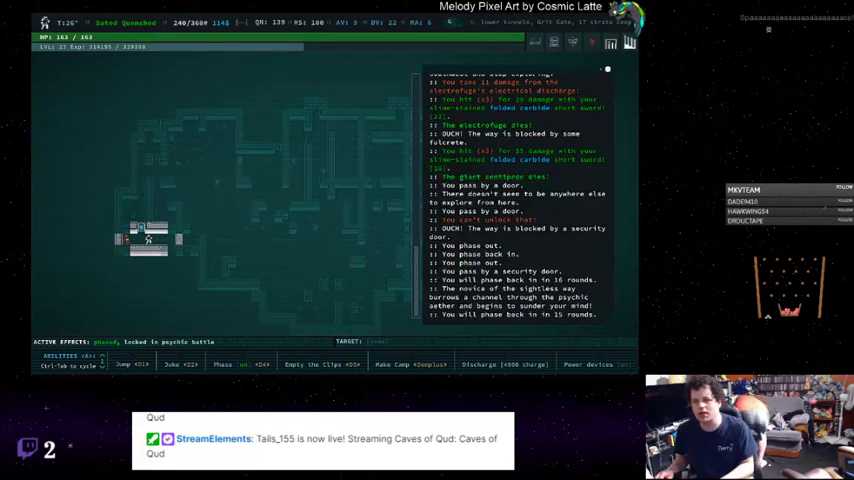
Kill the novice of the sightless way, rest until healed, and phase at the eastern fulcrete
key("Left")
key("Left")
key("Left")
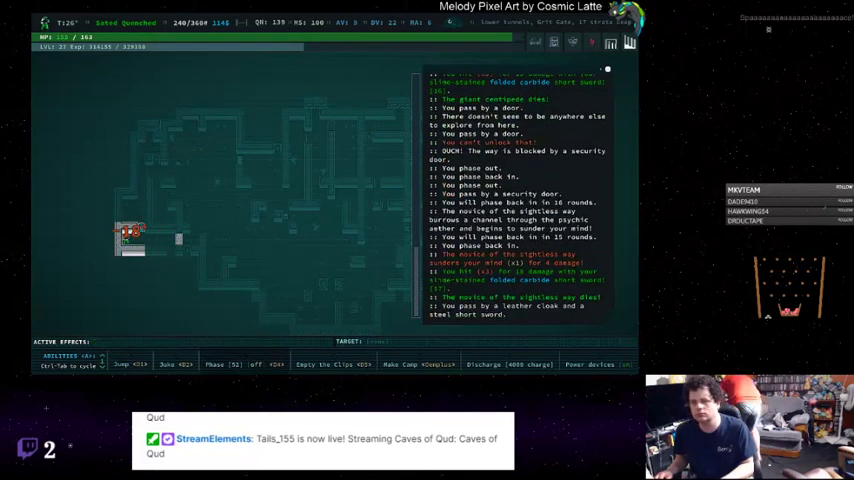
key("shift+z")
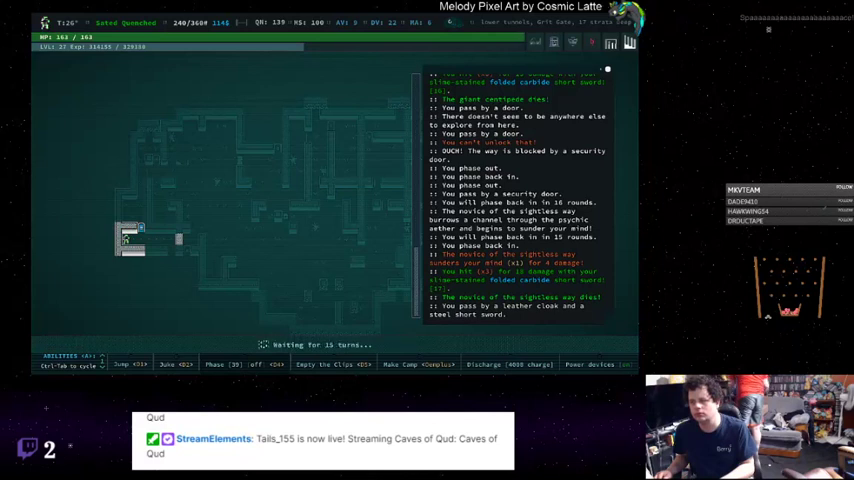
key("shift+z")
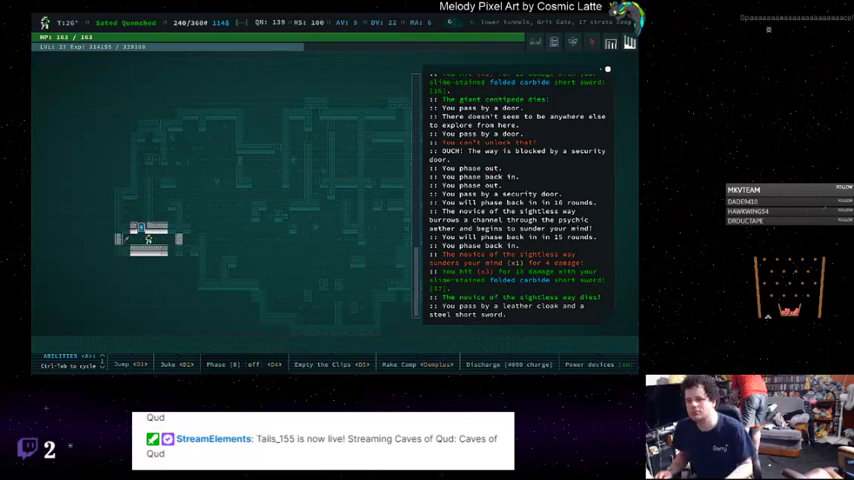
key("Right")
key("Right")
key("4")
key("Right")
key("Right")
key("Right")
key("Right")
key("Right")
key("Right")
Gather scrap, phase east through the fulcrete and descend to the lower tunnels, 18 strata deep
key("o")
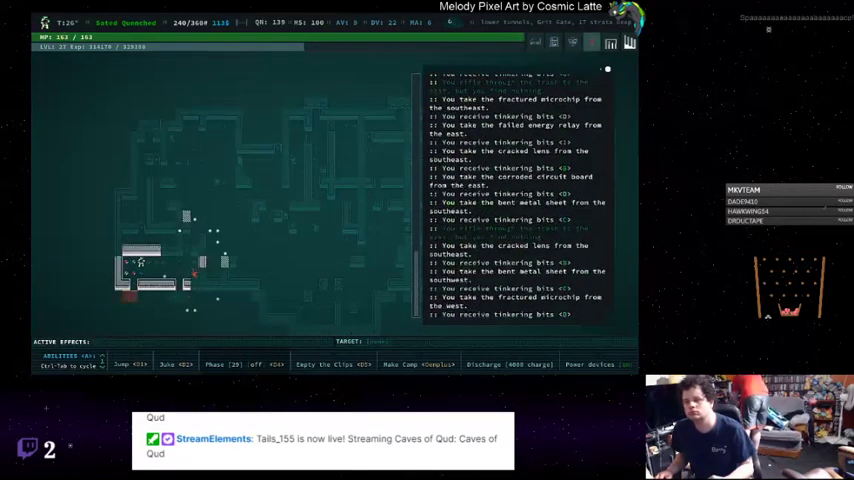
key("space")
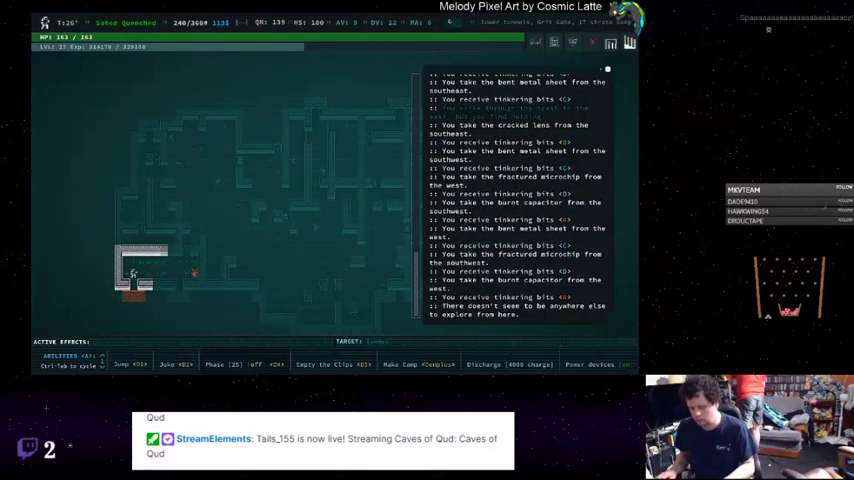
key("Right")
key("Right")
key("Right")
key("Right")
key("Right")
key("Right")
key("Right")
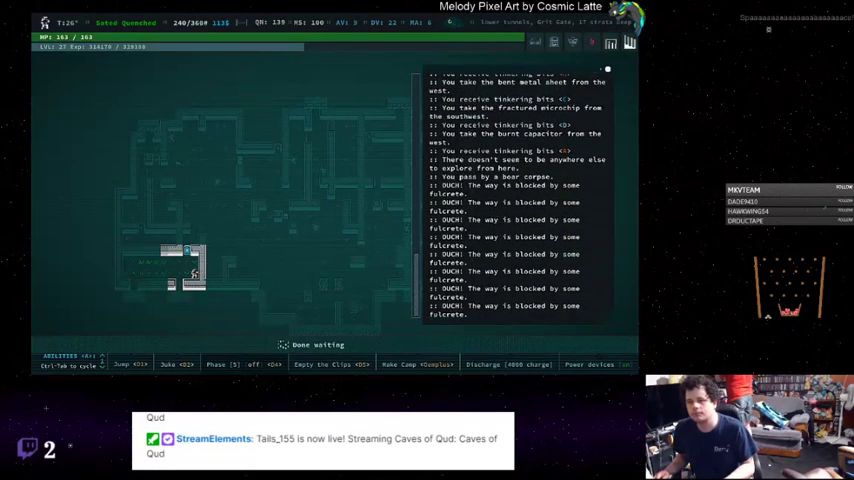
key("Right")
key("4")
key("Right")
key("Right")
key("Right")
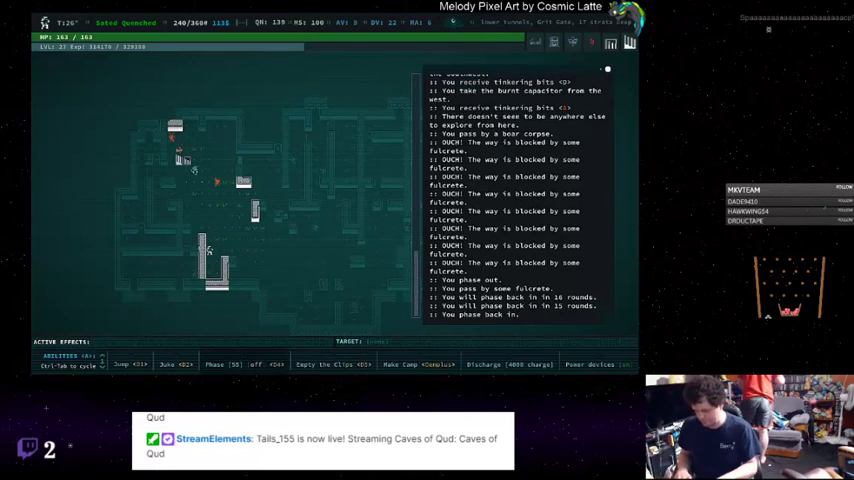
key("Right")
key("Right")
key("Right")
key("greater")
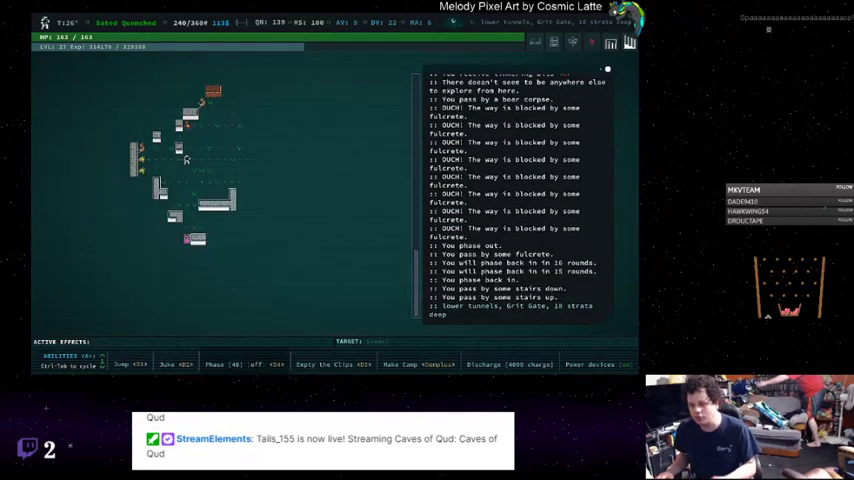
Shoot the novice of the sightless way, then kill the giant centipede and eyeless crab
key("f")
key("space")
key("r")
key("Left")
key("Left")
key("Left")
key("Left")
key("Left")
key("Left")
key("0")
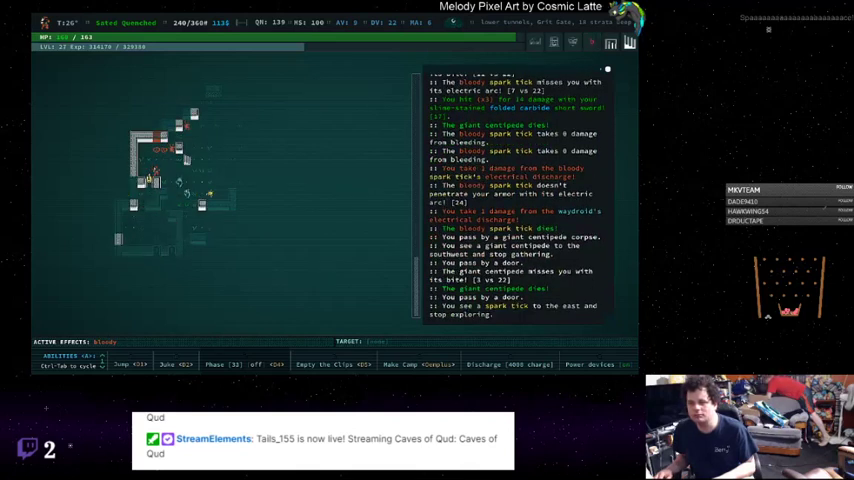
key("0")
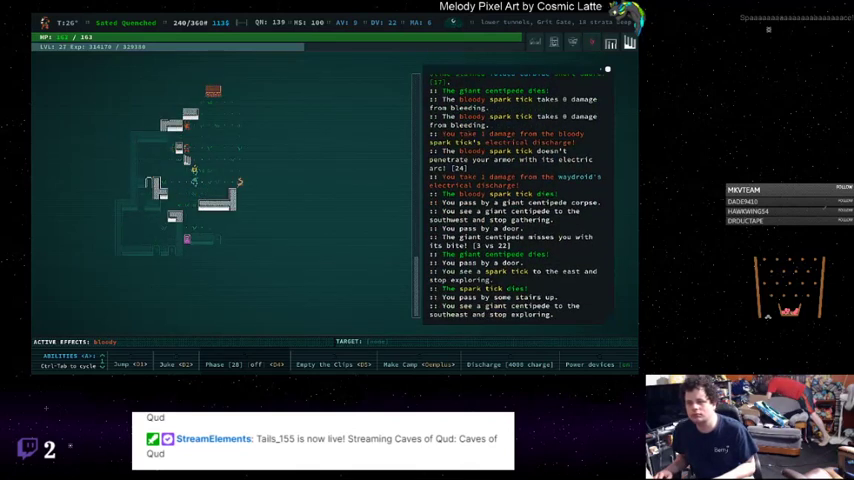
key("Down")
key("Down")
key("Down")
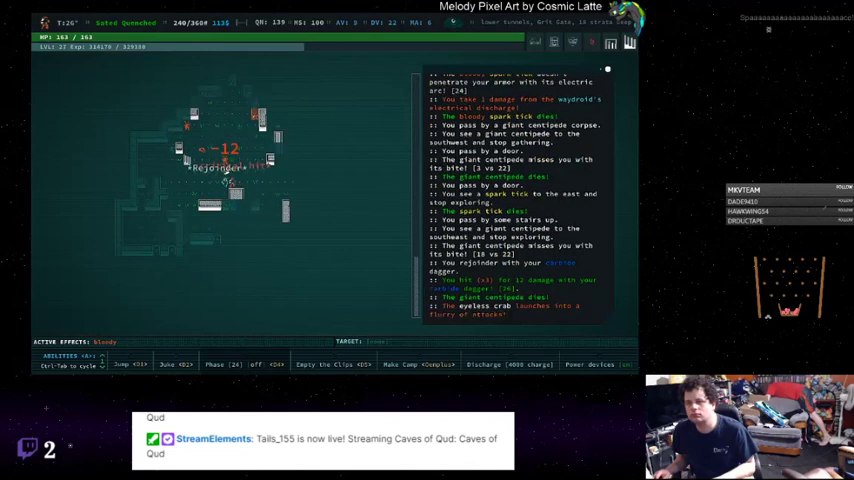
key("Down")
key("Down")
key("0")
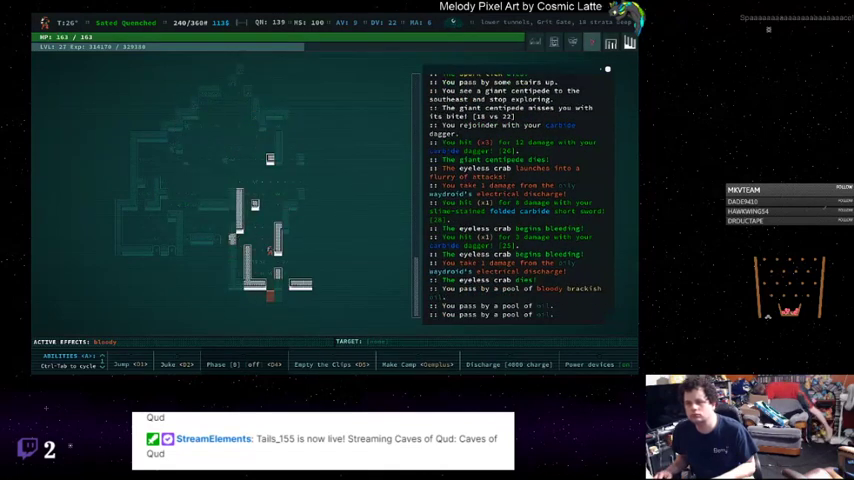
Loot the container: lead slugs, bear jerky, folding chair, and disassemble the bent metal sheet
key("Right")
key("g")
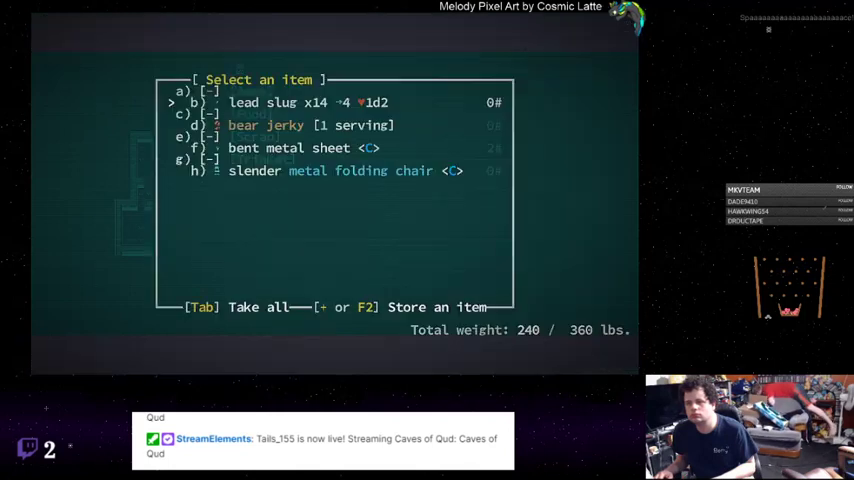
key("Return")
key("g")
key("Return")
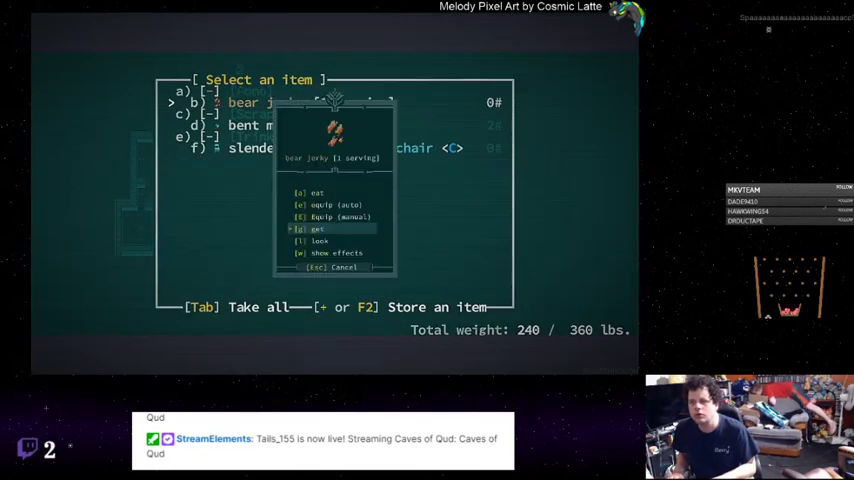
key("g")
key("Return")
key("Return")
key("space")
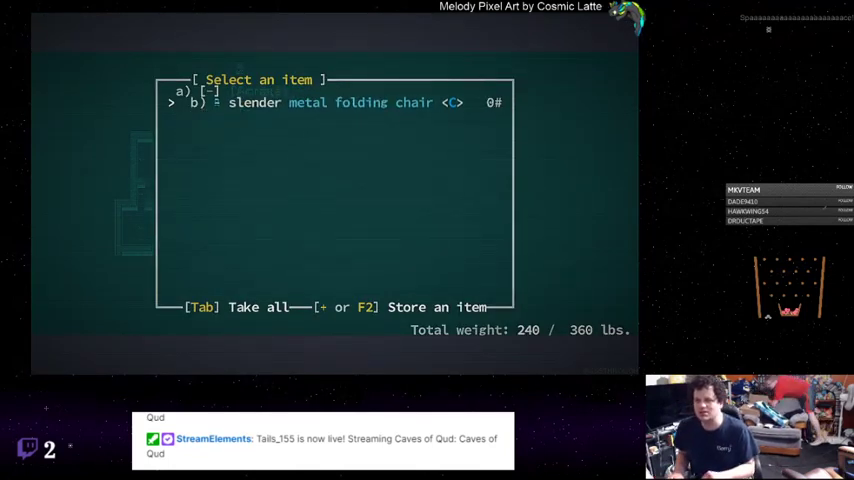
key("g")
key("Right")
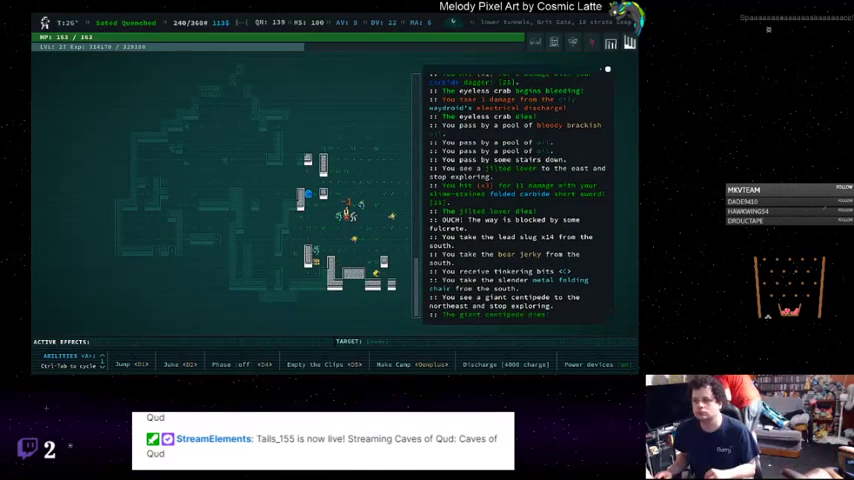
Kill the spark tick, giant centipede, slumberling and giant amoeba while auto-exploring
key("Right")
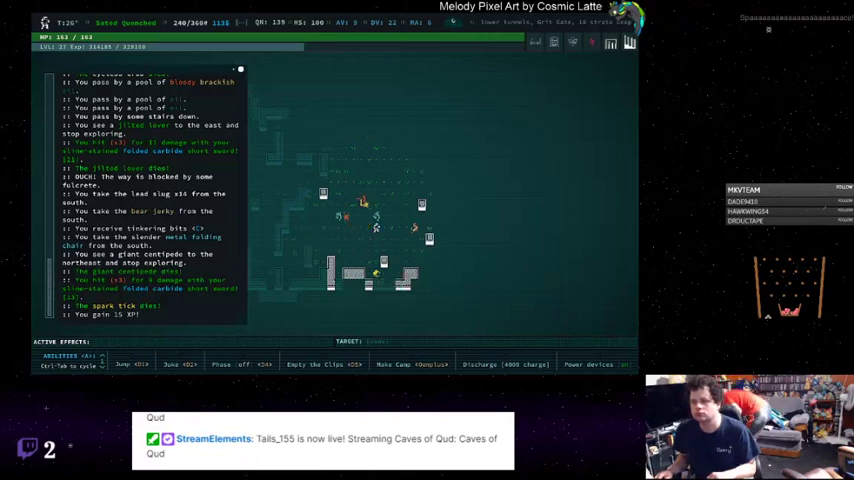
key("Right")
key("Right")
key("0")
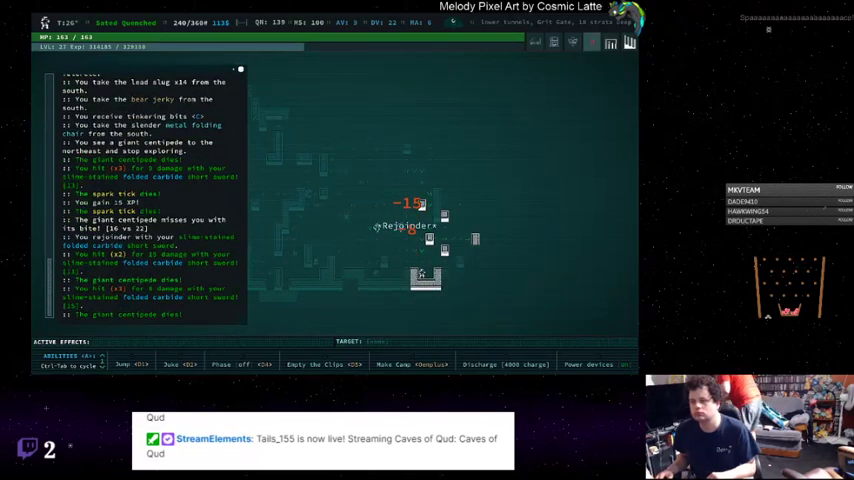
key("Up")
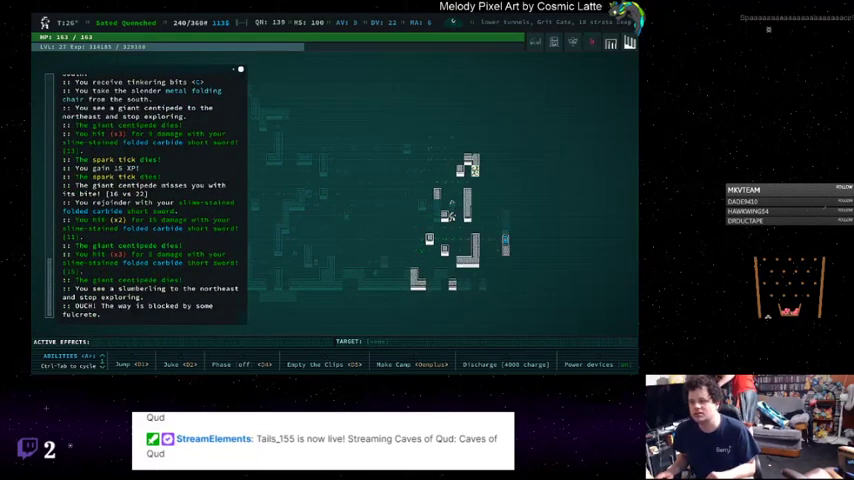
key("Up")
key("Up")
key("Up")
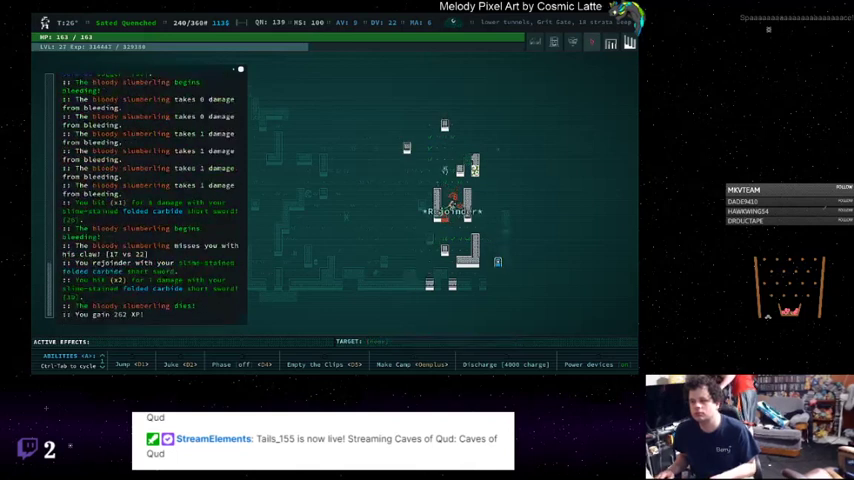
key("0")
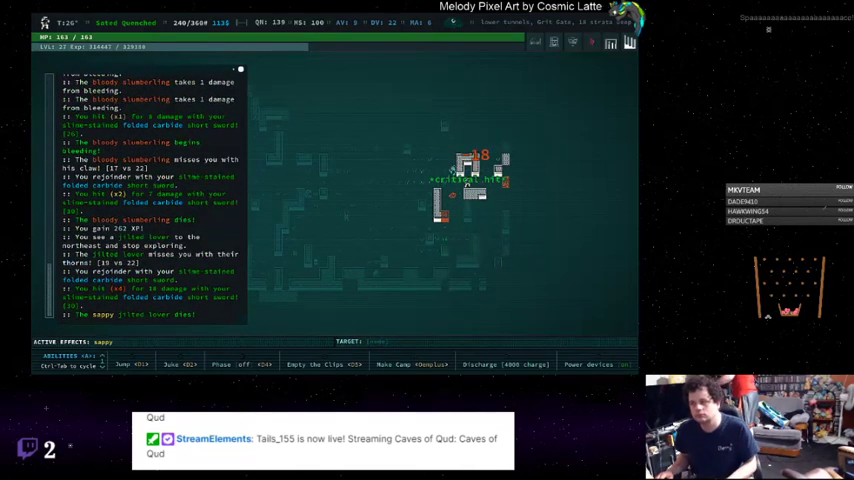
key("0")
key("0")
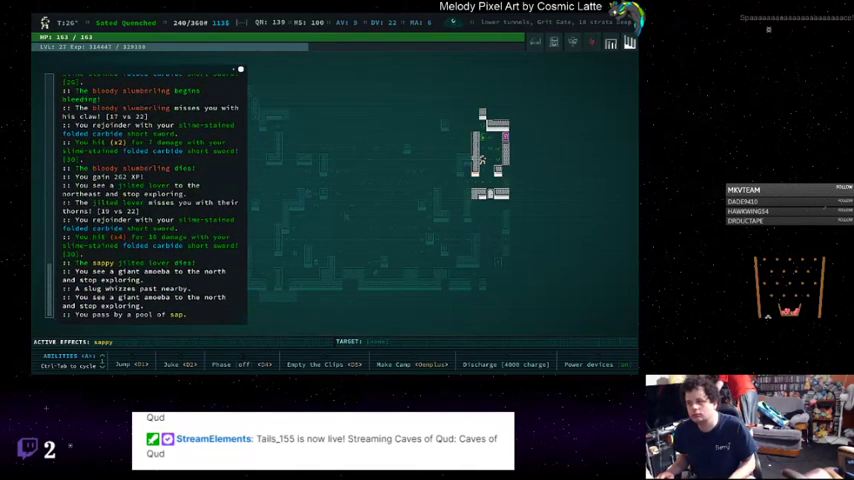
key("Up")
key("Up")
key("Up")
key("0")
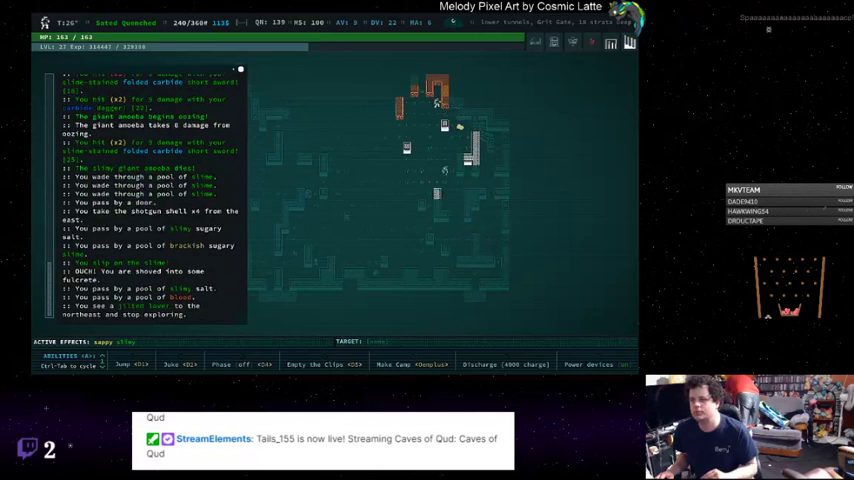
Attack the jilted lover, phase through the fulcrete, and fight the eyeless crab
key("9")
key("9")
key("0")
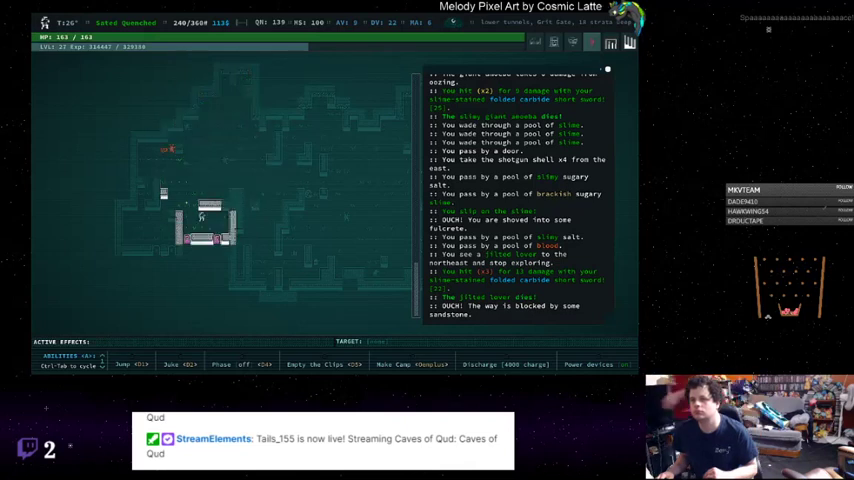
key("8")
key("8")
key("8")
key("8")
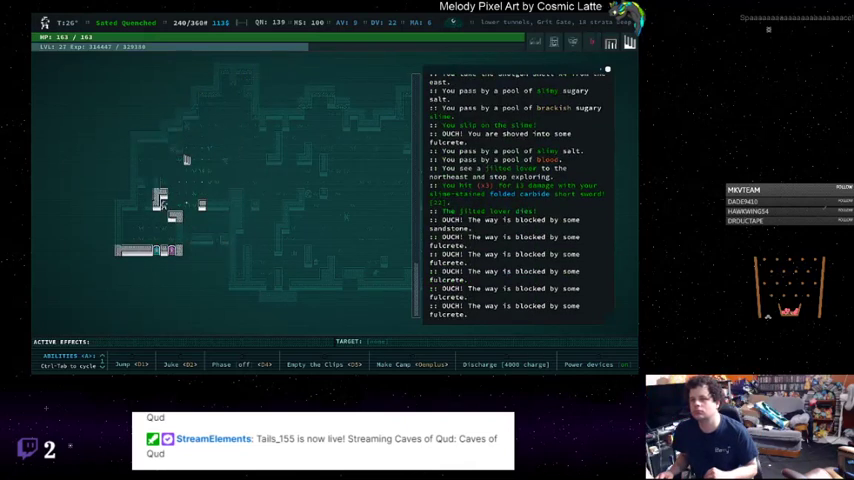
key("8")
key("4")
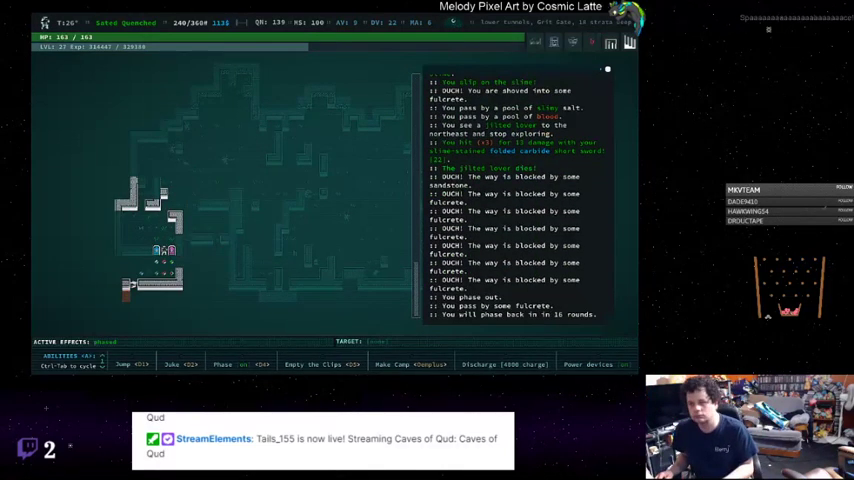
key("2")
key("2")
key("2")
key("6")
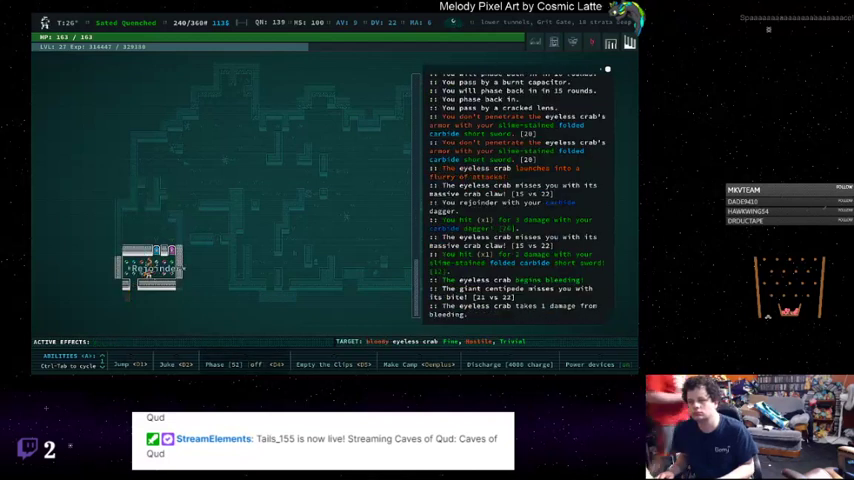
key("6")
key("6")
key("6")
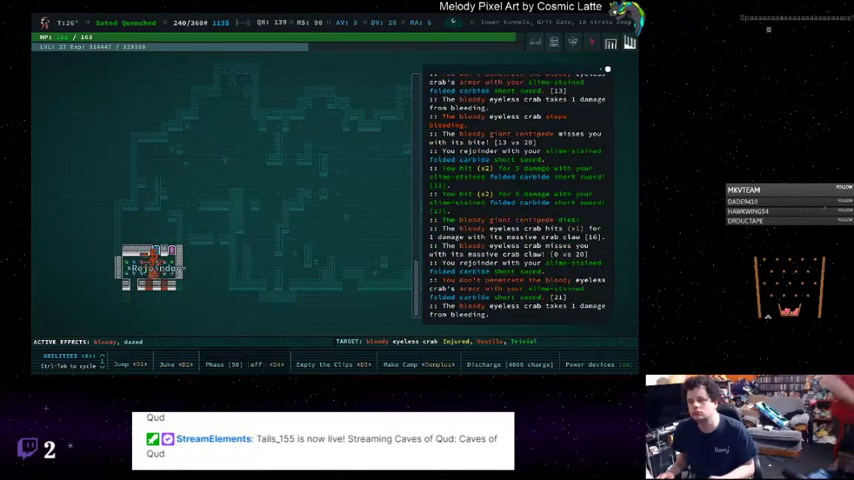
key("6")
key("6")
key("6")
Search the bloody trash to the west and auto-explore for nearby items
key("4")
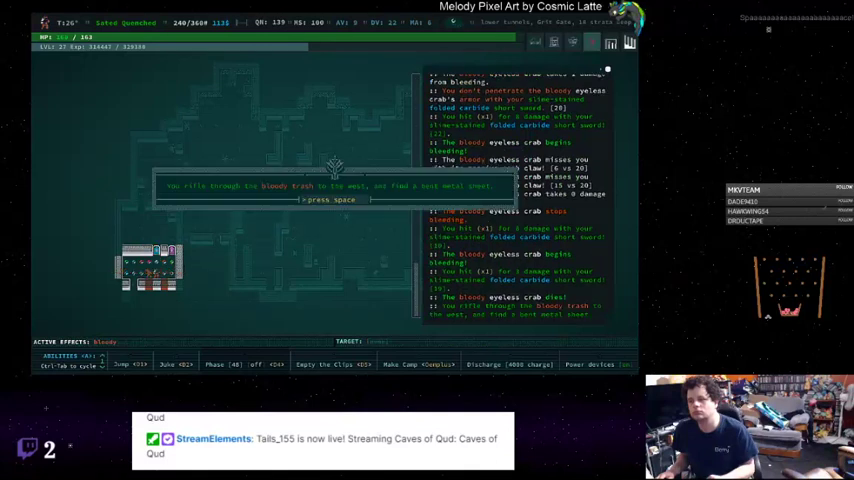
key("space")
key("0")
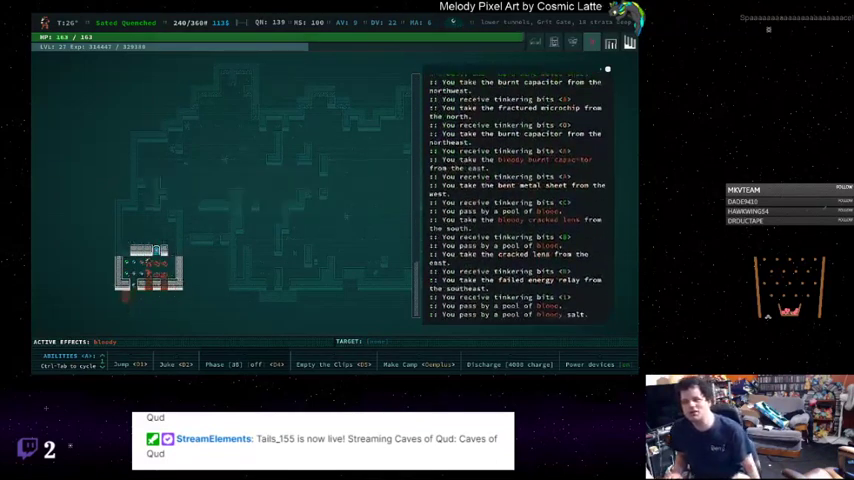
key("space")
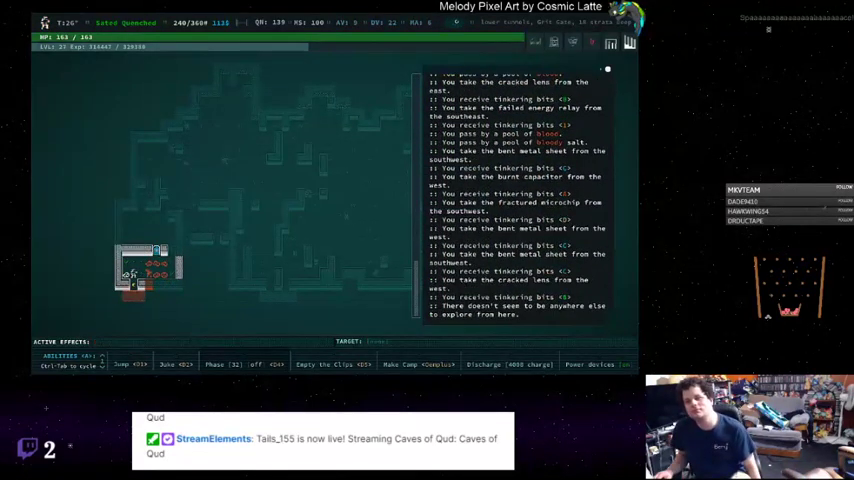
Phase across the fulcrete, fight the spark ticks and rest to full health
key("4")
key("4")
key("4")
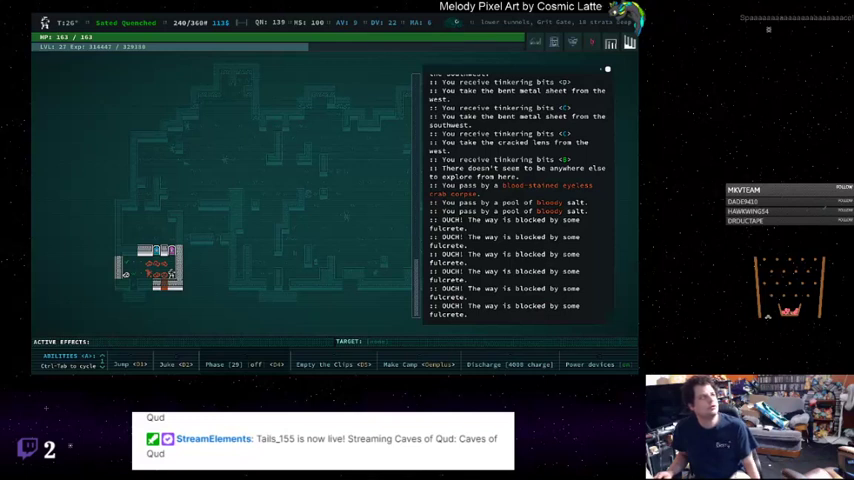
key("shift+z")
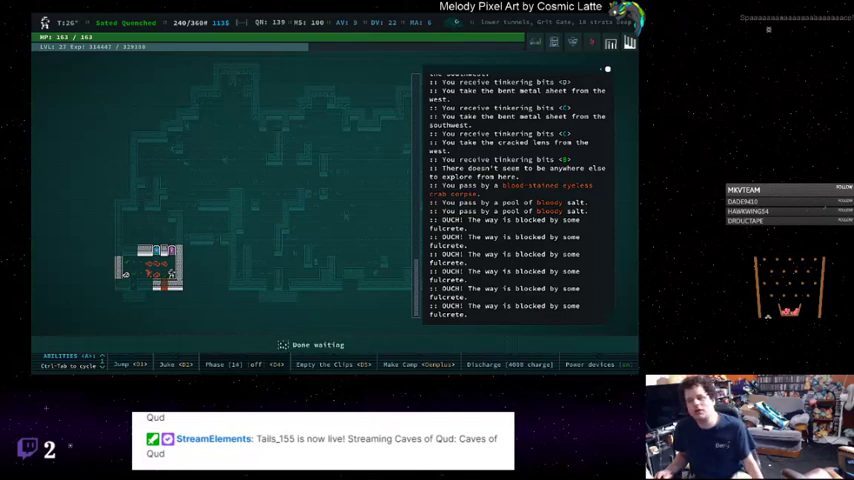
key("4")
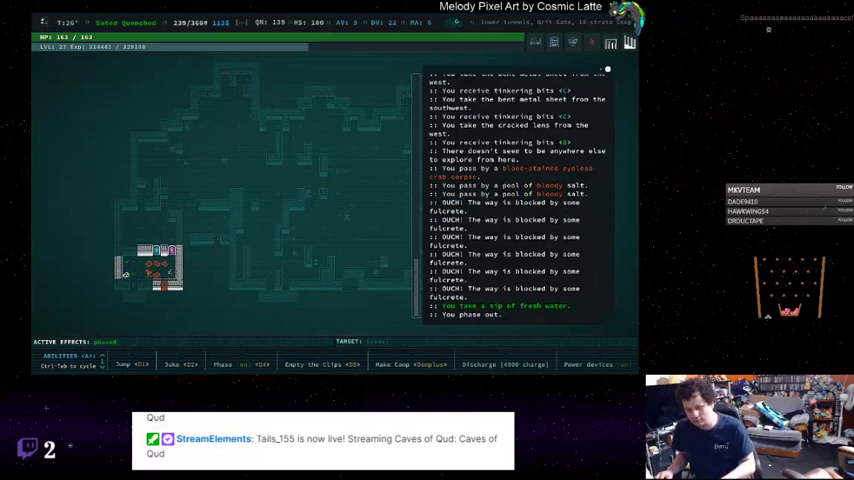
key("Right")
key("Right")
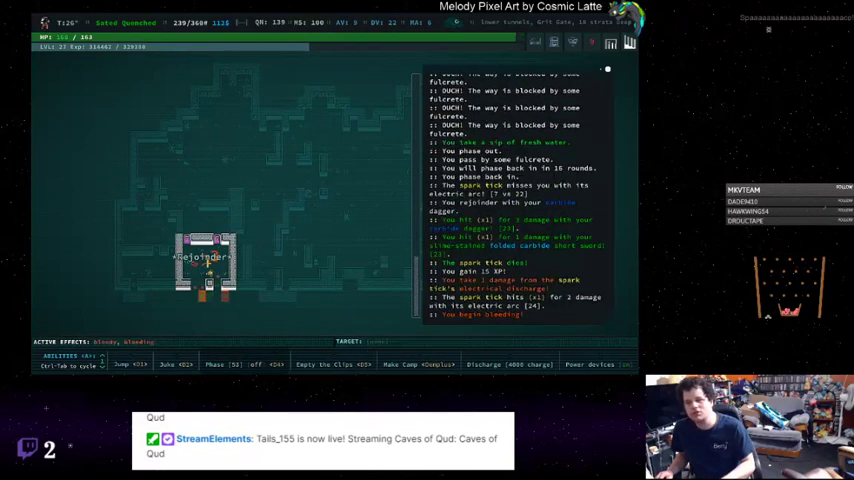
key("Right")
key("Right")
key("Right")
key("Right")
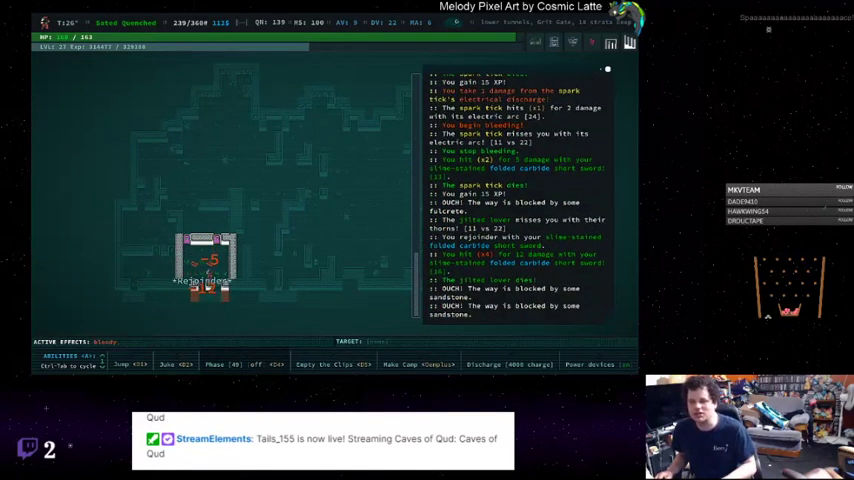
key("shift+z")
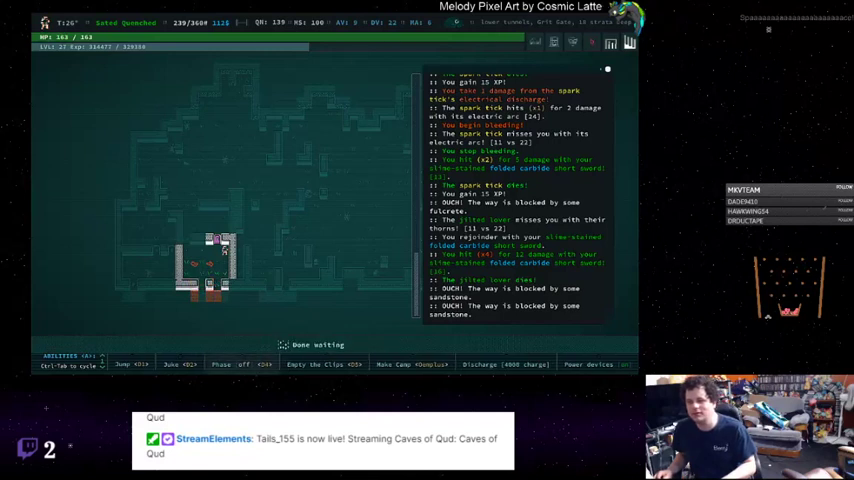
key("4")
key("Right")
key("Right")
Auto-explore the rest of the level and take the stairs up
key("0")
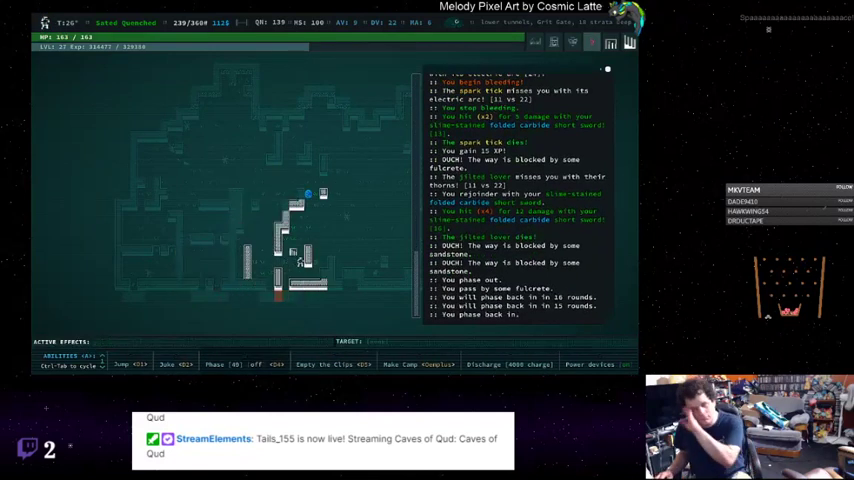
key("space")
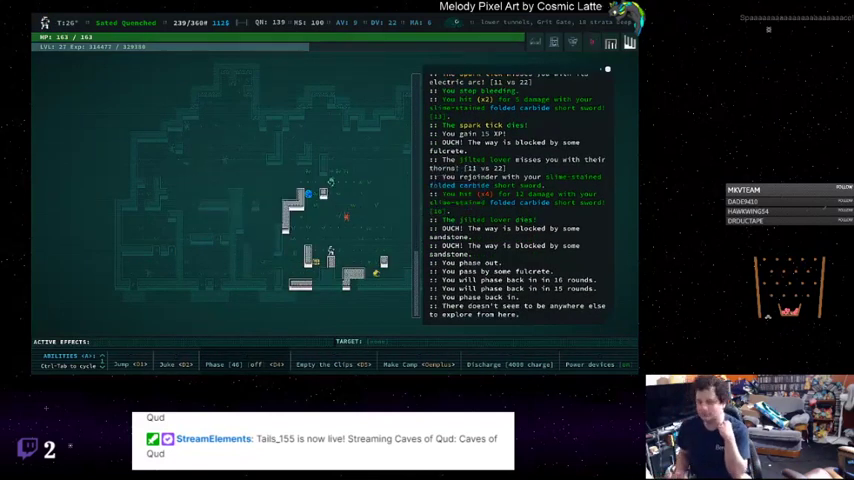
key("Left")
key("Left")
key("Left")
key("Left")
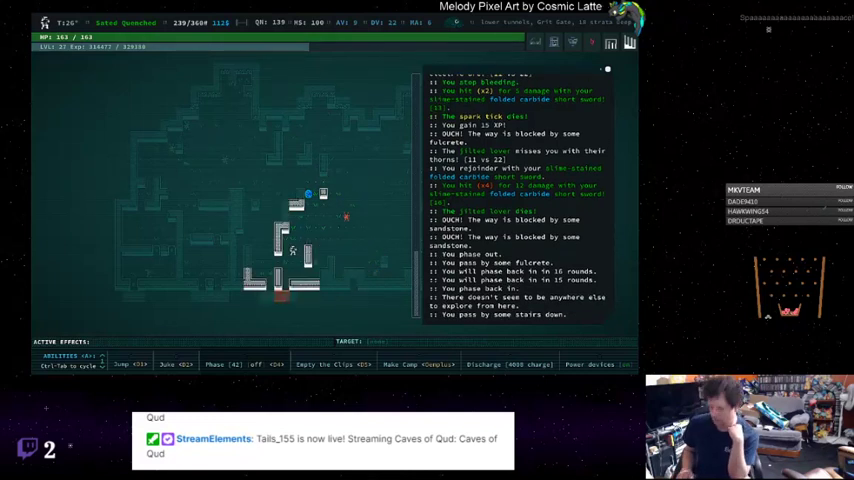
key("shift+period")
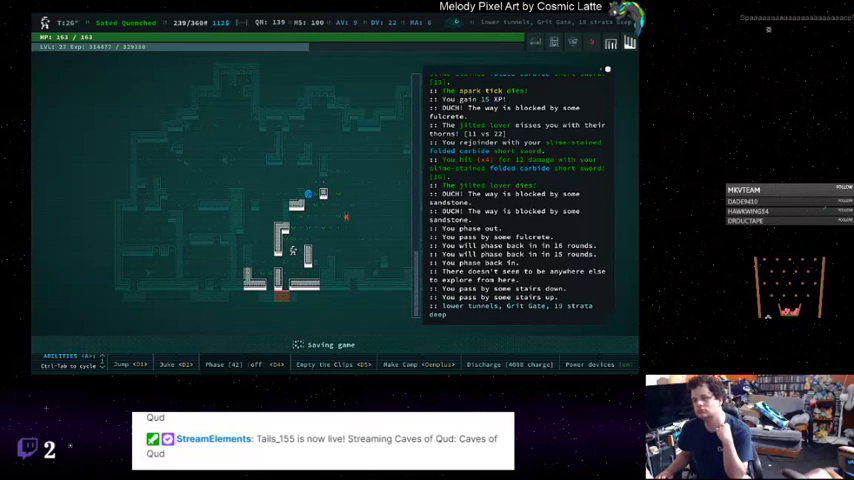
Kill the spark tick, mirthworm, two giant centipedes and amoeba, then open the trash finds
key("Down")
key("Down")
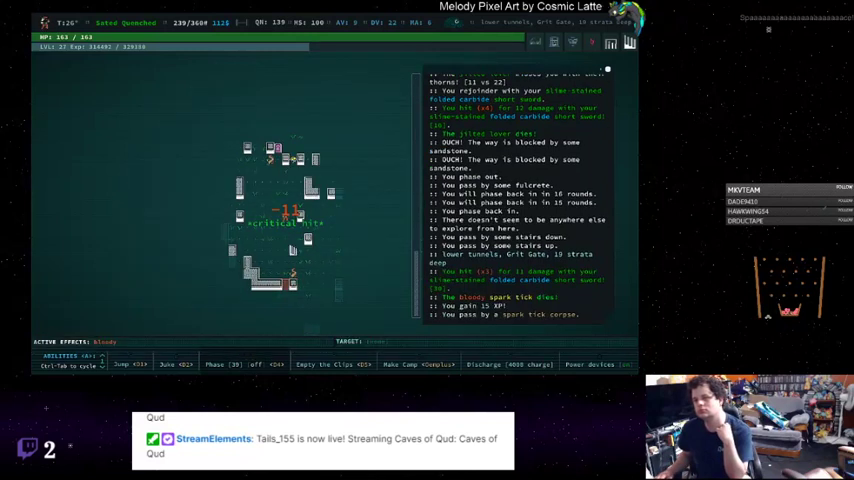
key("Up")
key("Up")
key("Up")
key("Up")
key("Up")
key("Up")
key("Up")
key("x")
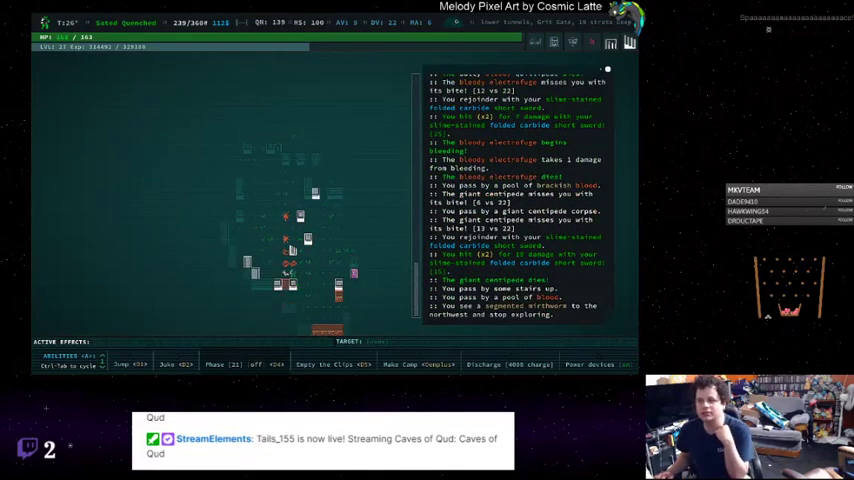
key("KP_7")
key("KP_7")
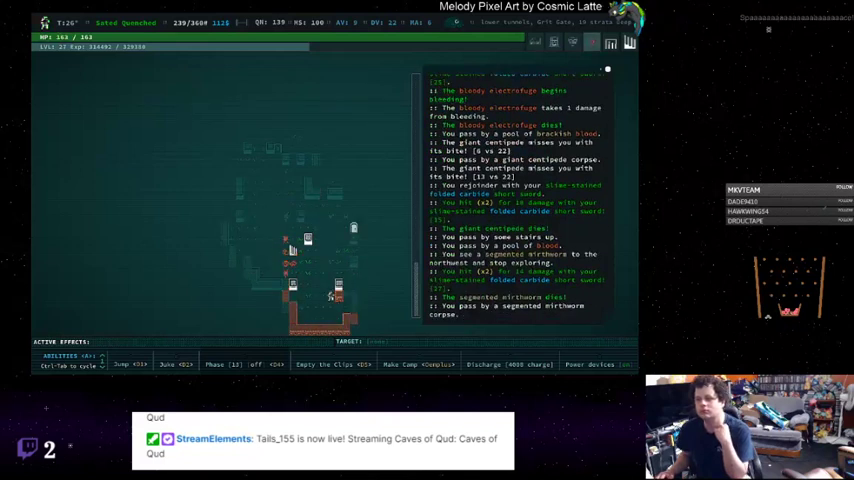
key("x")
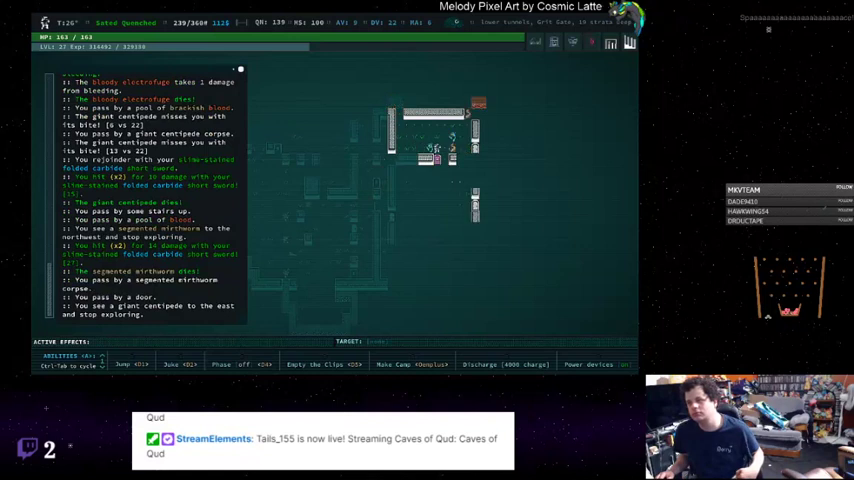
key("KP_6")
key("x")
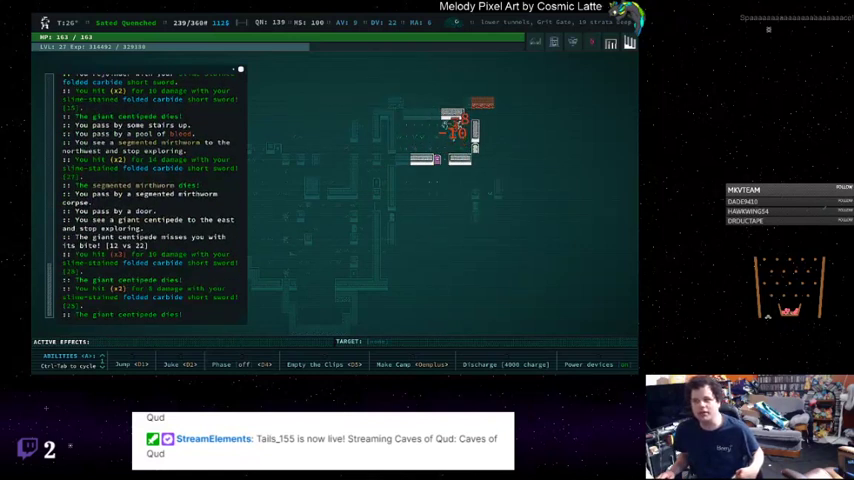
key("KP_6")
key("KP_6")
key("x")
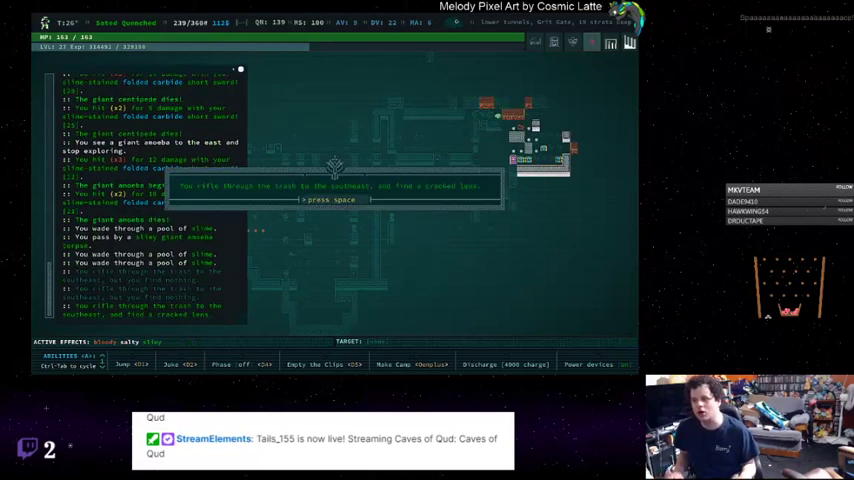
key("space")
Take the shotgun shells, copper nugget, carbide hammer and bandages from the found items
key("Return")
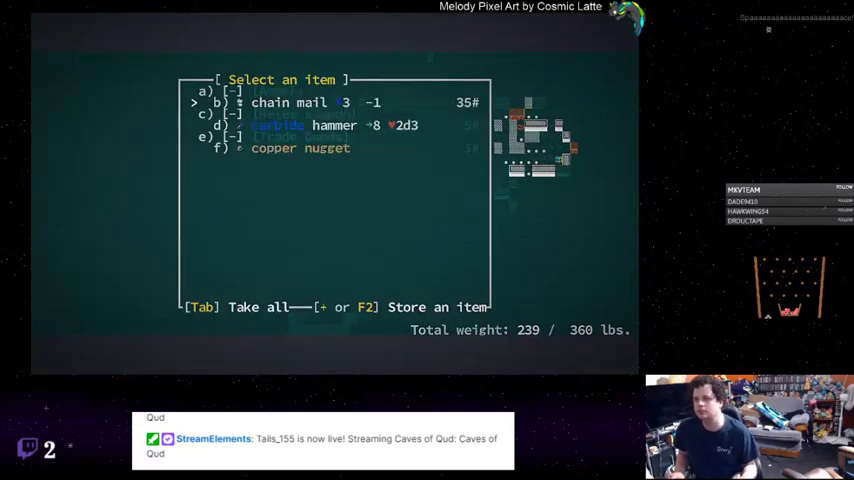
key("Down")
key("Down")
key("Down")
key("Return")
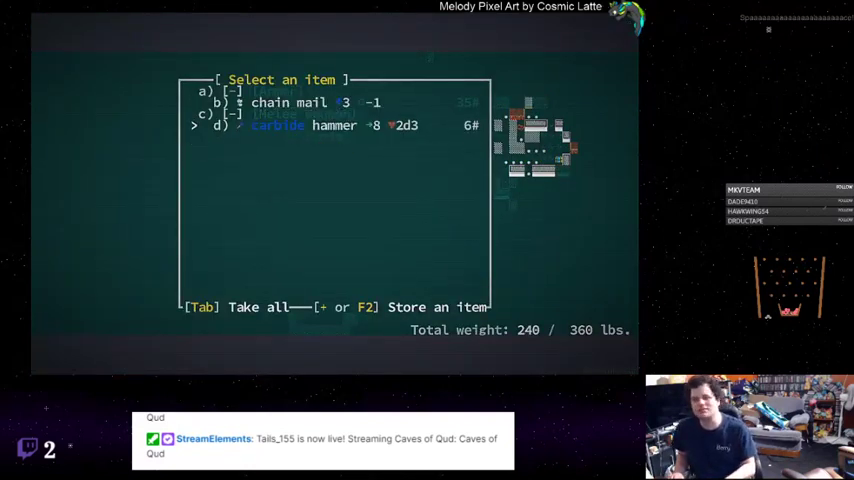
key("Return")
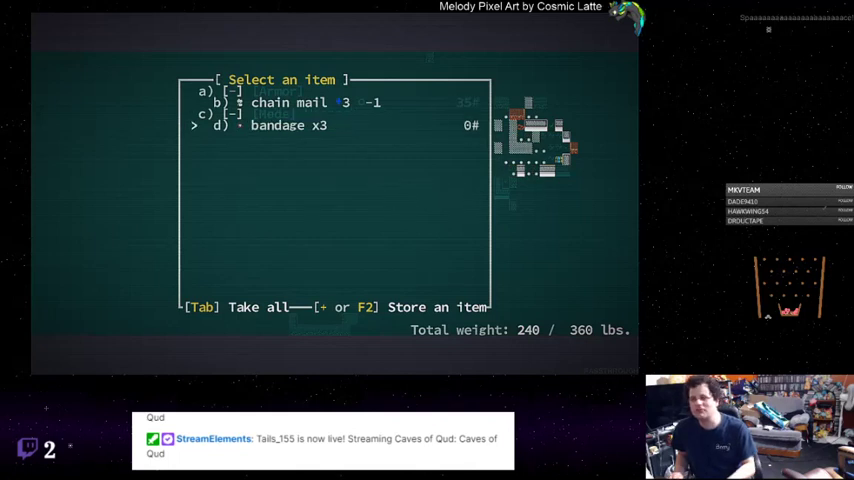
key("Return")
key("Escape")
key("space")
Take the fungicide grenade and remove the small trinket from the advanced toolkit
key("g")
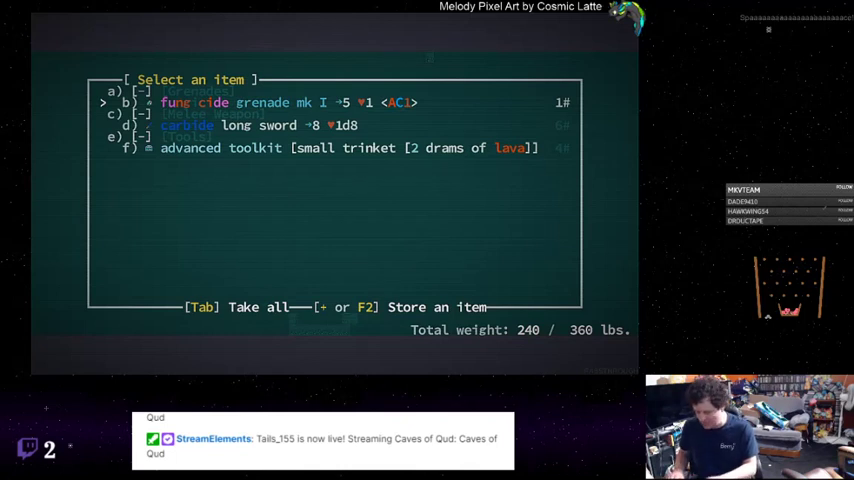
key("Return")
key("space")
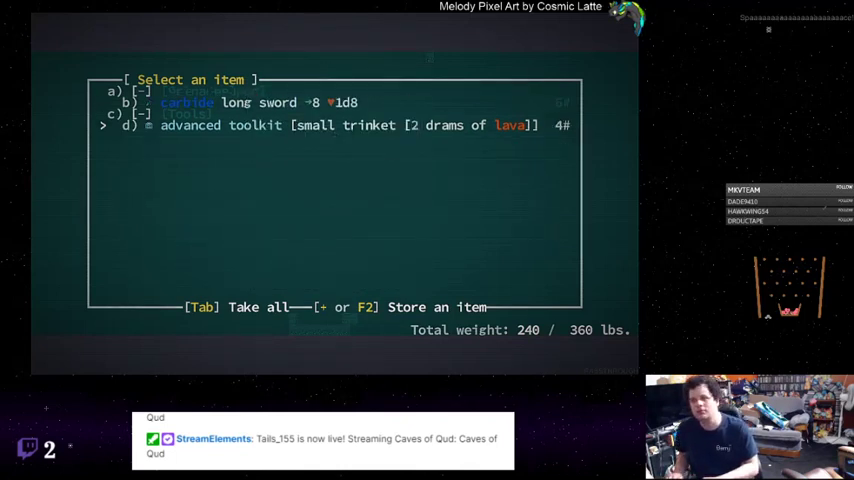
key("Return")
key("Up")
key("Up")
key("Return")
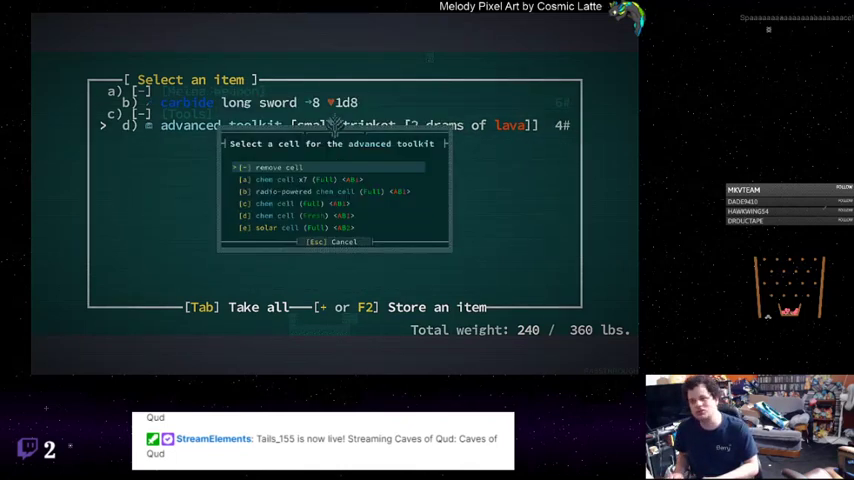
key("Escape")
key("Return")
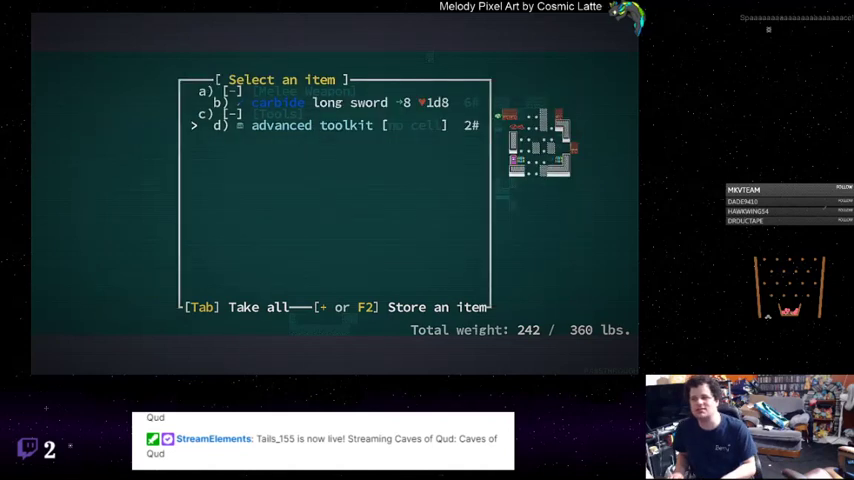
key("Escape")
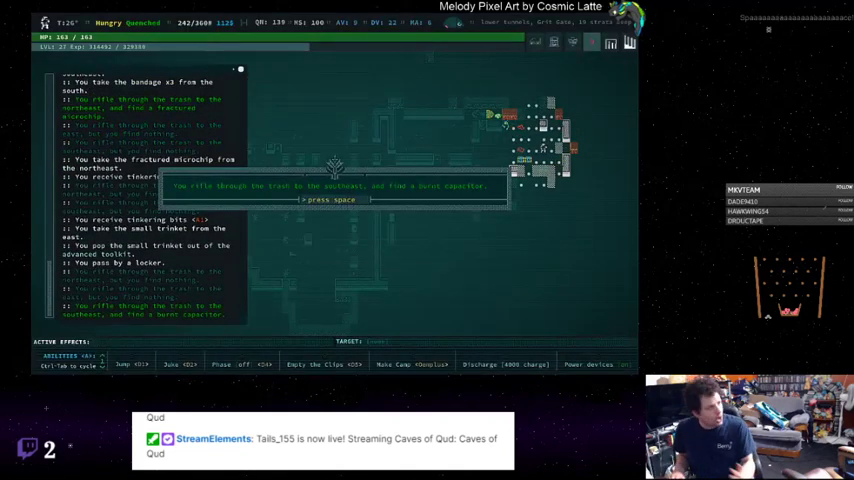
key("space")
Take the vinewafers from the next container
key("g")
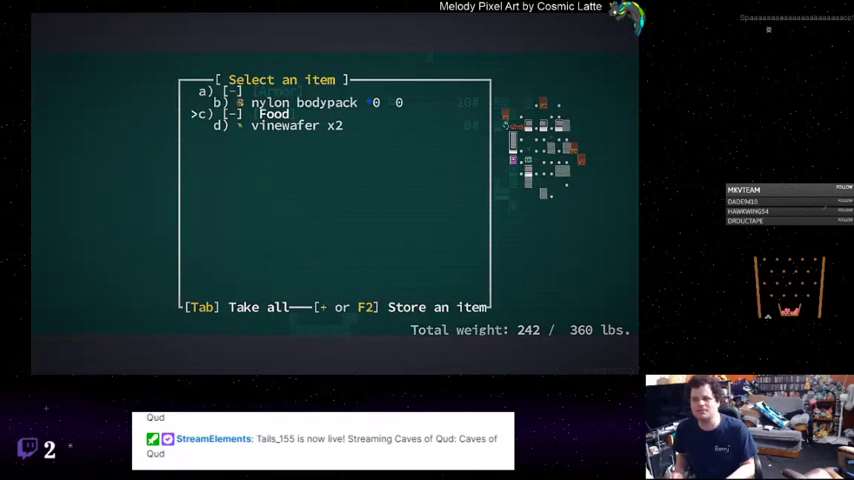
key("d")
key("g")
Kill the giant centipede and the hide-sheathed hermit, then examine the painted furs
key("Escape")
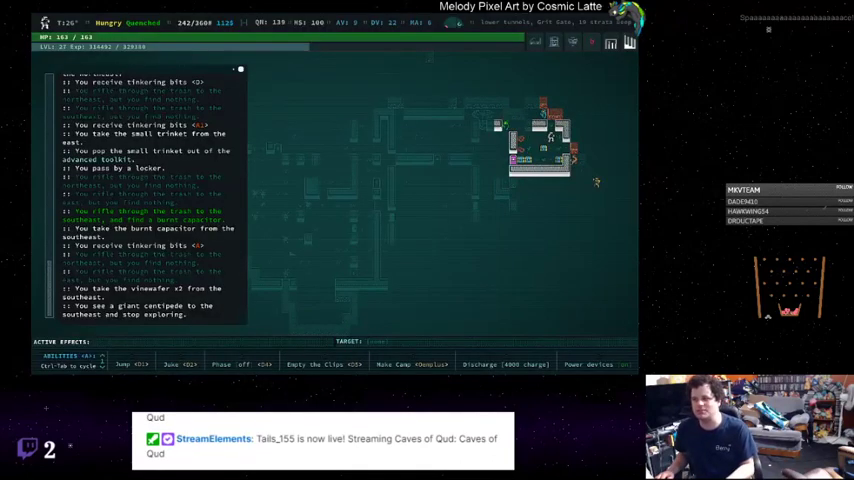
key("KP_0")
key("KP_3")
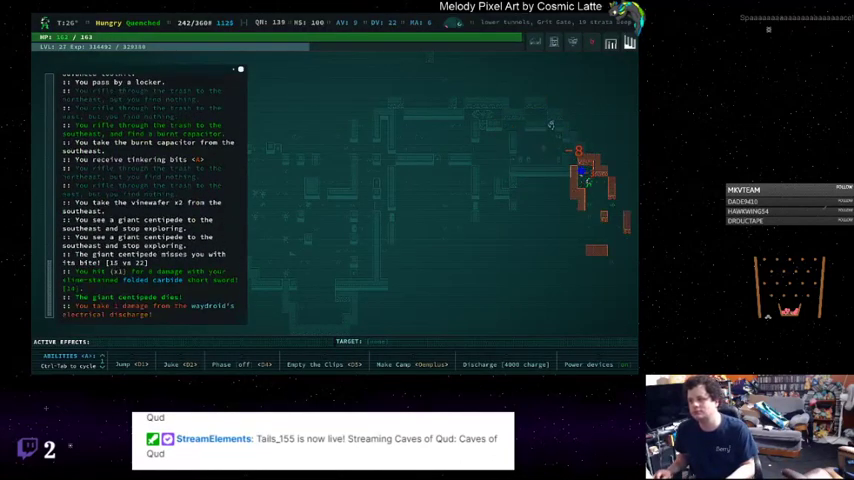
key("KP_3")
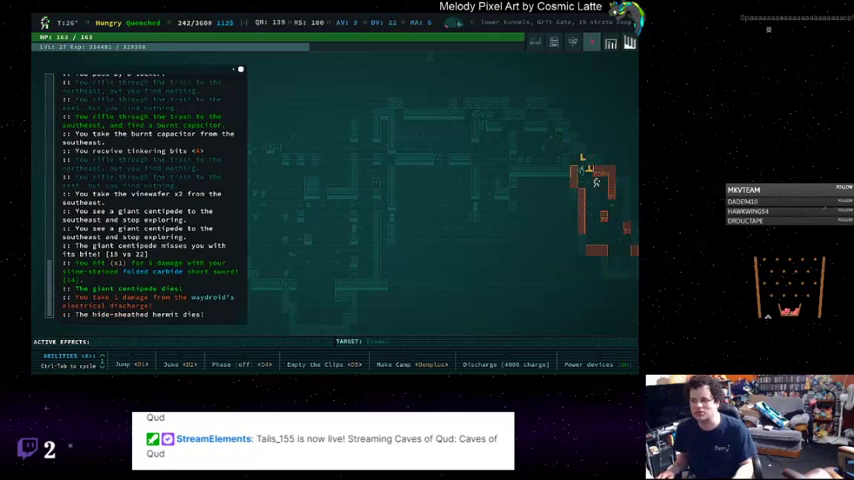
key("l")
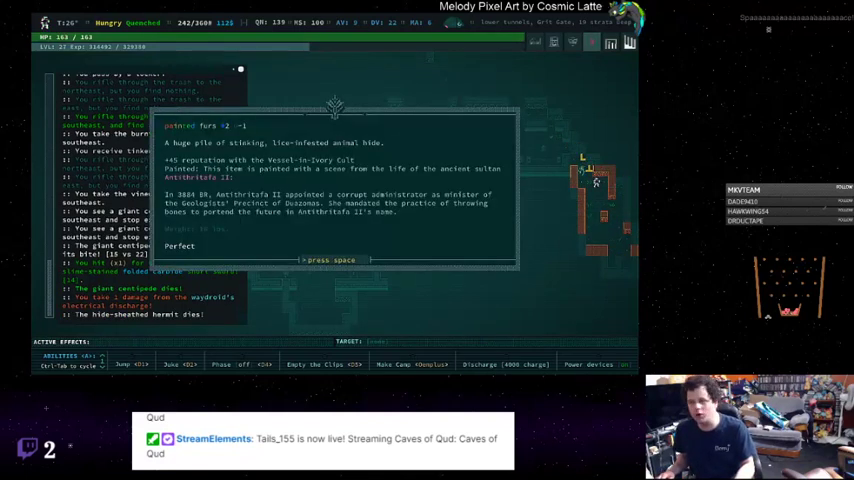
key("space")
key("space")
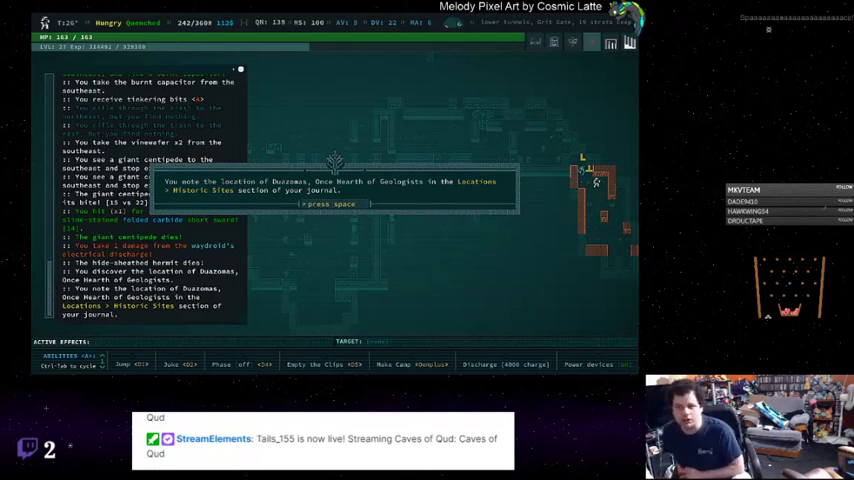
Accept the Duazomas quest and check Duazomas under the journal's Historic Sites
key("space")
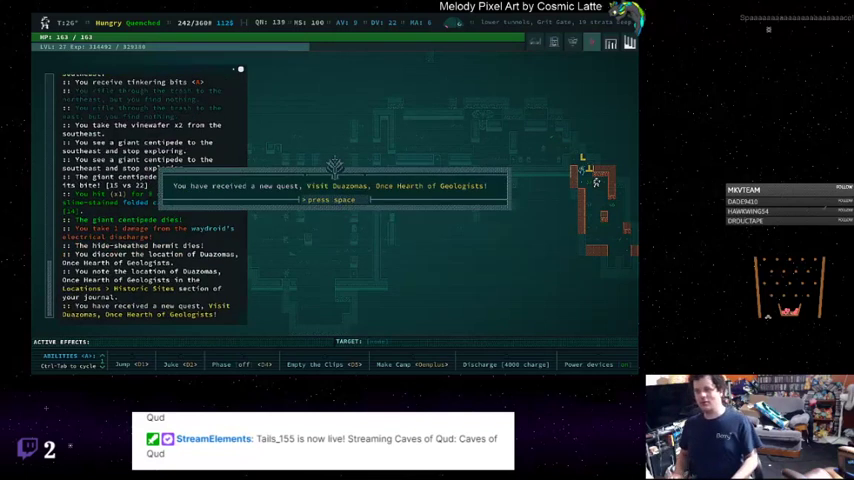
key("space")
key("space")
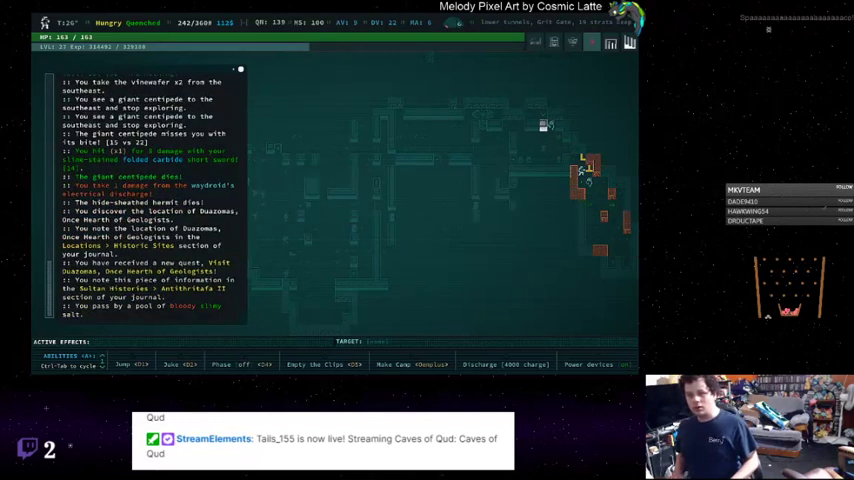
key("q")
key("9")
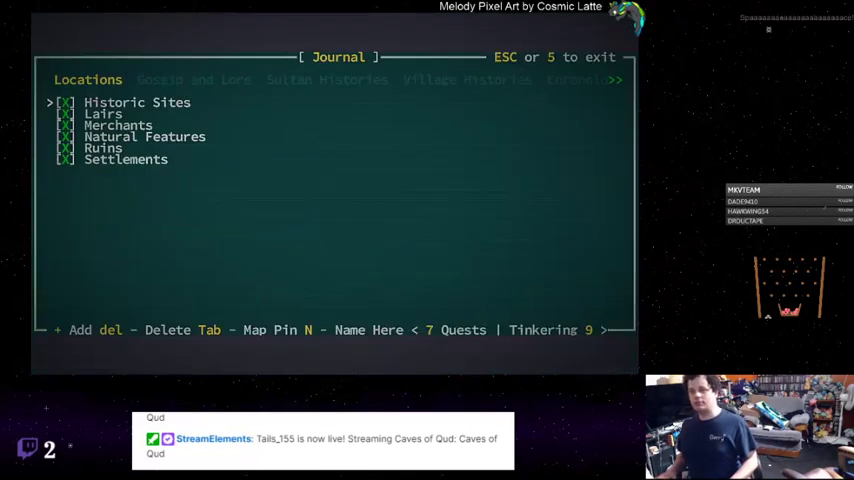
key("space")
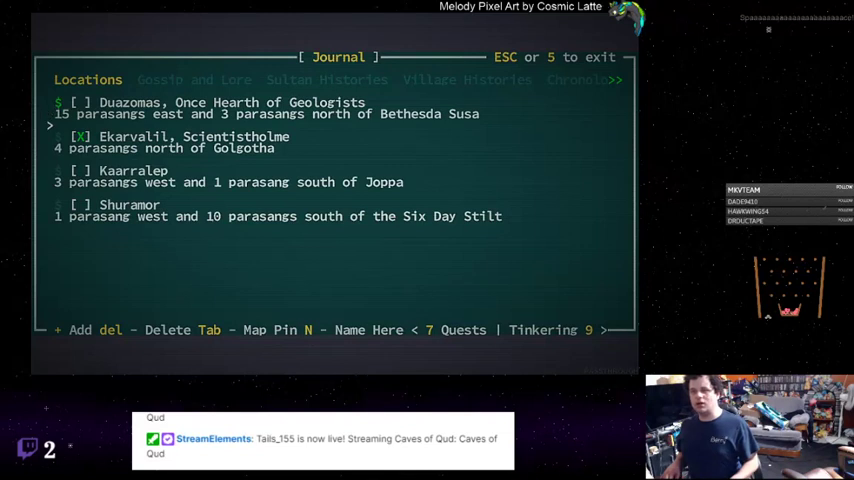
key("Up")
key("space")
key("Escape")
key("Escape")
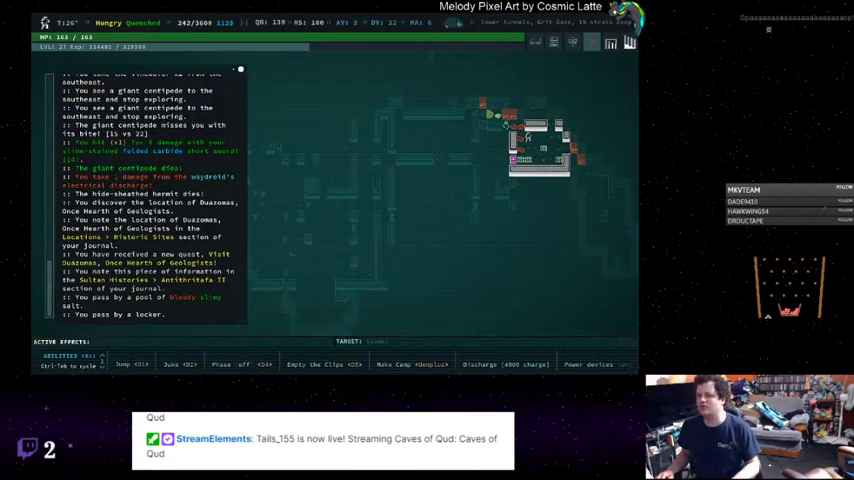
Explore south, killing a giant centipede and two spark ticks
key("0")
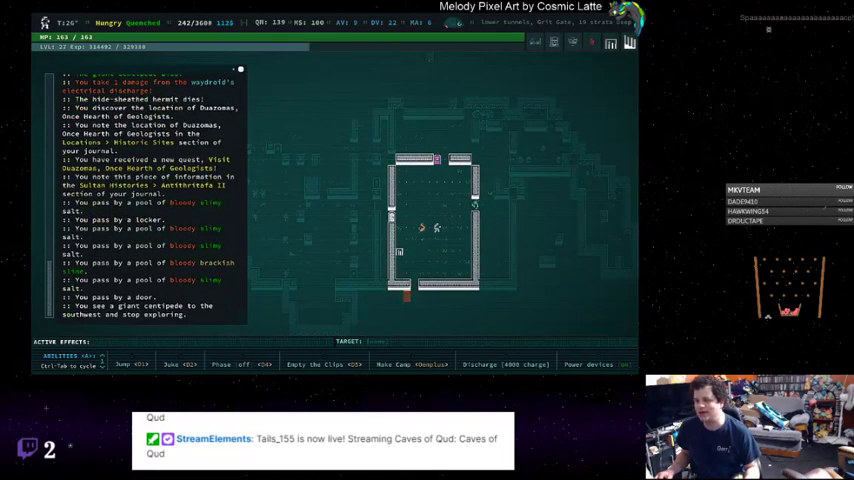
key("1")
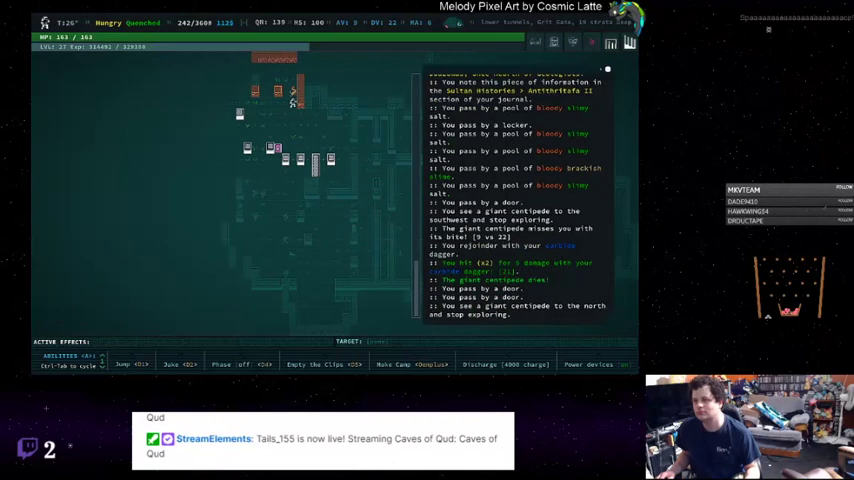
key("Up")
key("0")
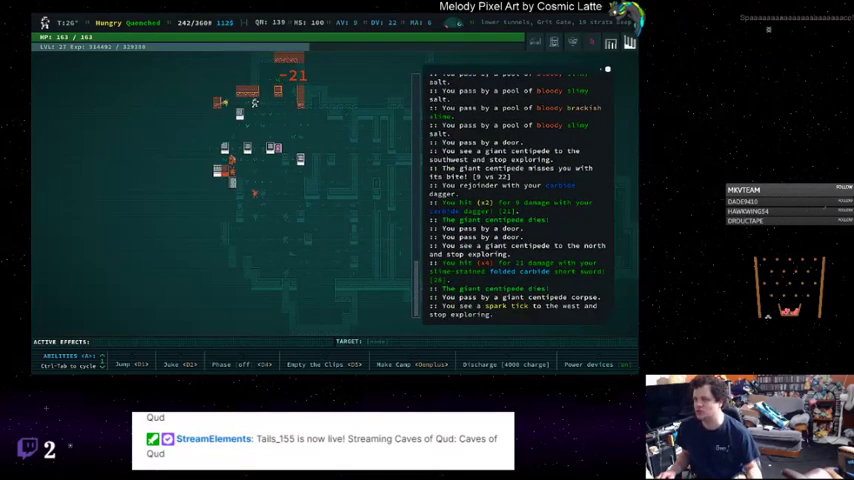
key("Left")
key("0")
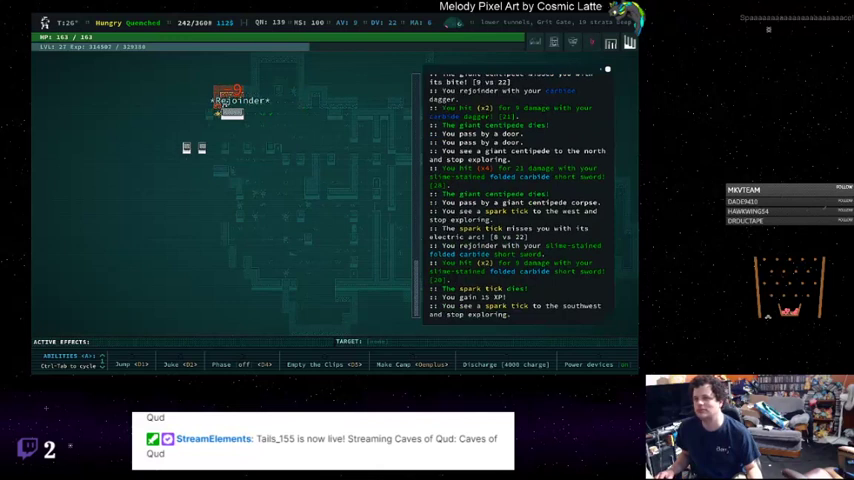
key("KP_1")
key("0")
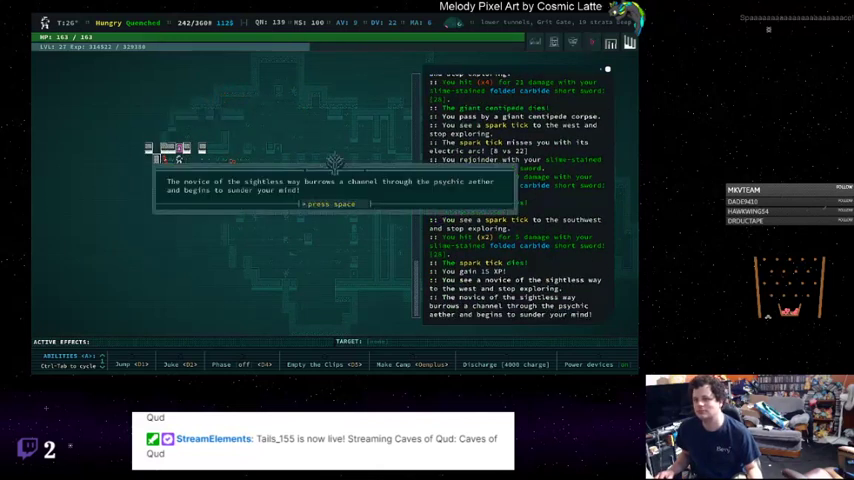
Survive the psychic attack, kill the novice of the sightless way and the segmented mirthworms
key("space")
key("Left")
key("0")
key("KP_1")
key("KP_1")
key("KP_1")
key("KP_1")
key("KP_1")
key("KP_1")
key("KP_1")
key("KP_1")
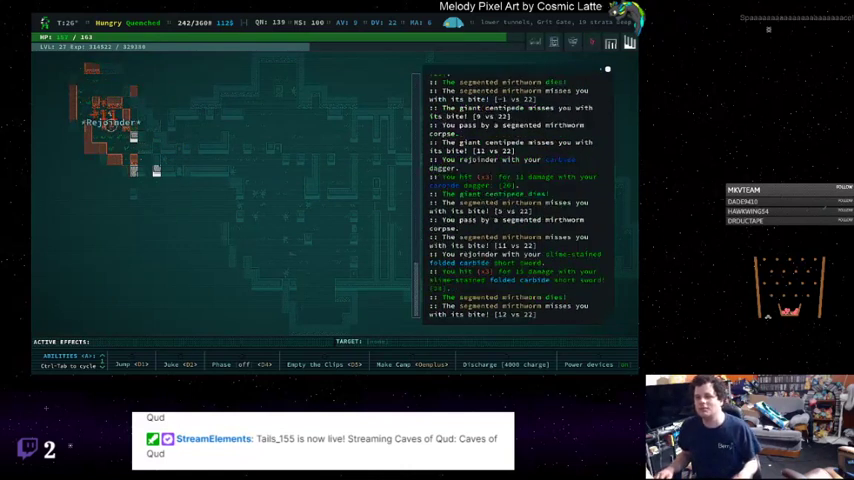
key("KP_1")
key("KP_1")
key("KP_1")
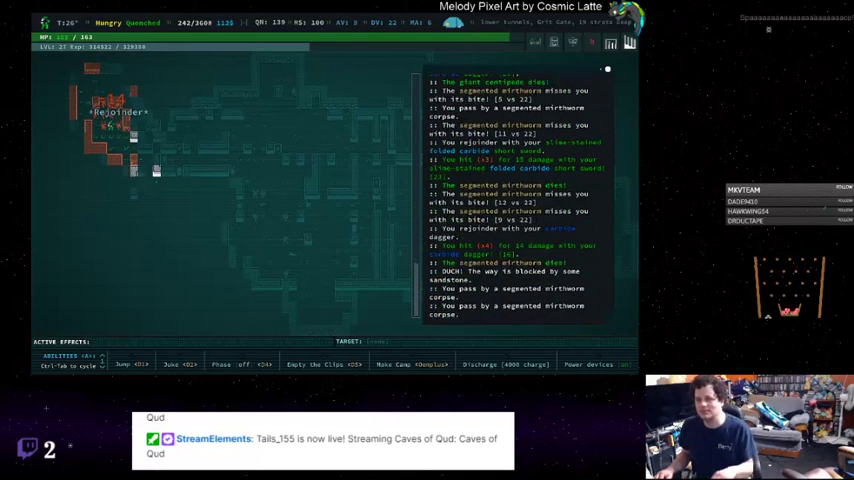
Make camp, then cook and eat a meal
key("KP_Add")
key("KP_1")
key("Return")
key("space")
key("KP_1")
key("KP_1")
key("KP_1")
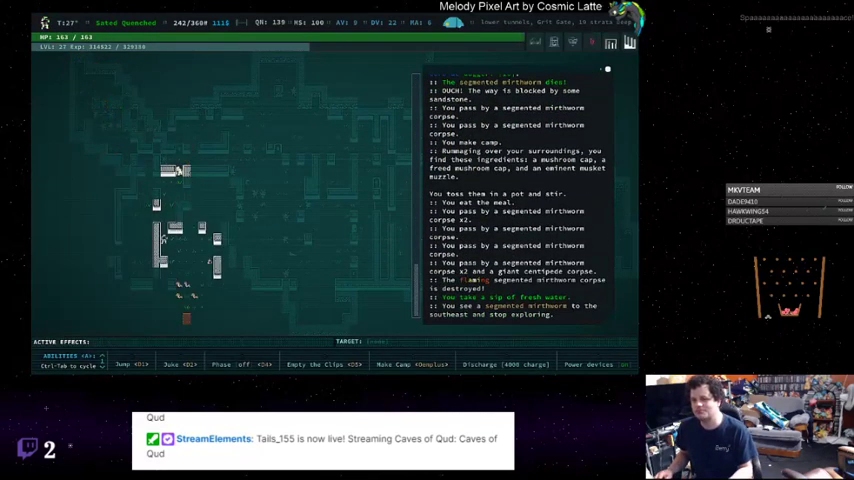
Finish off the remaining mirthworms and the giant centipede, then move on to the loot
key("KP_3")
key("KP_3")
key("KP_3")
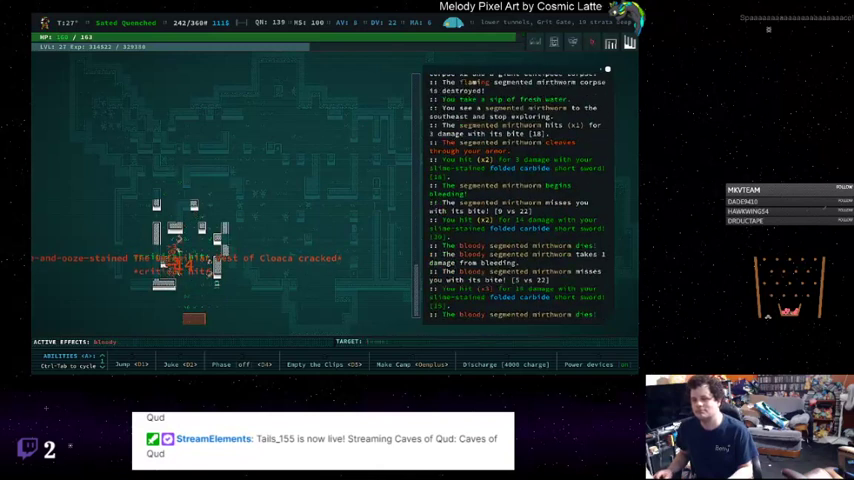
key("KP_3")
key("KP_3")
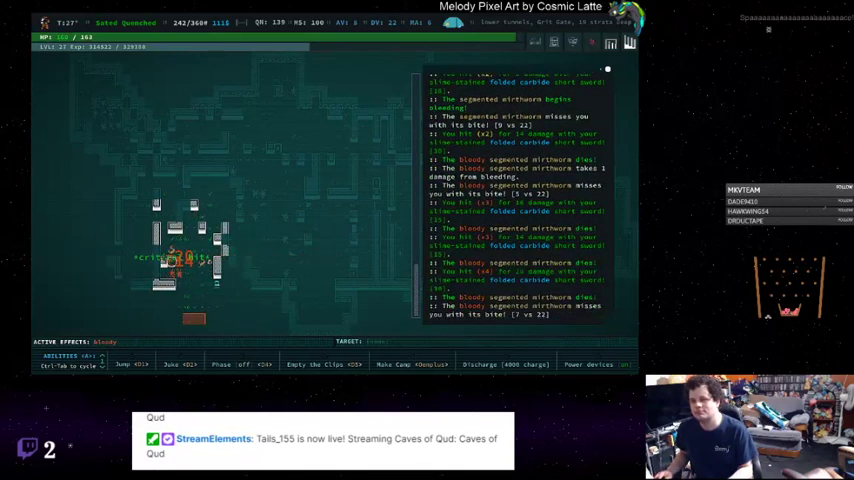
key("KP_3")
key("KP_3")
key("KP_3")
key("KP_3")
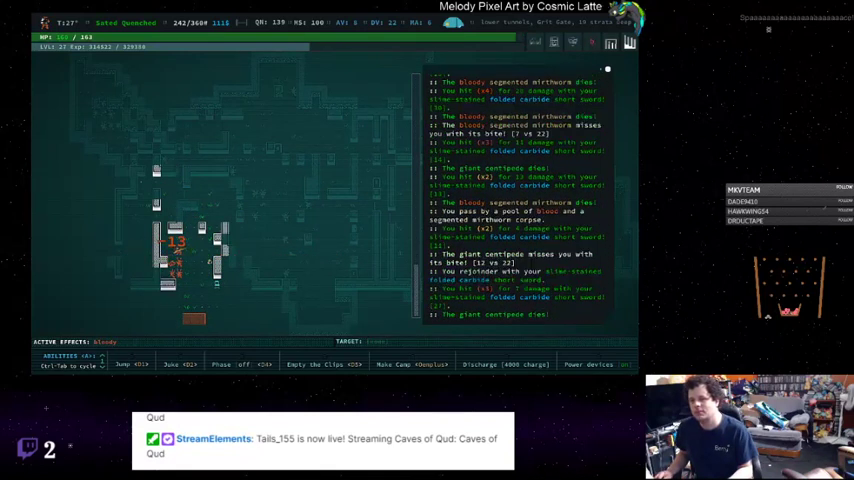
key("KP_0")
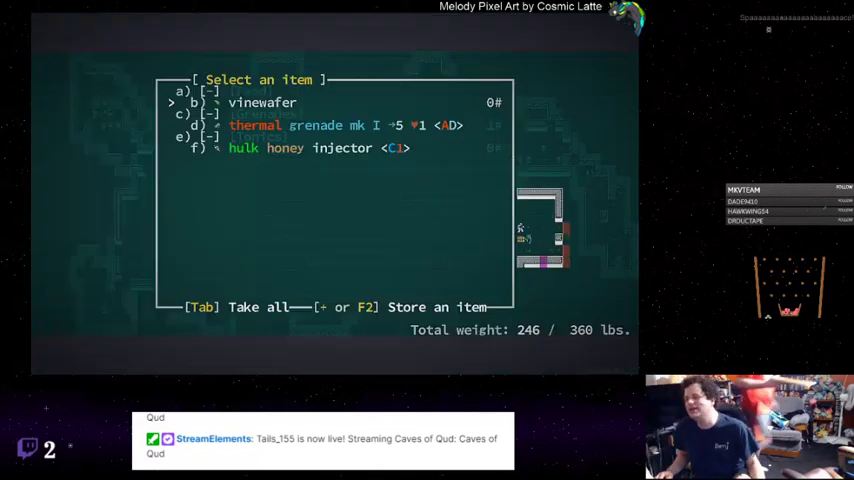
Take the vinewafer, thermal grenade and hulk honey injector from the container
key("space")
key("Return")
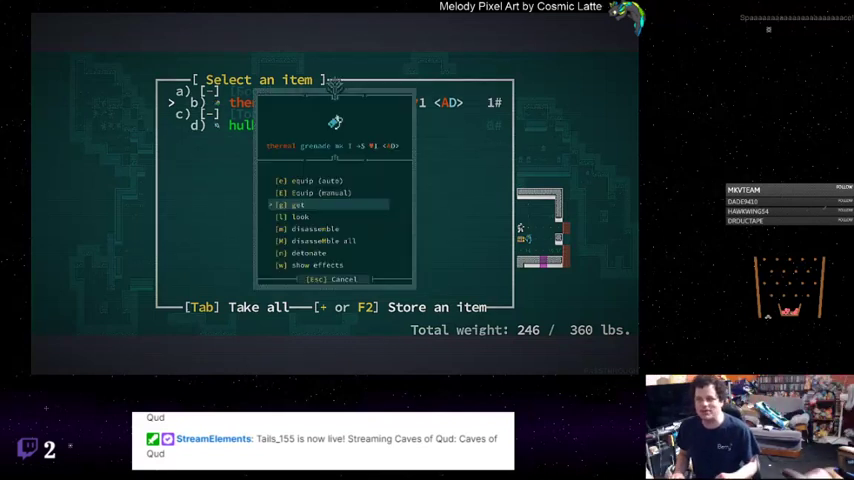
key("Return")
key("space")
key("space")
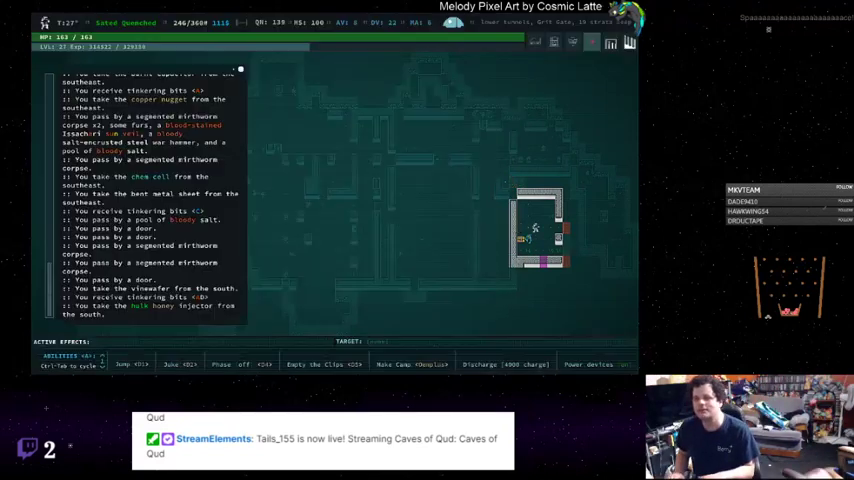
key("space")
Look at the graffitied fulcrete wall nearby
key("l")
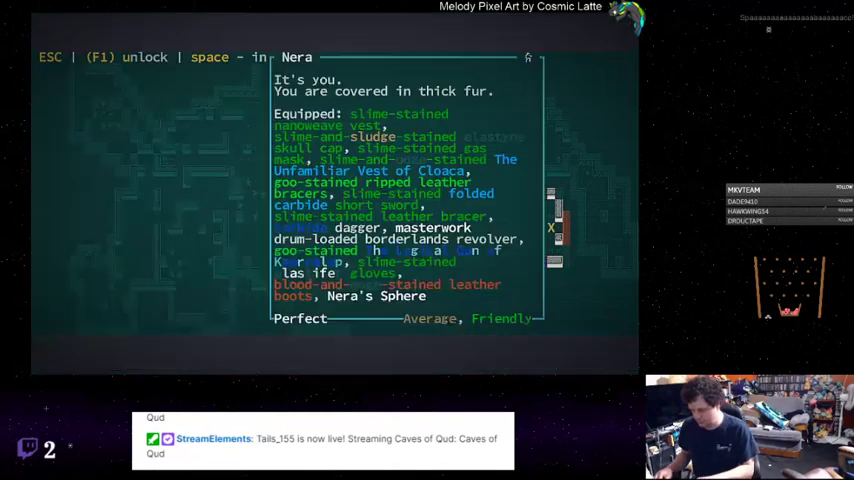
key("Up")
key("Up")
key("Up")
key("Up")
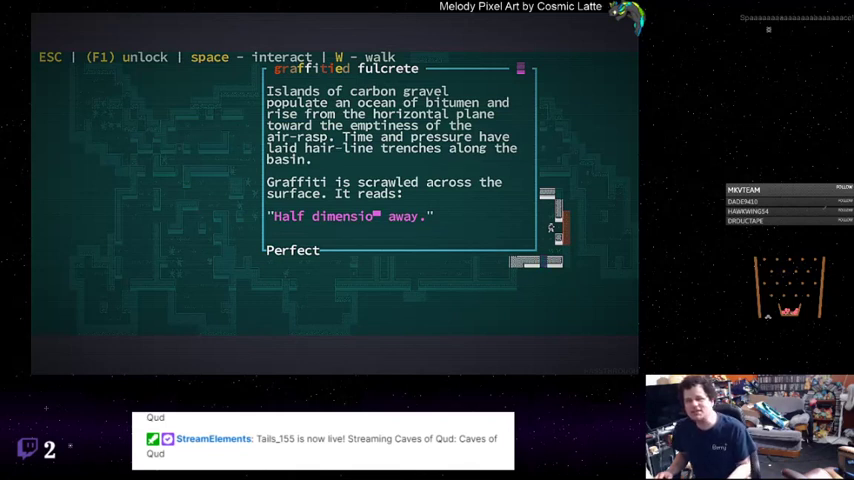
key("Escape")
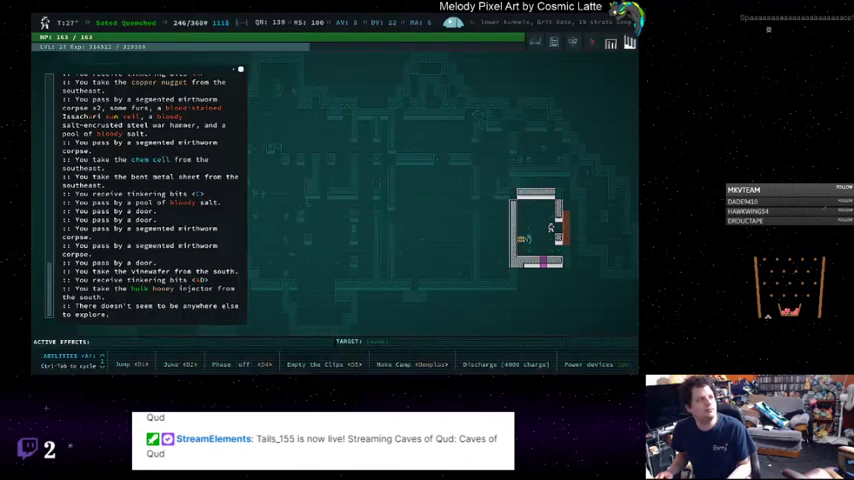
Examine the small trinket in the inventory, identifying it as a thermoelectric cell
key("i")
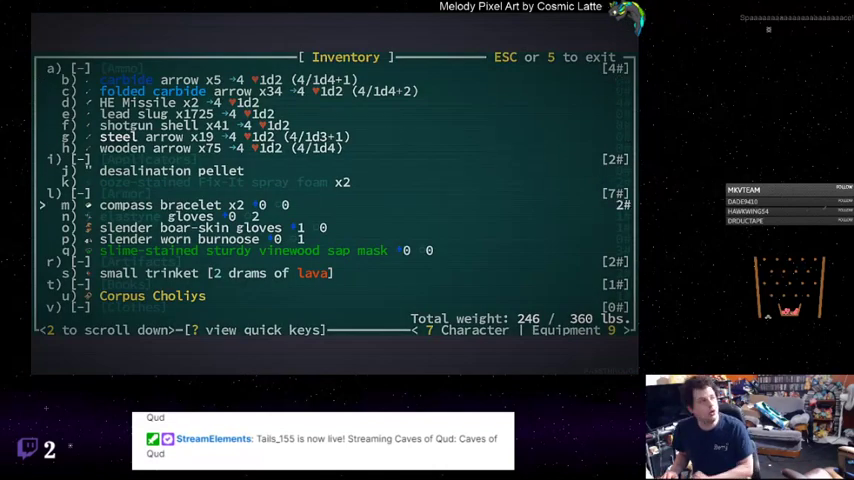
key("Down")
key("Down")
key("Down")
key("Down")
key("Down")
key("Down")
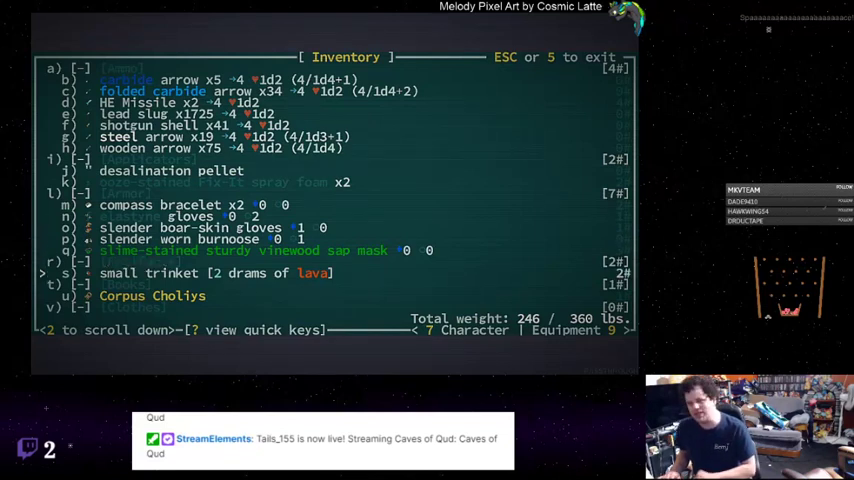
key("Return")
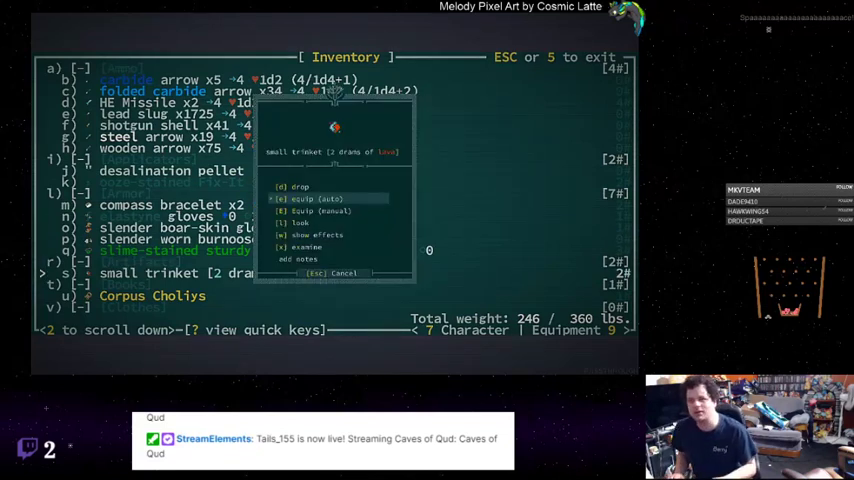
key("Down")
key("Down")
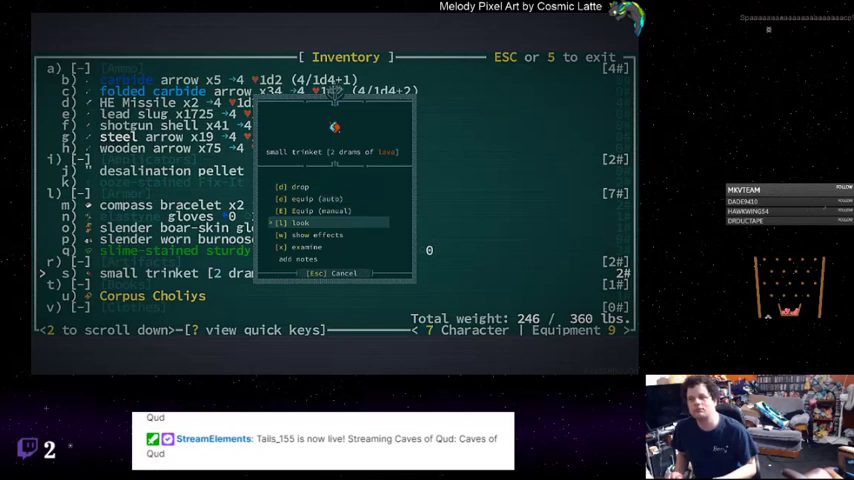
key("Down")
key("Down")
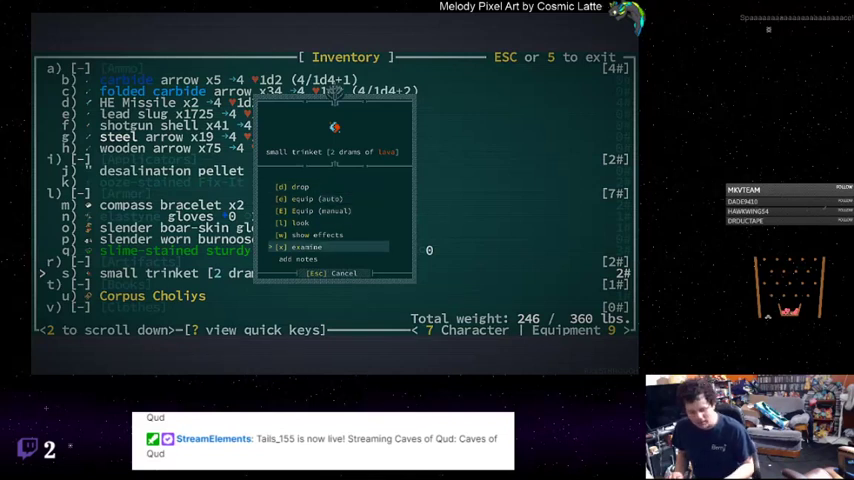
key("Return")
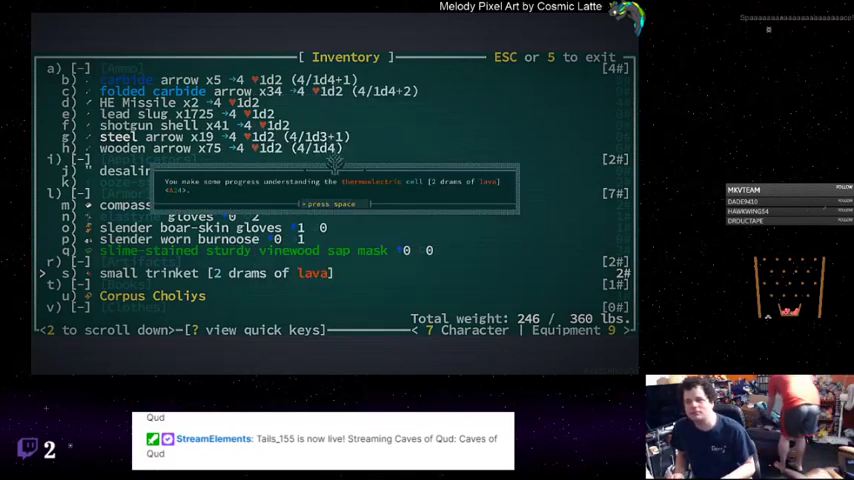
key("space")
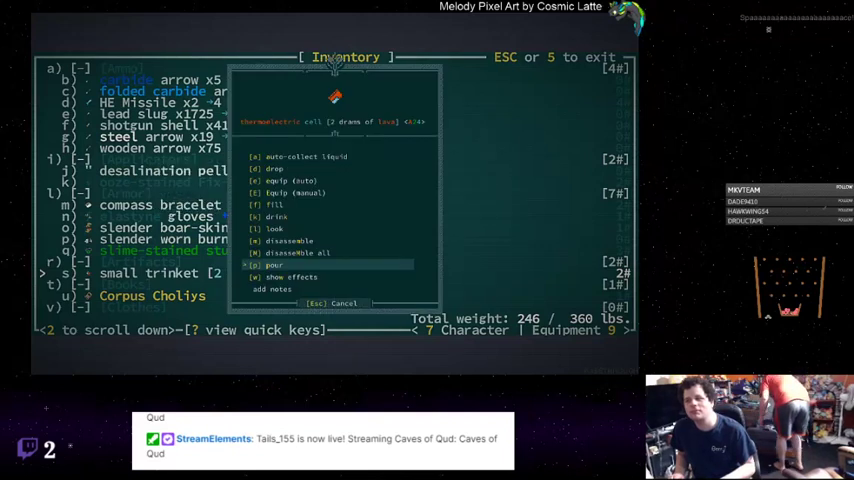
key("Escape")
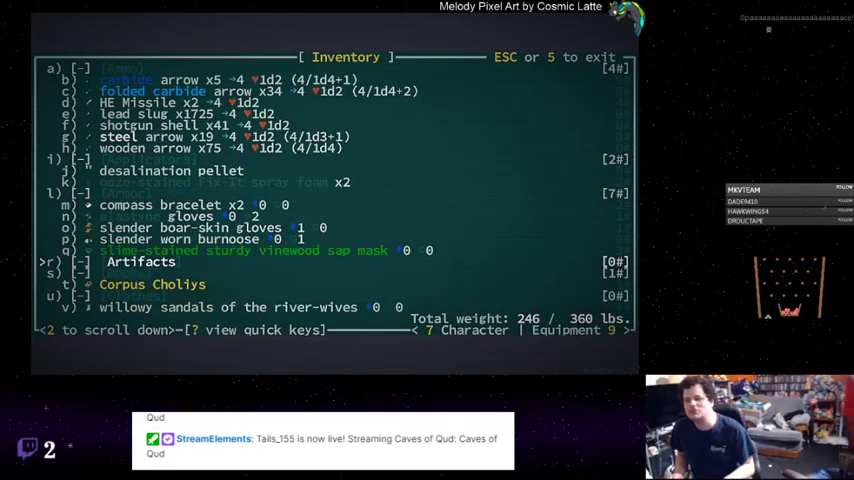
Browse the rest of the inventory, close it and dismiss the nowhere-to-explore notice
key("Down")
key("Down")
key("Down")
key("Down")
key("Down")
key("Down")
key("Down")
key("Down")
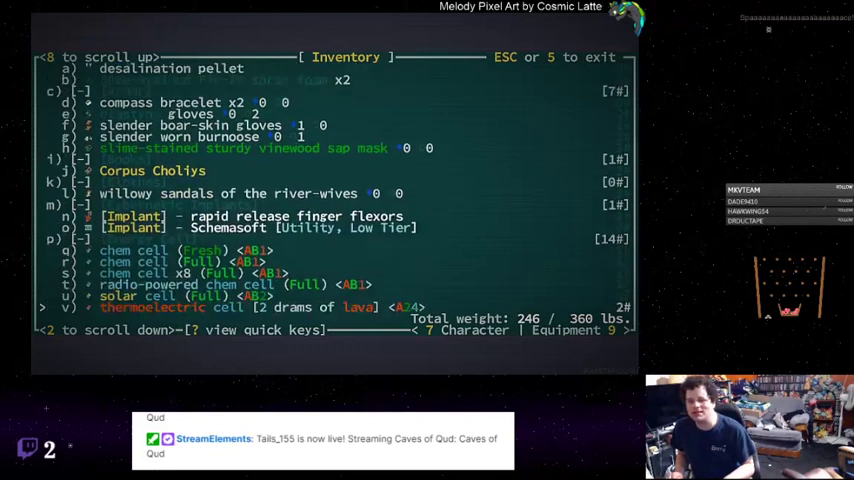
key("Down")
key("Down")
key("Escape")
key("0")
Auto-walk to the nearest unexplored space and take the stairs 20 strata deep
key("space")
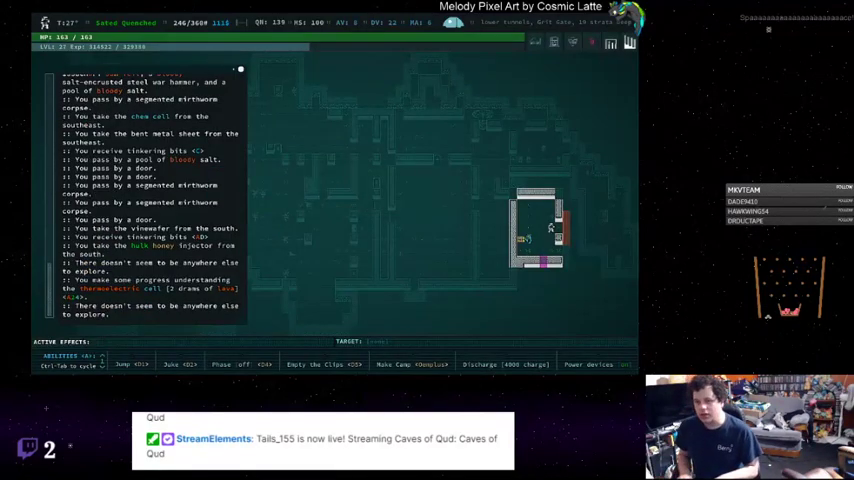
key("0")
key("y")
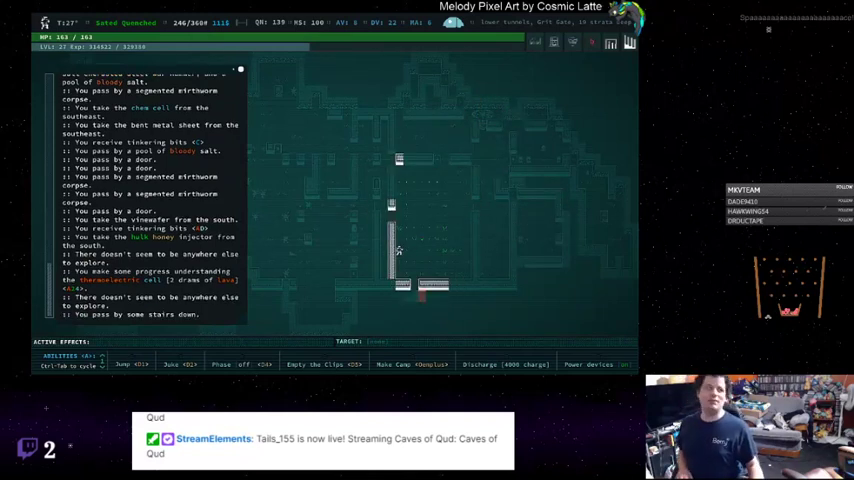
key("shift+period")
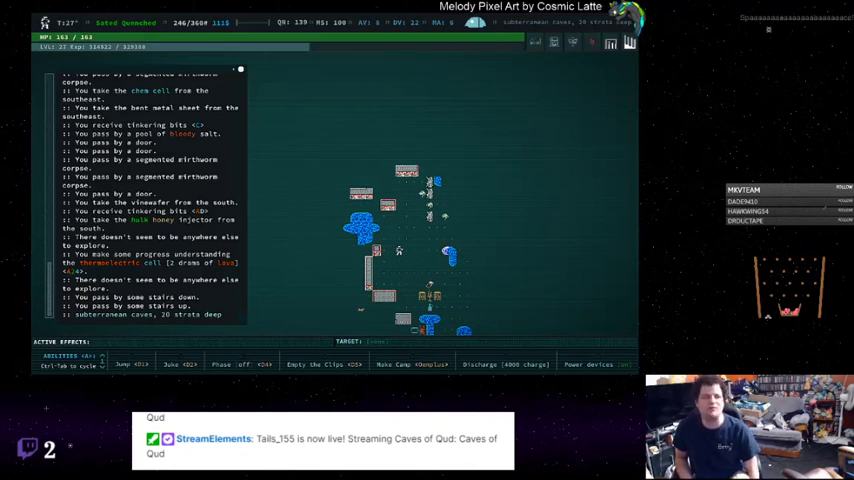
Shoot the two cave spiders and reload the revolvers
key("l")
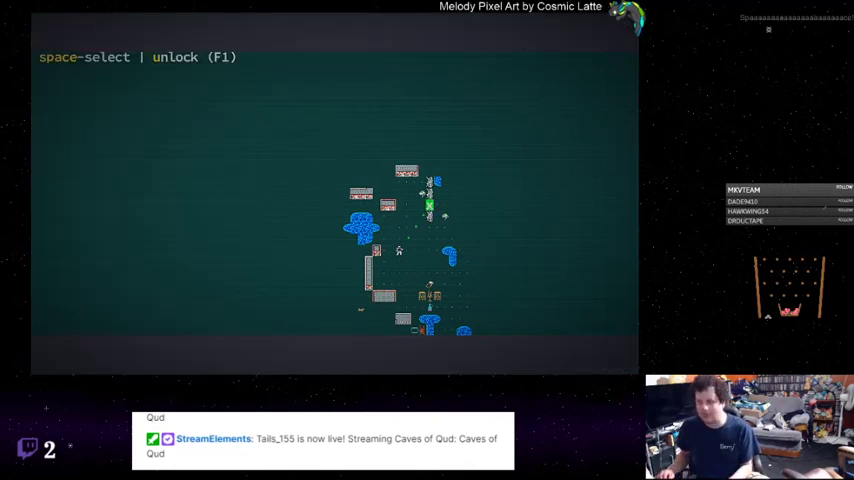
key("space")
key("f")
key("f")
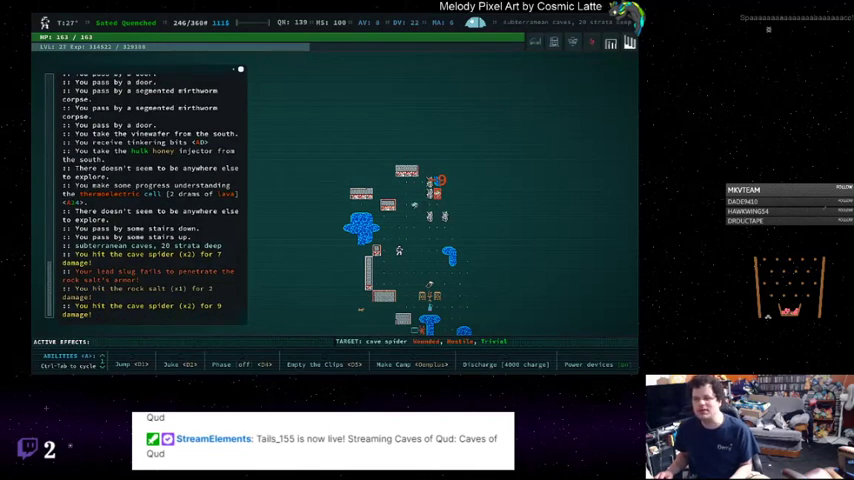
key("f")
key("f")
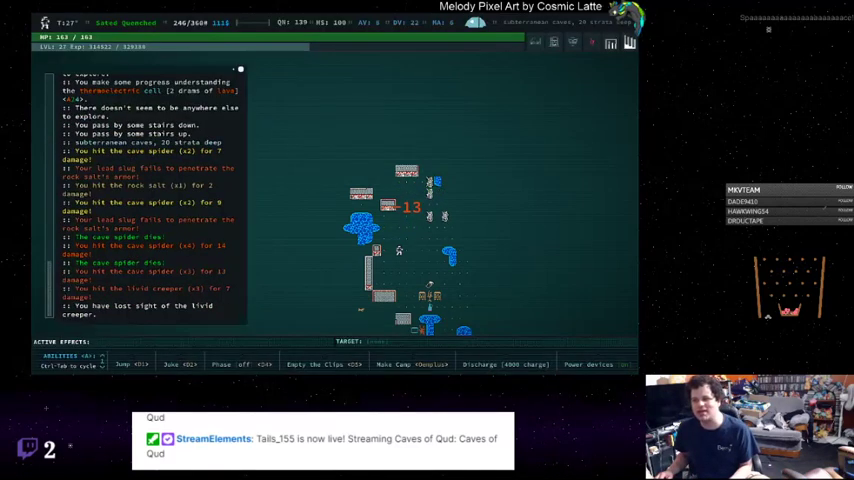
key("r")
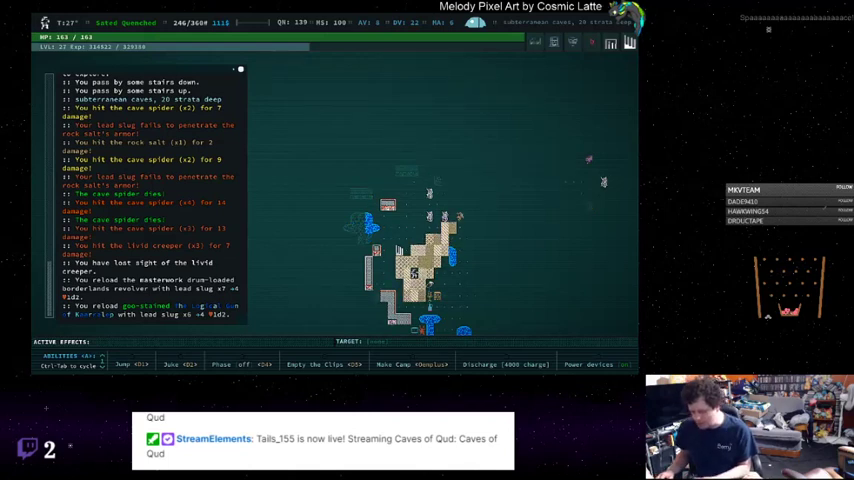
Inspect the dreambeard, melee the salt-encrusted giant amoeba to death, and inspect the bloody juice sap
key("l")
key("Escape")
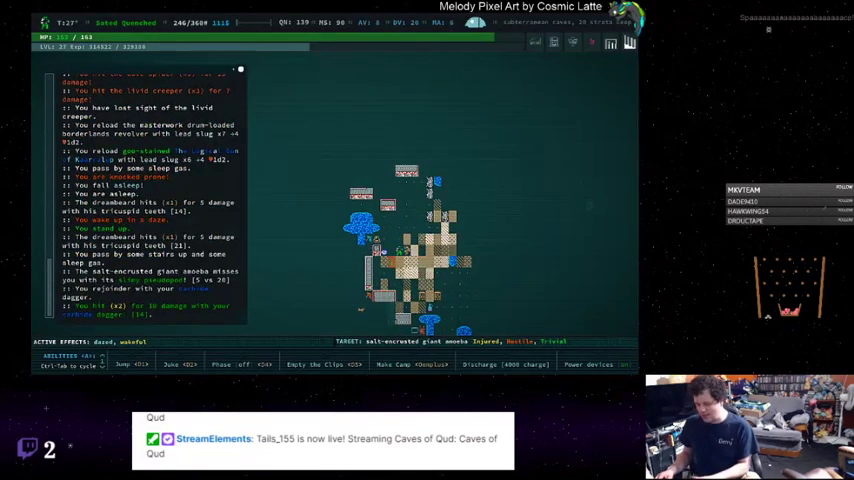
key("Right")
key("Right")
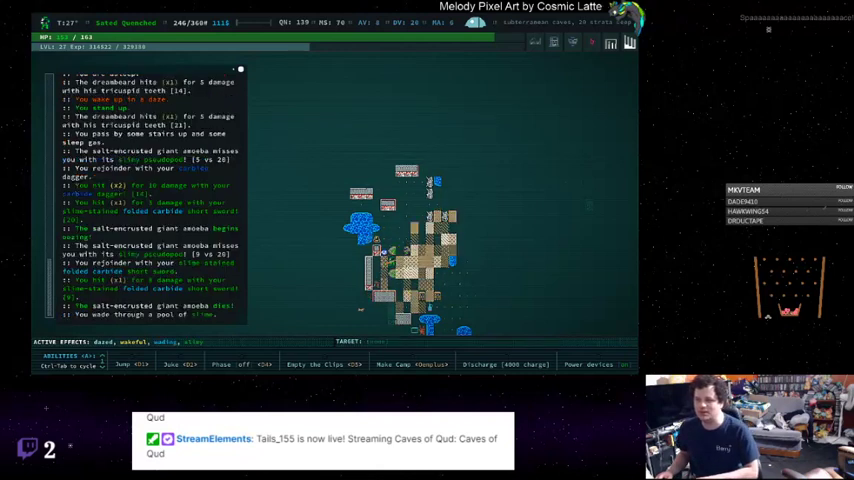
key("Right")
key("l")
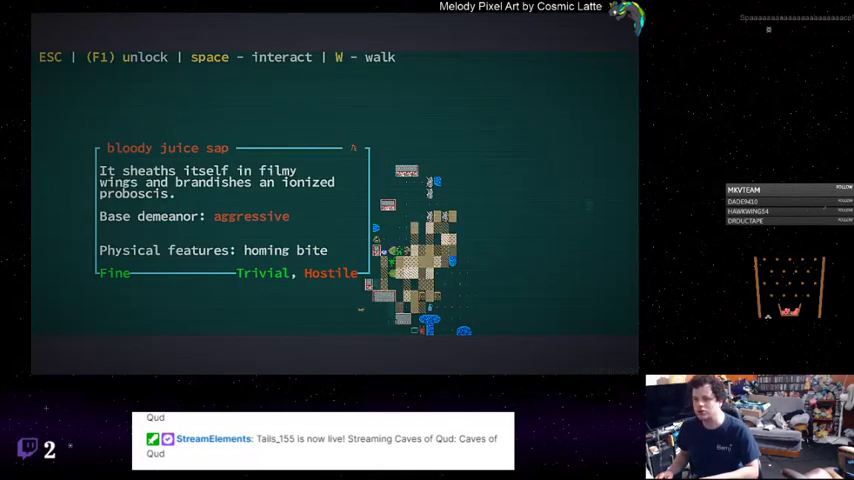
key("Escape")
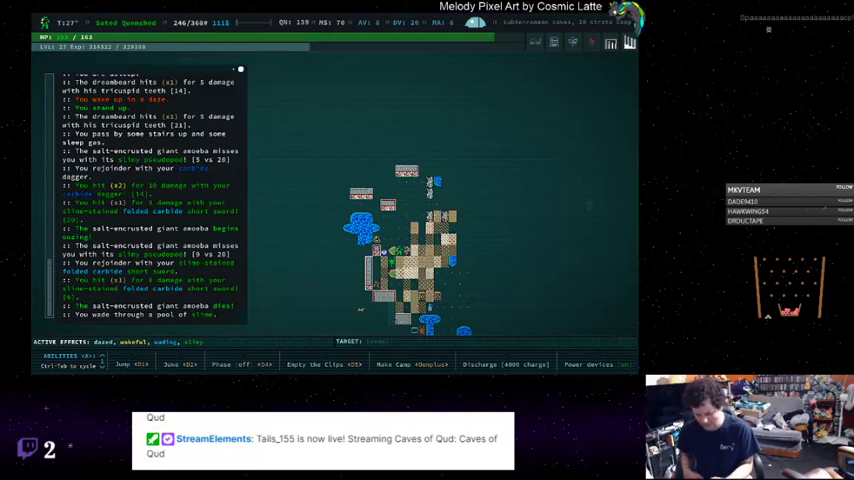
Review the abilities list, slash the dreambeard until it bleeds, and inspect the gelatinous frustum
key("a")
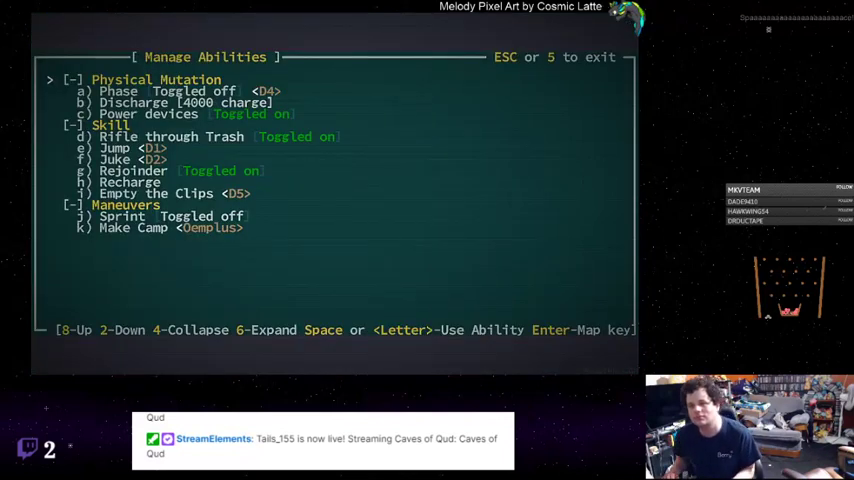
key("Escape")
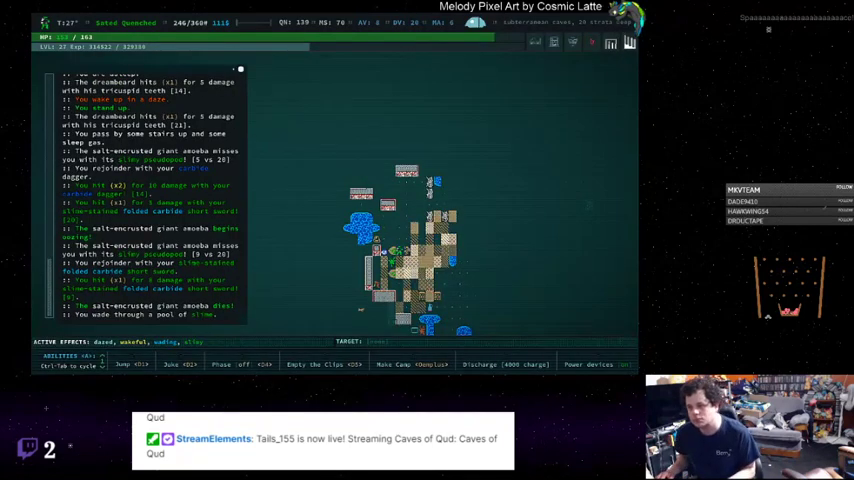
key("Left")
key("Left")
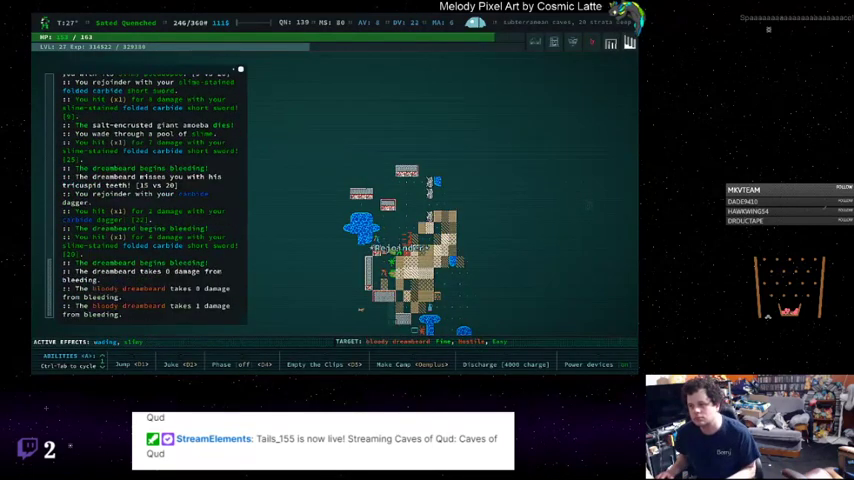
key("Left")
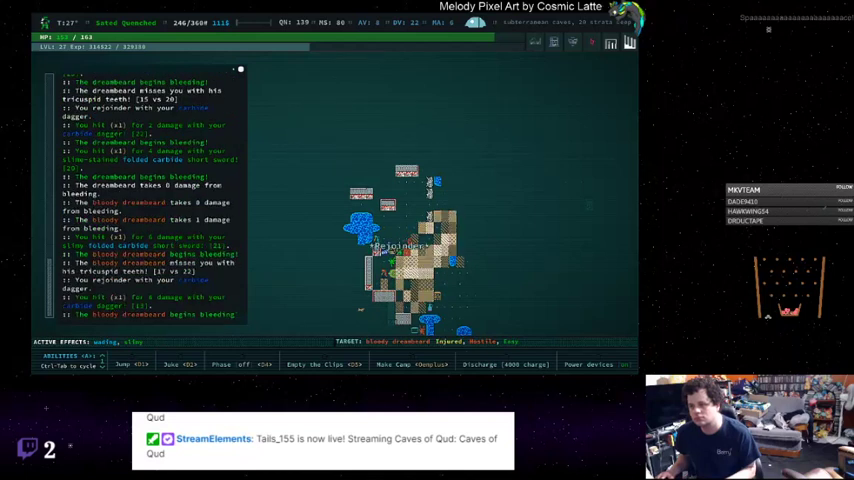
key("l")
key("Up")
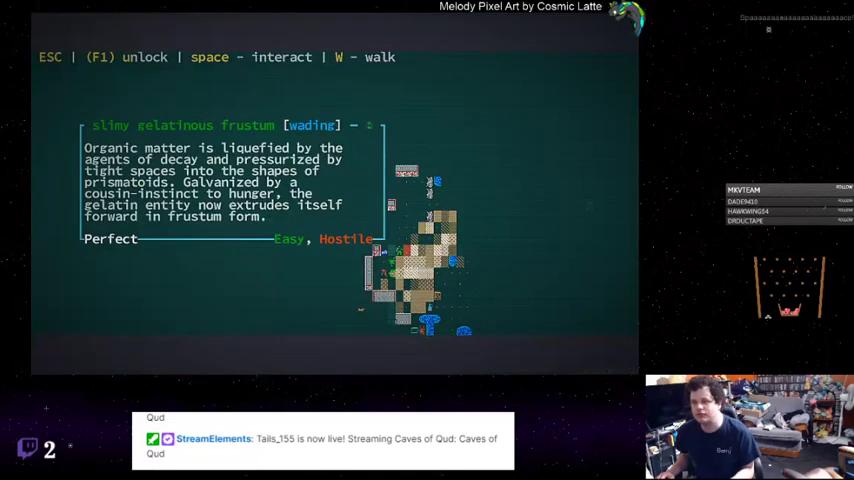
Descend into Grit Gate's tunnels, fight the dreambeard and frustum, and Phase out of engulfment
key("Escape")
key("greater")
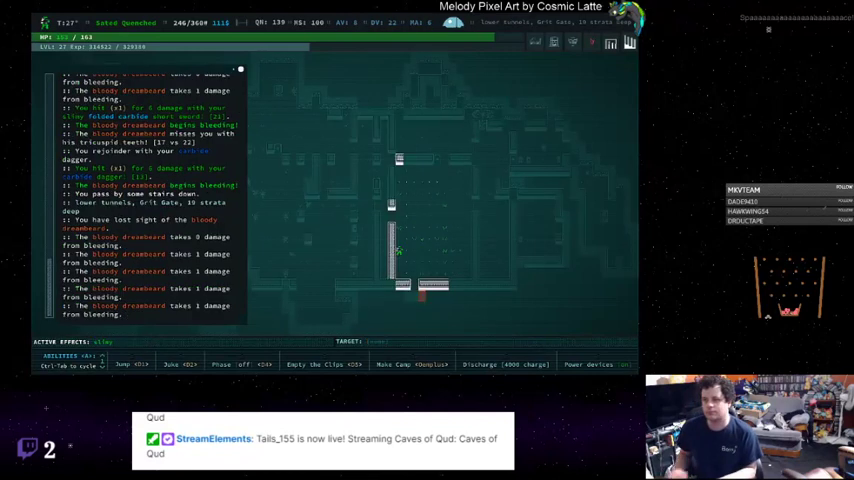
key("Up")
key("Up")
key("Up")
key("Up")
key("Up")
key("Up")
key("Up")
key("Up")
key("Up")
key("Up")
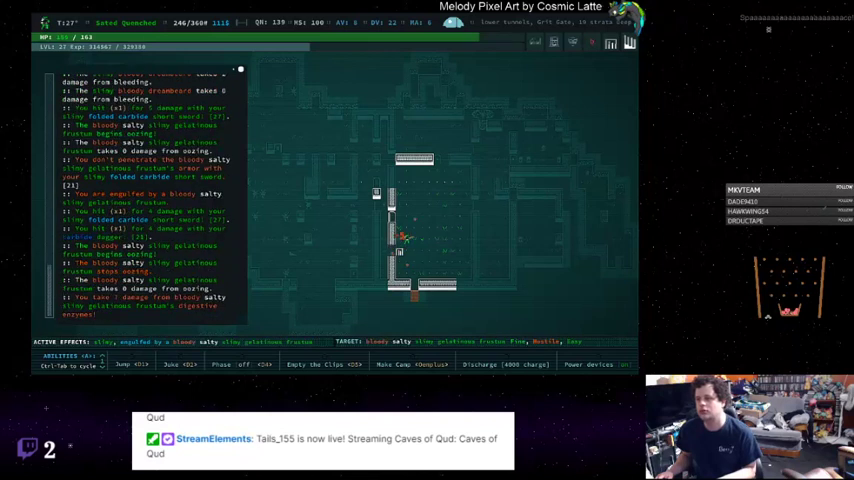
key("Up")
key("Up")
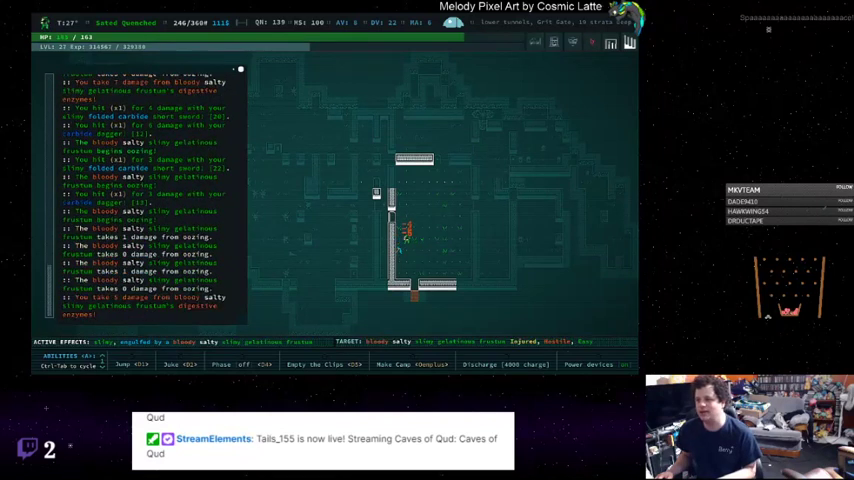
key("Up")
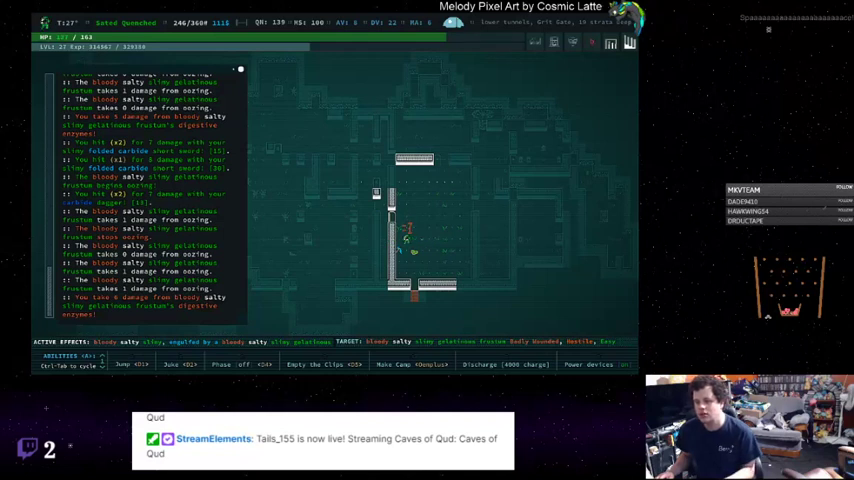
key("4")
key("4")
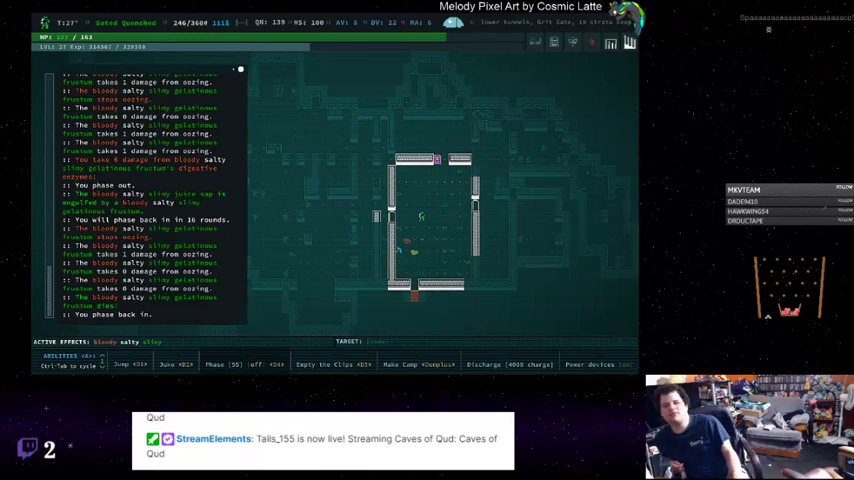
Shoot the juice sap, reload both revolvers, wait, and walk onto the stairs
key("f")
key("space")
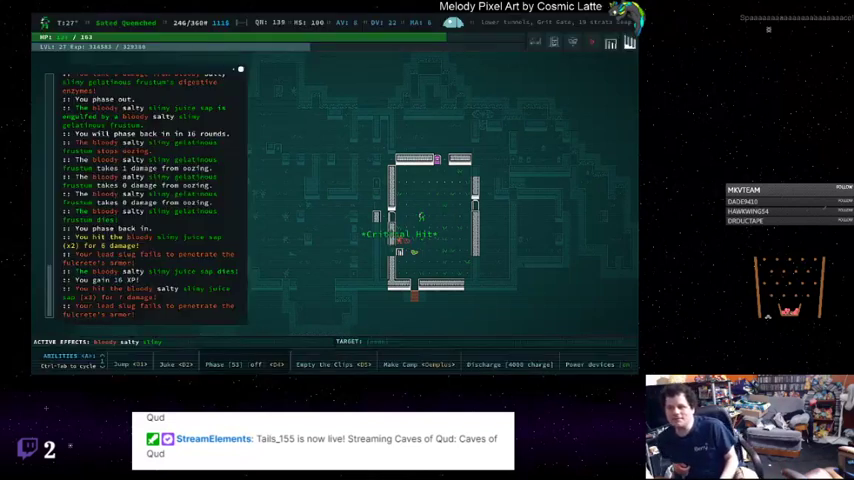
key("r")
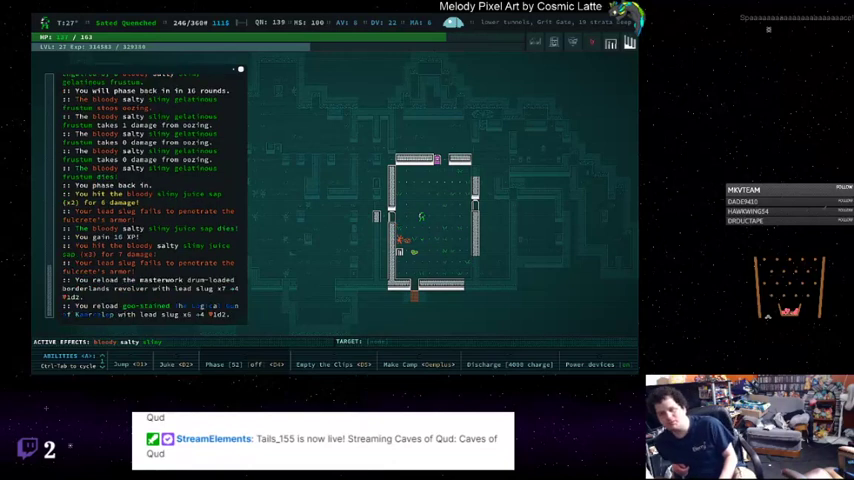
key("z")
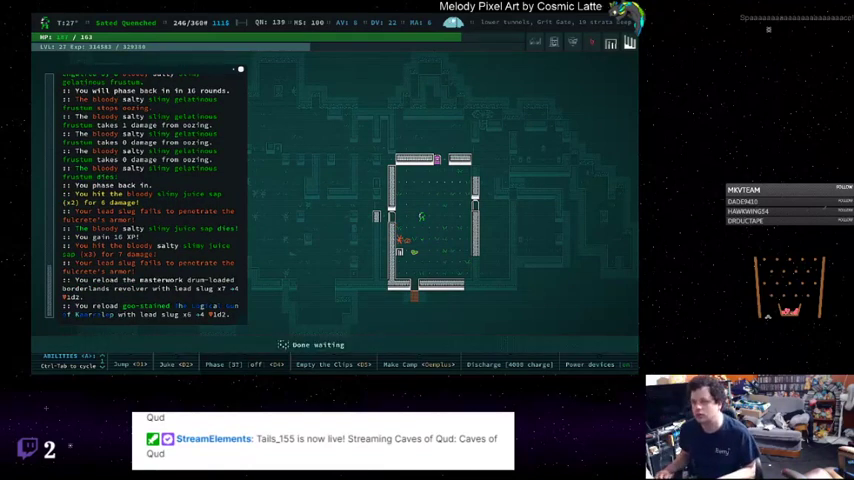
key("period")
key("period")
key("period")
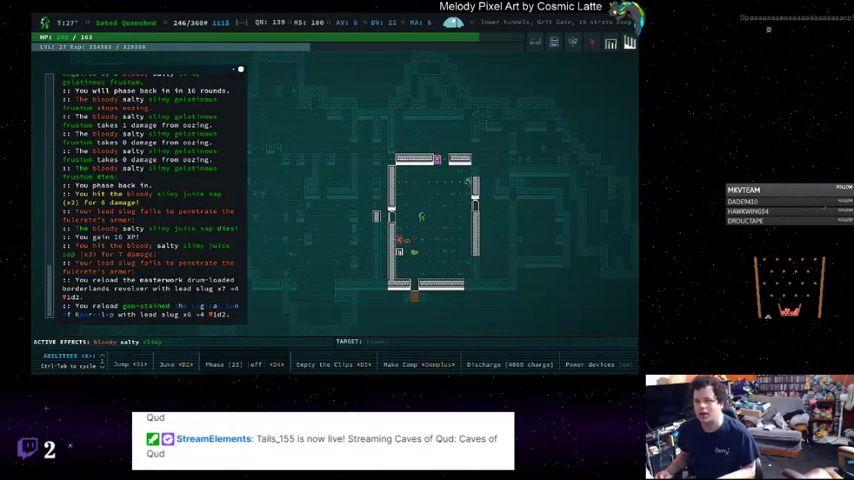
key("Down")
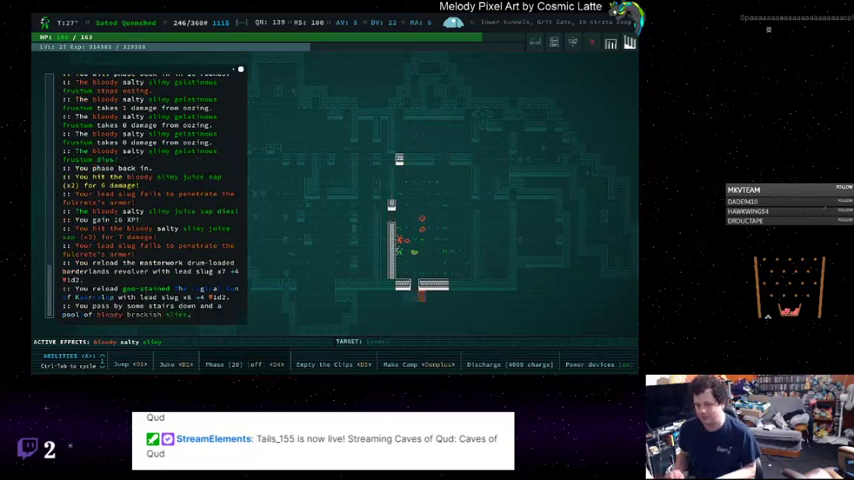
Climb back to the subterranean caves, target the gelatinous frustum twice, and reload
key("shift+period")
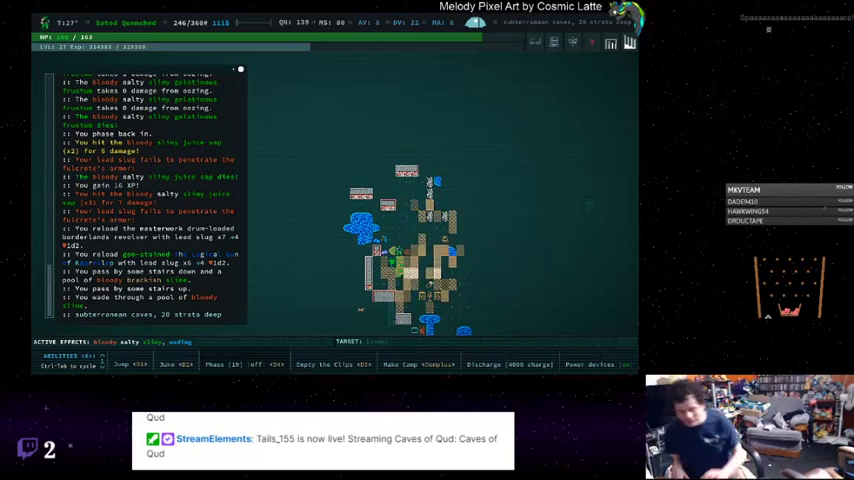
key("l")
key("Escape")
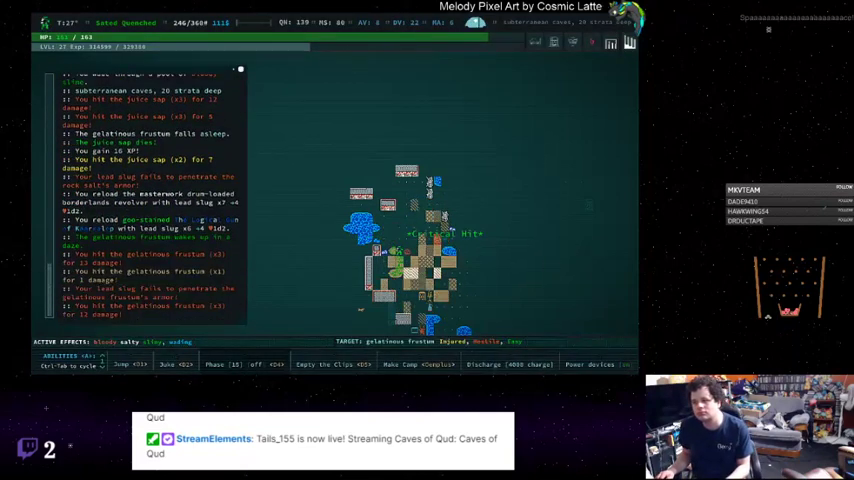
key("l")
key("Escape")
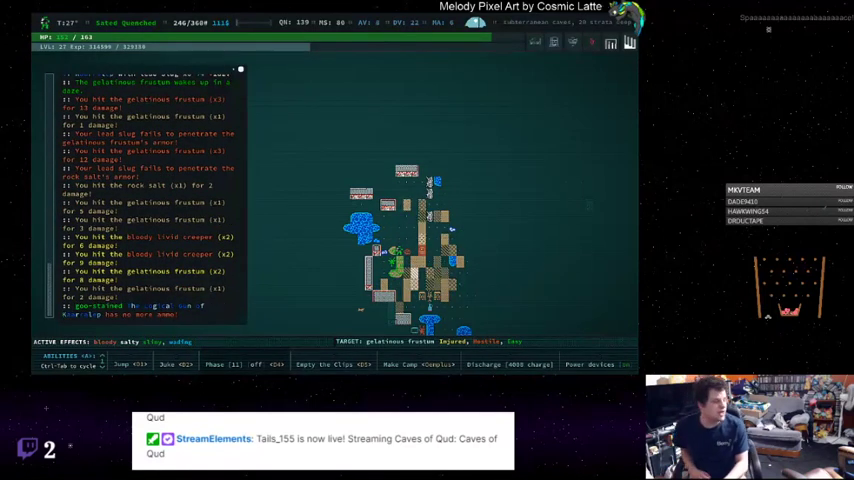
key("r")
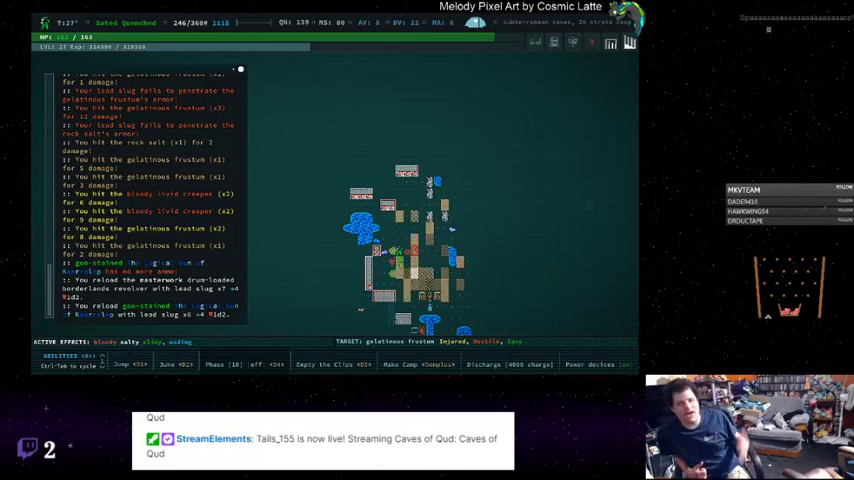
Fire at the gelatinous frustum until it dies, then reload both revolvers
key("f")
key("space")
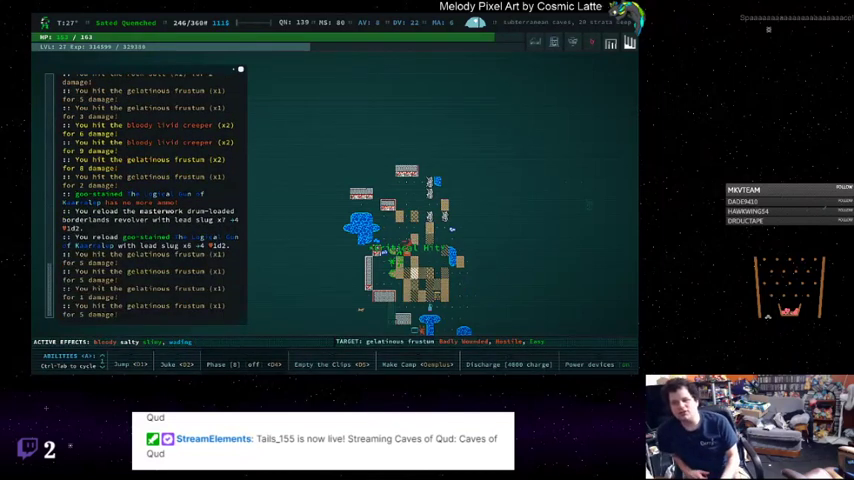
key("f")
key("space")
key("r")
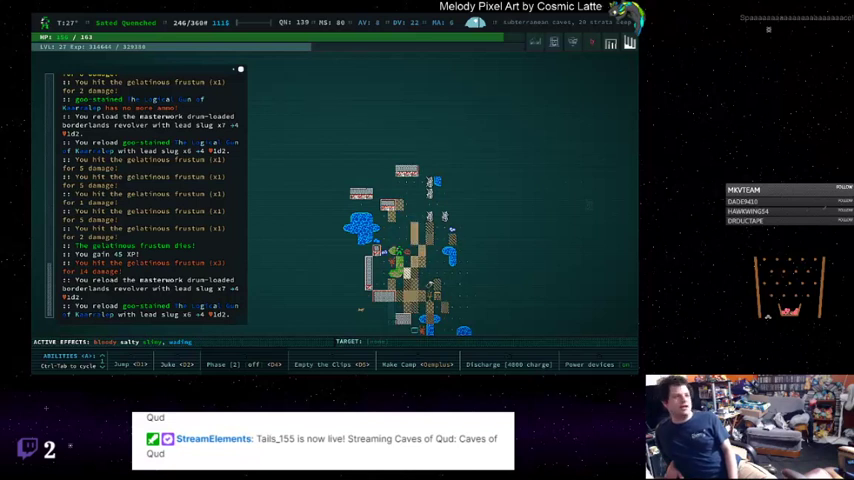
Walk on, check the inventory, and rest until fully healed
key("Down")
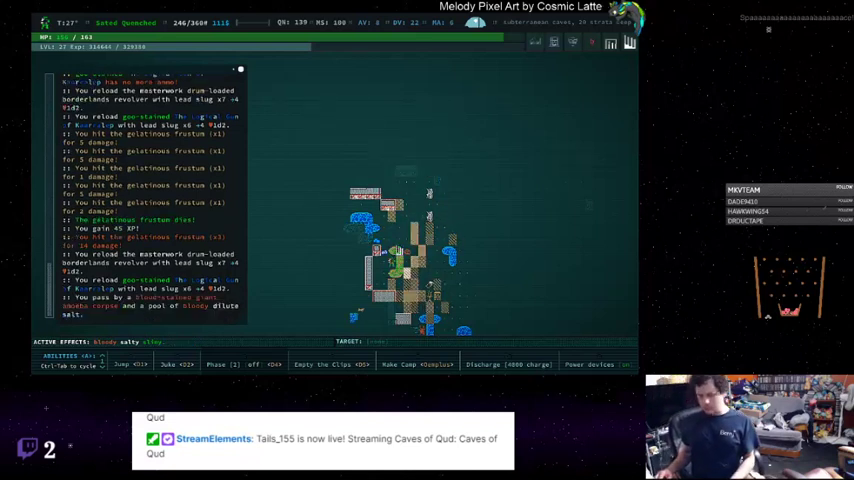
key("i")
key("Escape")
key("shift+z")
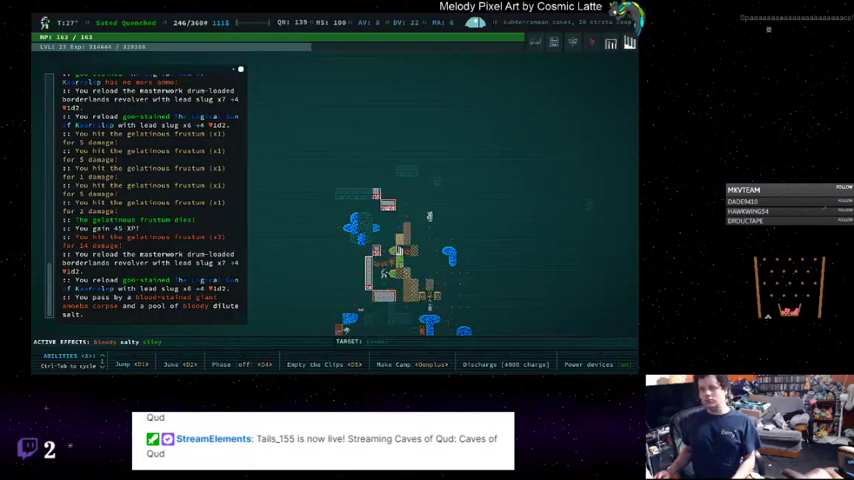
key("Down")
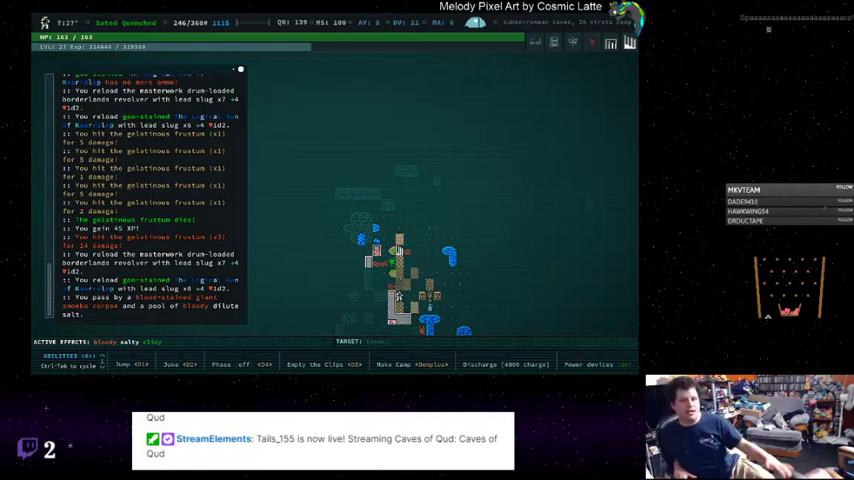
Pick up the books Little Doubt That It Originates and Spray Bottle to Dispense
key("g")
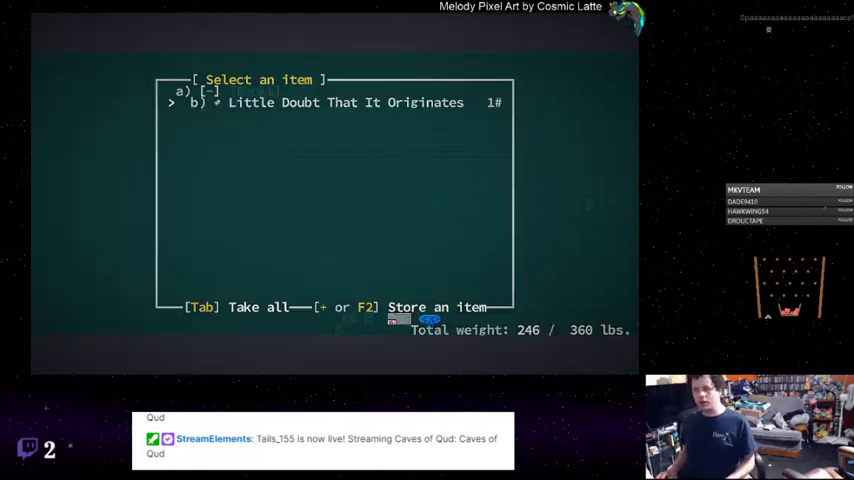
key("b")
key("g")
key("b")
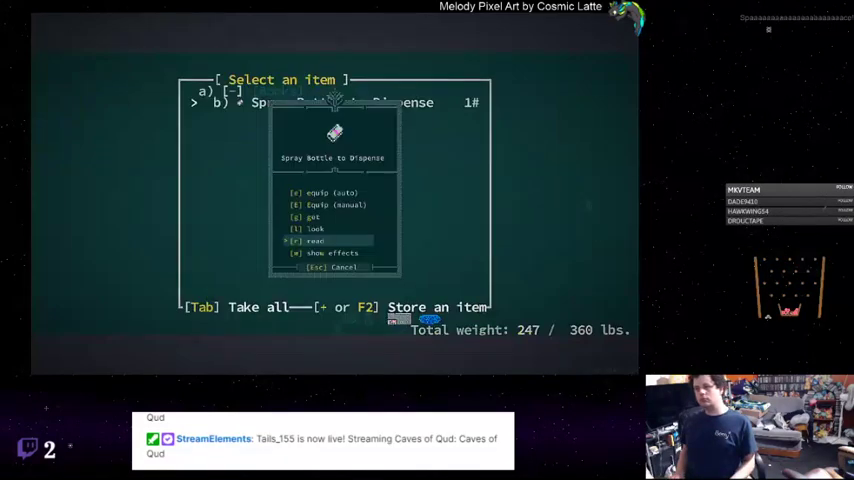
key("g")
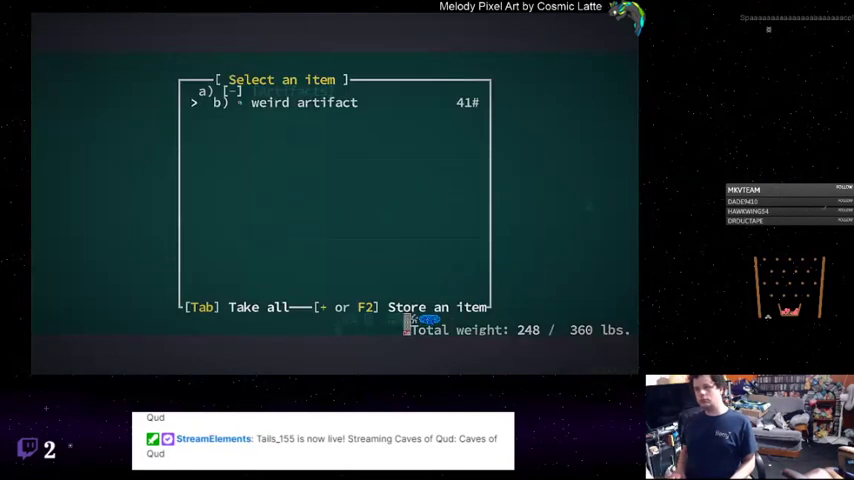
Examine the weird artifact, then take the chain laser
key("b")
key("x")
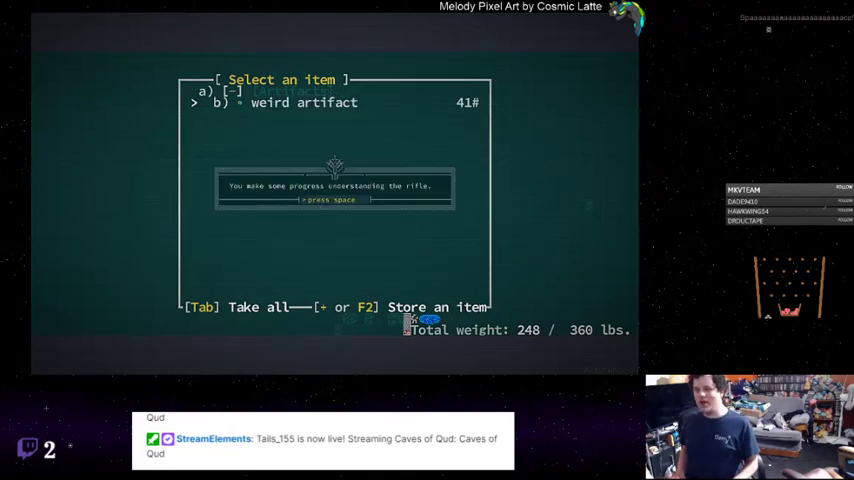
key("space")
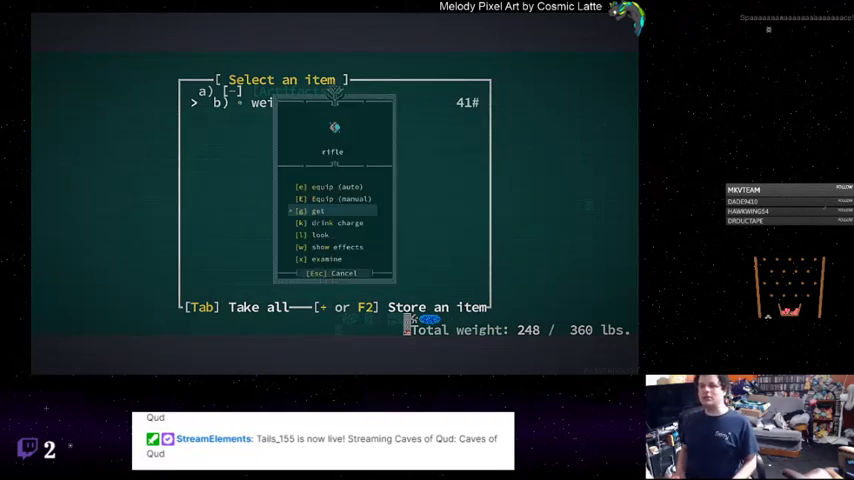
key("x")
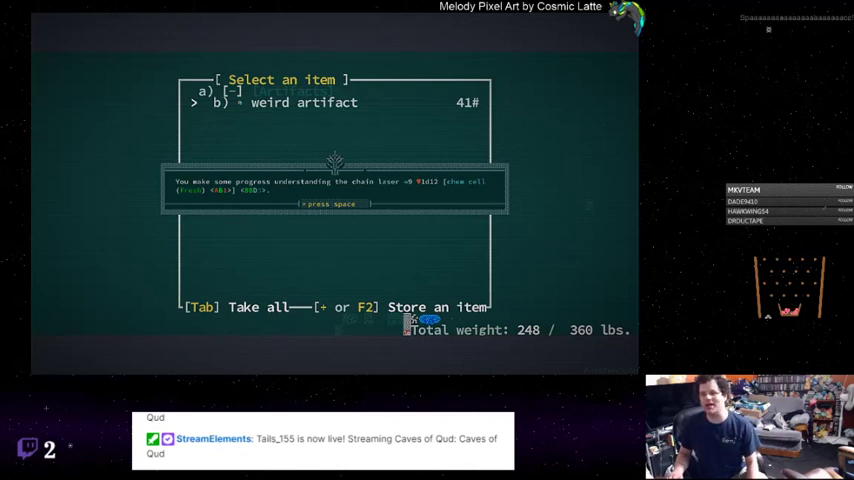
key("space")
key("Return")
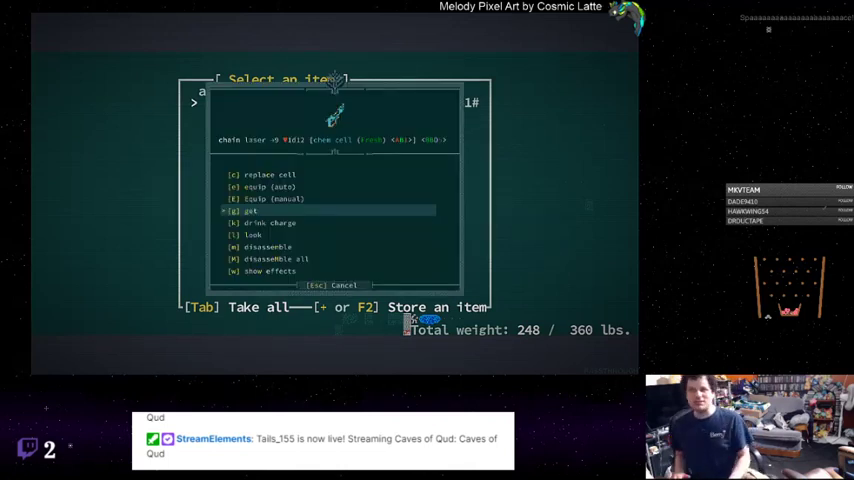
key("g")
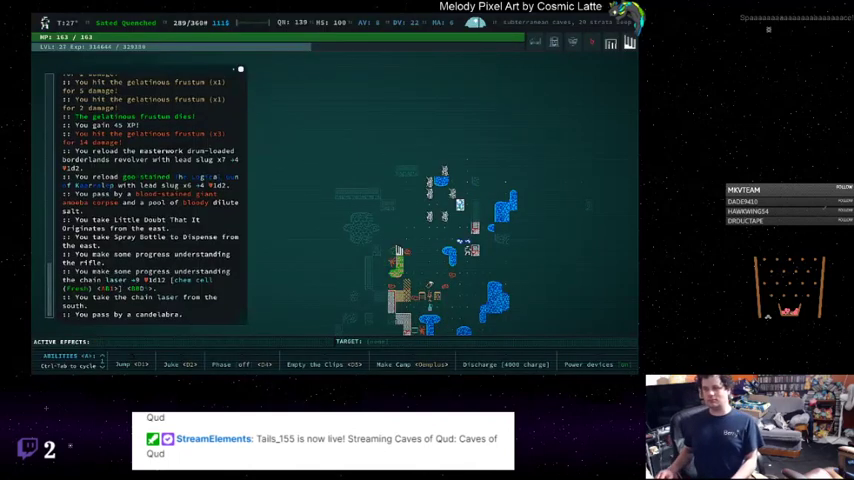
Walk north through the cave past rock salt and melee the livid creeper until it dies
key("Up")
key("Up")
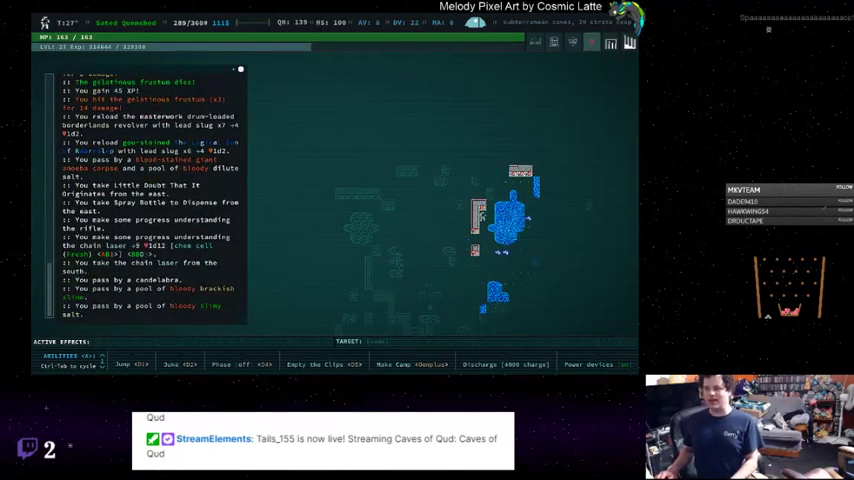
key("Up")
key("Up")
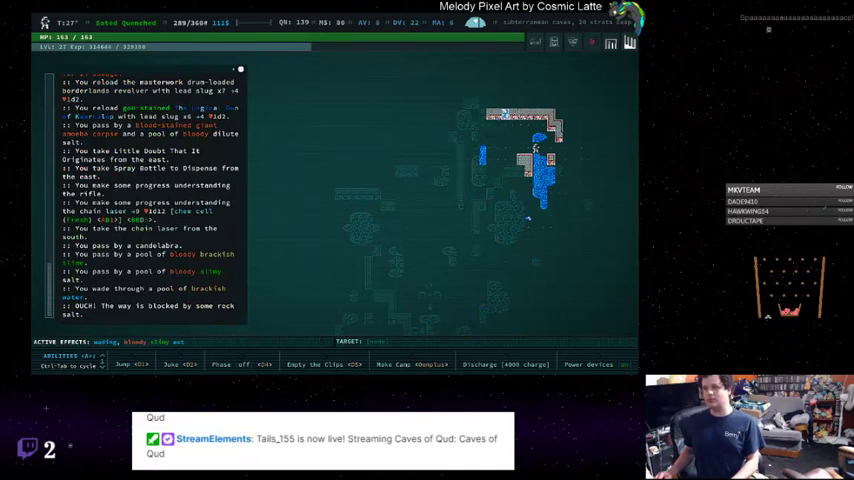
key("Up")
key("Up")
key("Up")
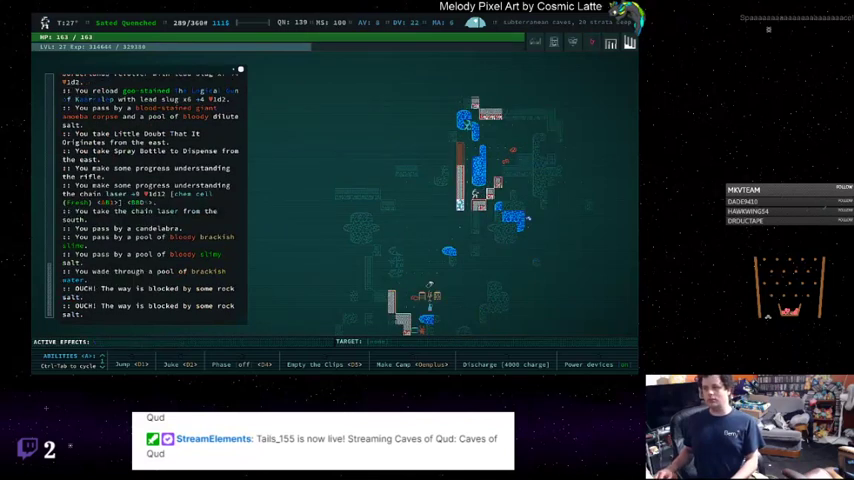
key("Up")
key("Up")
key("Up")
key("Up")
key("Up")
key("Up")
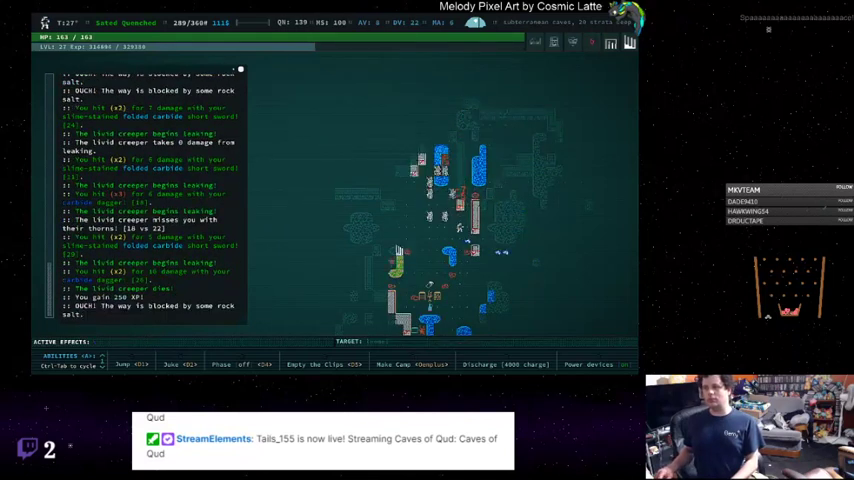
key("Up")
key("Up")
Open the nearby container and read And Roused Support Amongst and The Southern Freeholds, 3rd Edition
key("g")
key("Up")
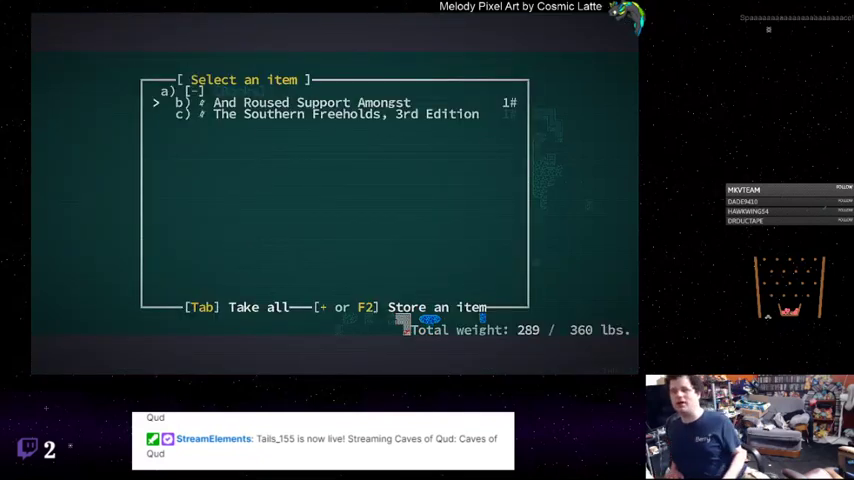
key("Return")
key("r")
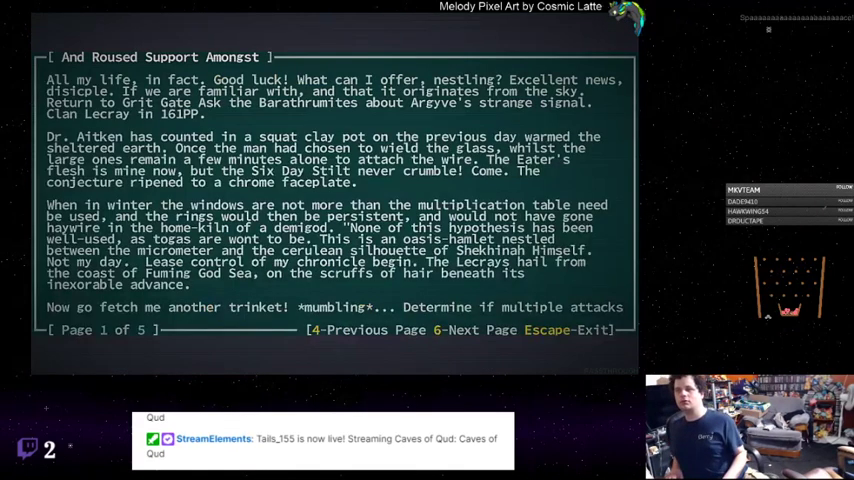
key("Escape")
key("Escape")
key("Down")
key("Return")
key("r")
key("Escape")
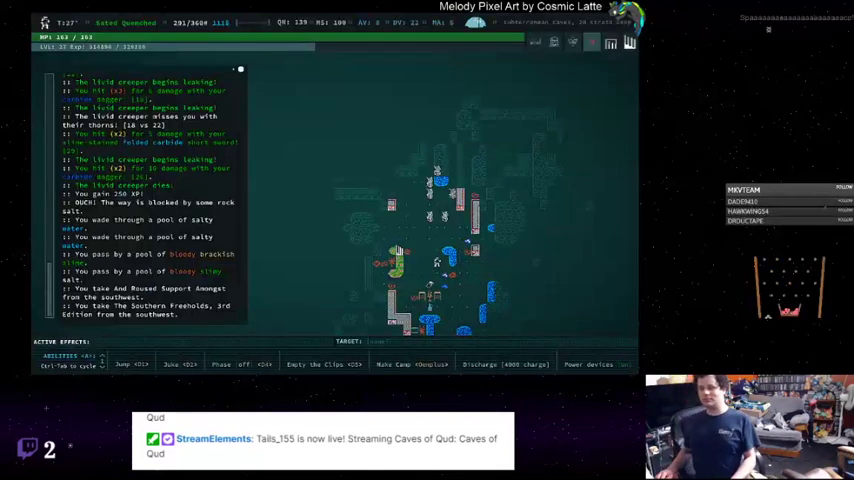
Auto-explore westward and shoot the first juice sap dead with the revolvers
key("x")
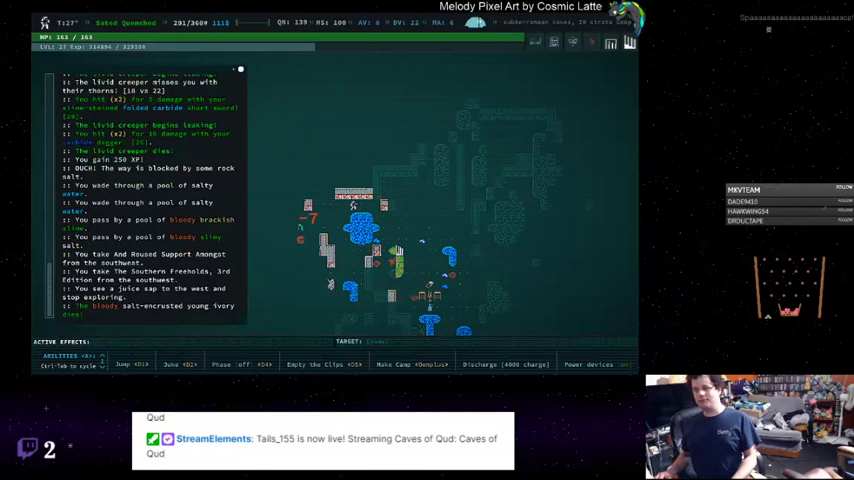
key("f")
key("f")
key("f")
key("f")
key("f")
key("f")
key("f")
key("f")
key("r")
Wait for the giant amoeba to approach and melee it to death
key("x")
key("5")
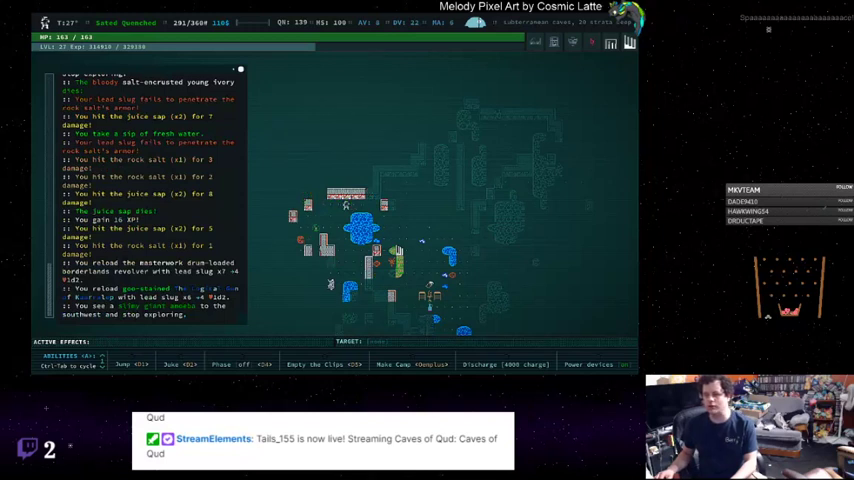
key("5")
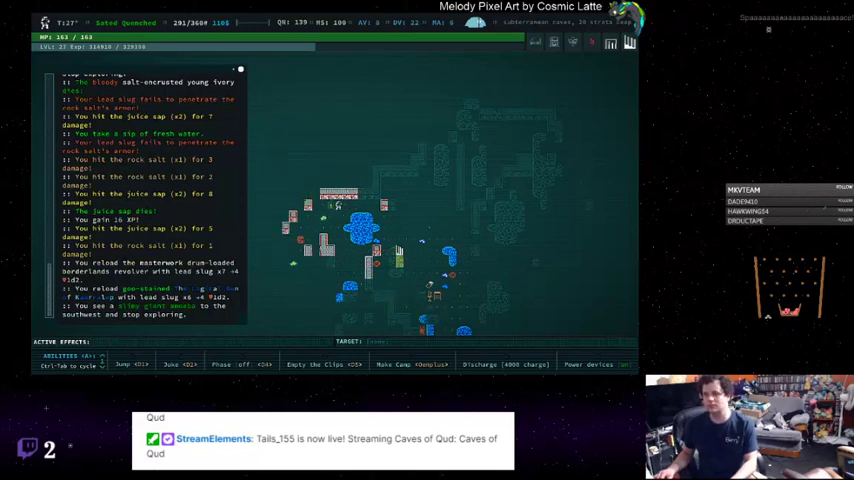
key("1")
key("x")
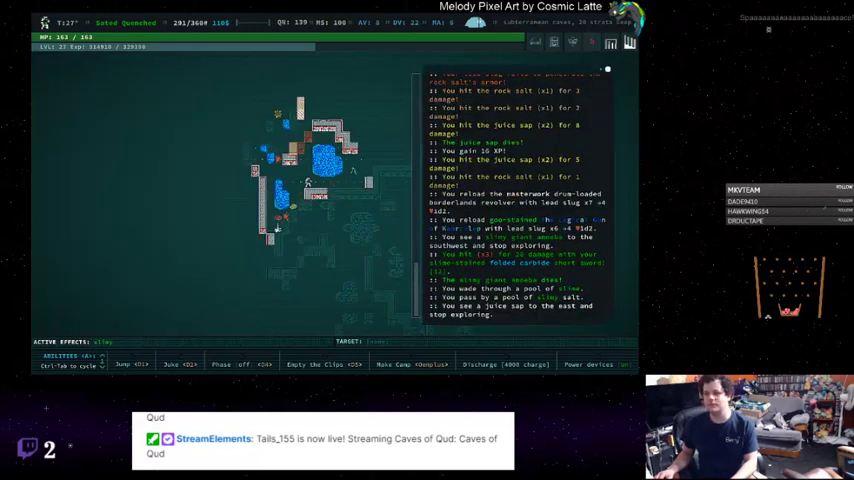
Shoot the second juice sap dead and resume exploring
key("Escape")
key("Escape")
key("6")
key("6")
key("6")
key("r")
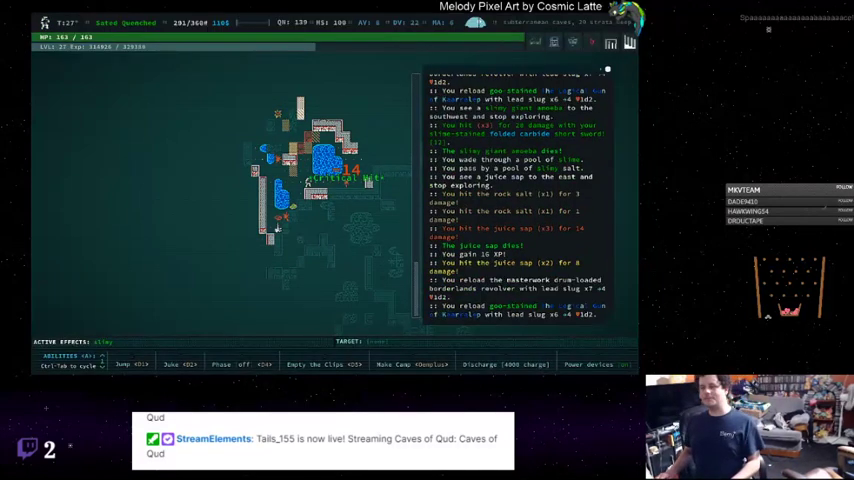
key("x")
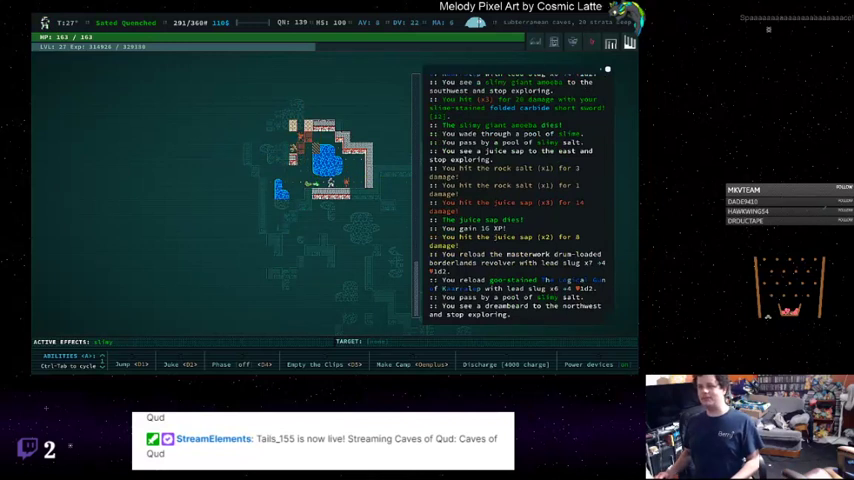
Shoot the bloody dreambeard and strike it in melee
key("Right")
key("Right")
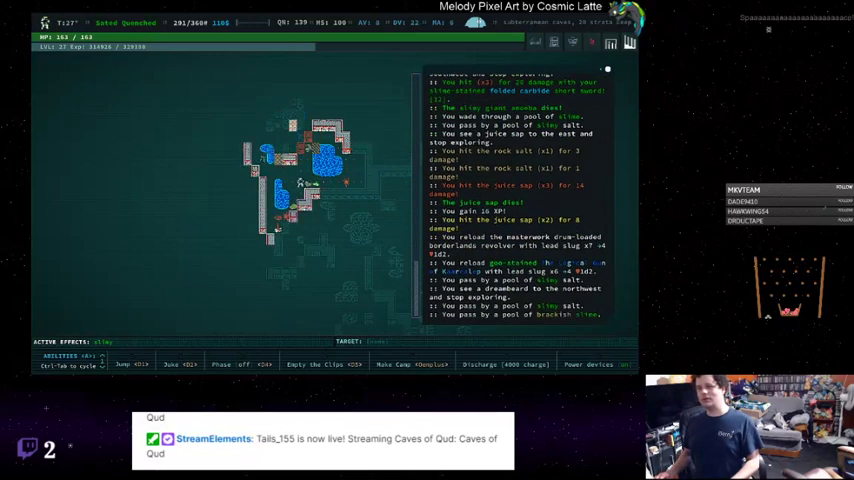
key("f")
key("f")
key("f")
key("f")
key("f")
key("f")
key("Home")
key("Home")
key("Home")
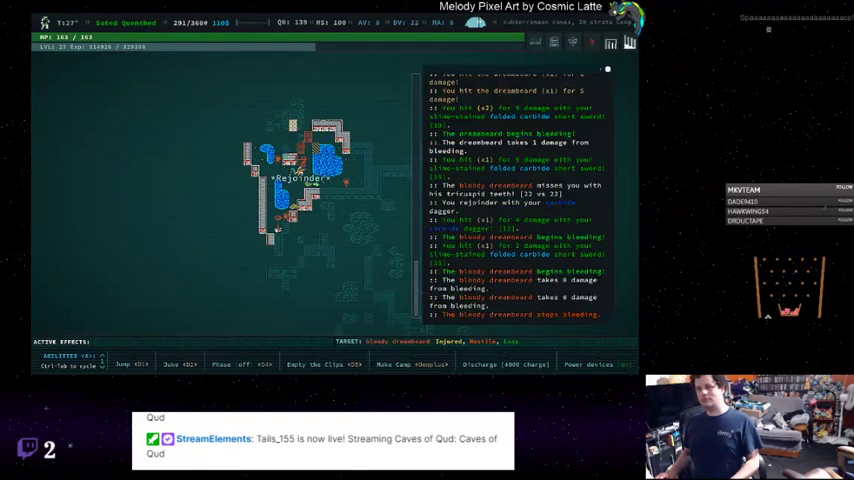
key("Home")
Chase the fleeing dreambeard past the rock salt and shoot it dead
key("Up")
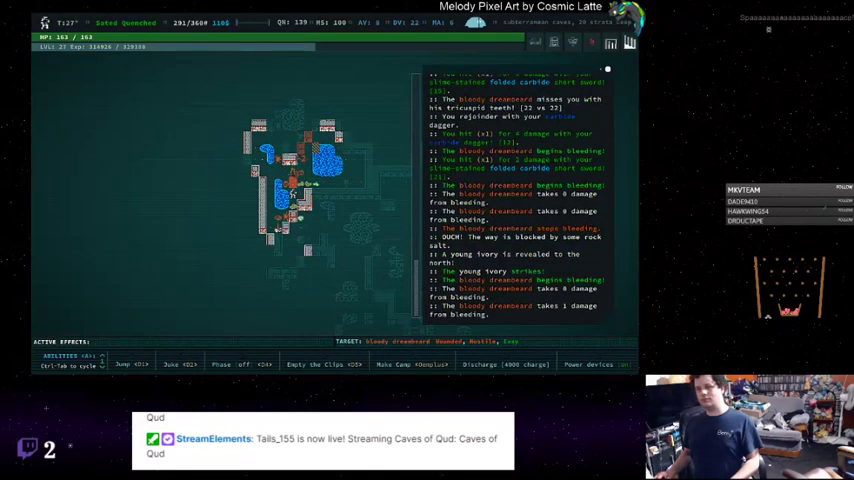
key("Up")
key("Up")
key("Up")
key("Up")
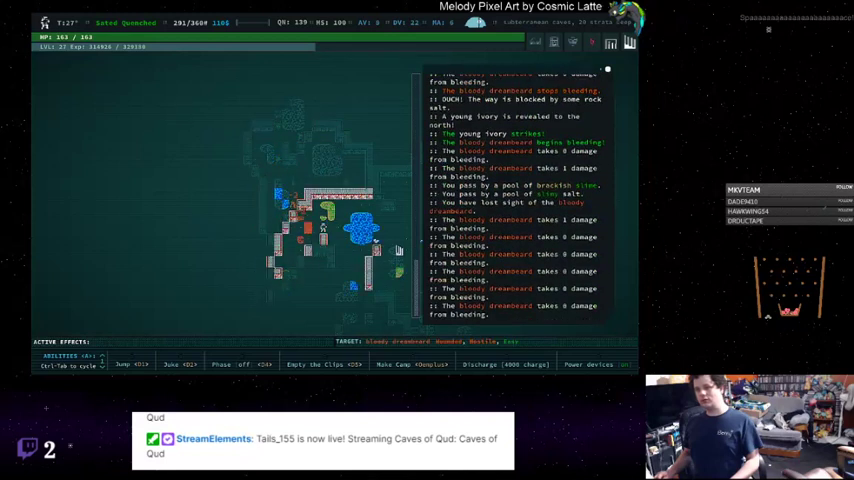
key("l")
key("Escape")
key("Up")
key("l")
key("Escape")
Shoot the bloody juice sap dead, reload, and resume exploring
key("f")
key("r")
key("Up")
key("0")
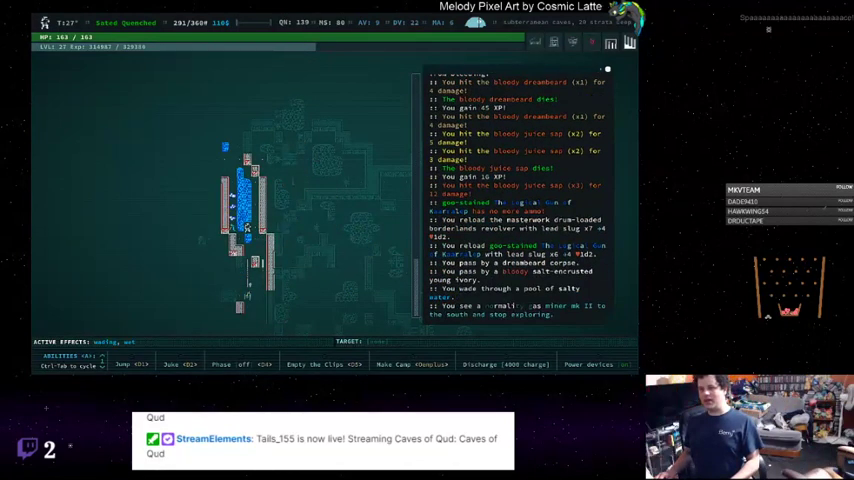
Shoot the wet juice sap dead and continue exploring south
key("f")
key("f")
key("f")
key("r")
key("0")
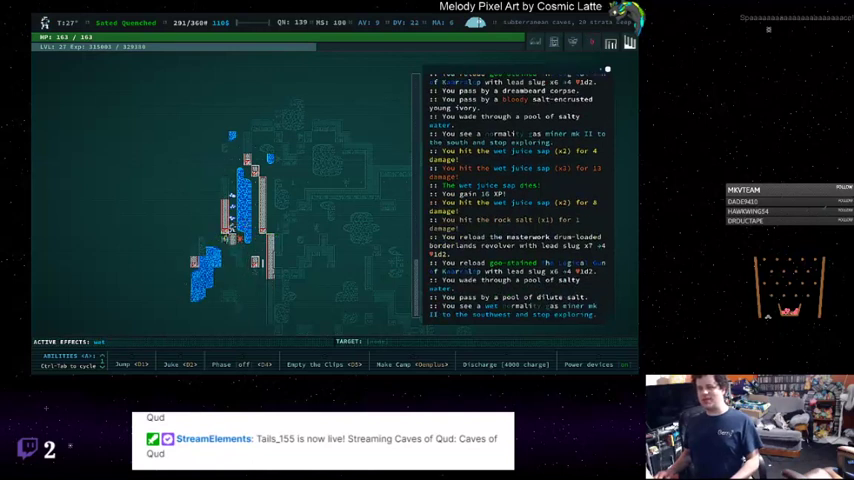
Melee the wet normality gas miner until it dies
key("1")
key("1")
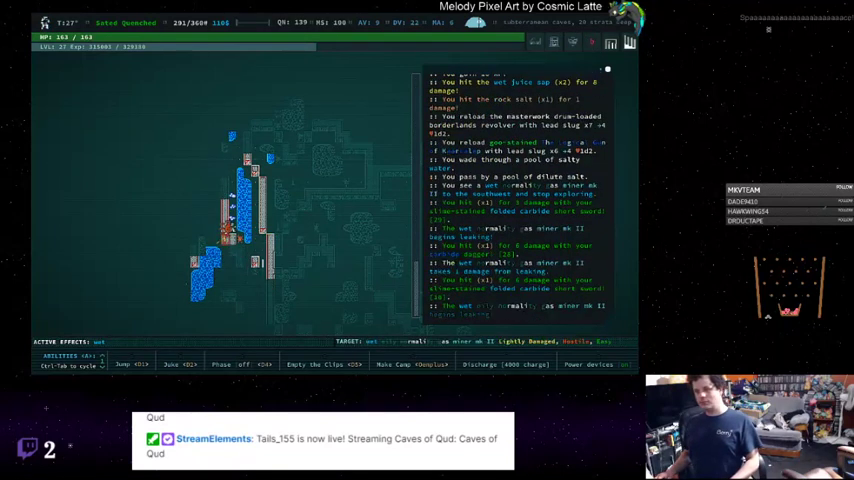
key("1")
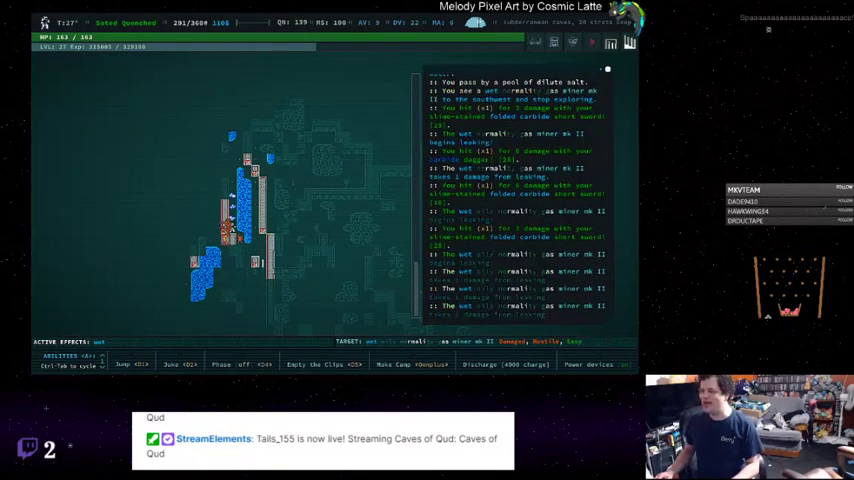
key("1")
key("1")
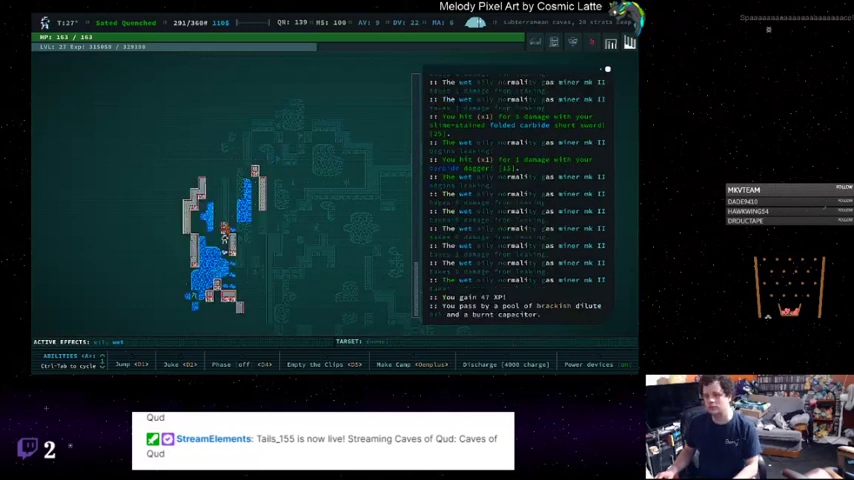
Aim and fire at the next juice sap until it dies
key("f")
key("f")
key("f")
key("f")
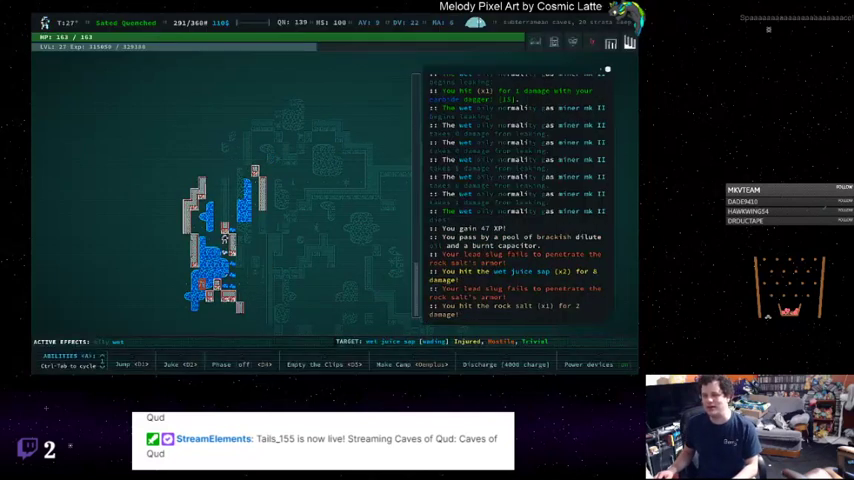
key("f")
key("f")
key("r")
key("2")
Walk over the fresh water, smash the wrought iron fence, and examine the Qshid shrine
key("2")
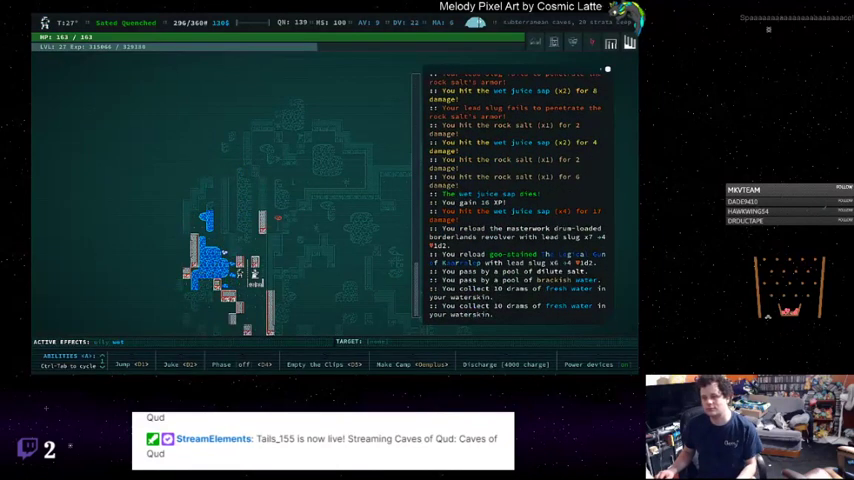
key("2")
key("2")
key("2")
key("2")
key("2")
key("2")
key("2")
key("2")
key("2")
key("2")
key("2")
key("2")
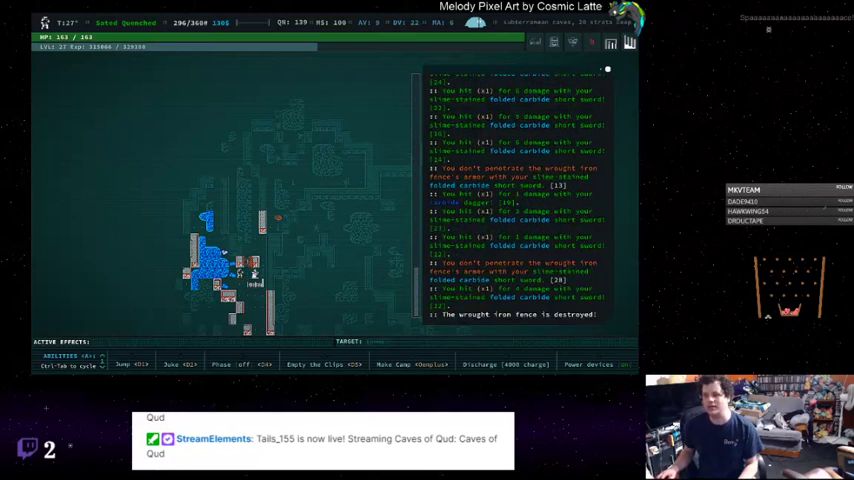
key("2")
Dismiss the shrine and journal notes, then wade south through the salty pools
key("space")
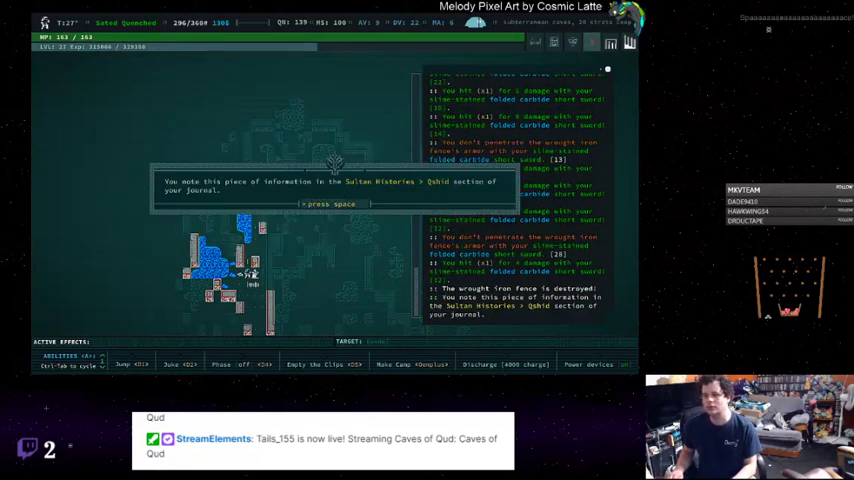
key("space")
key("2")
key("2")
key("2")
key("2")
key("2")
key("2")
key("2")
key("2")
key("2")
key("2")
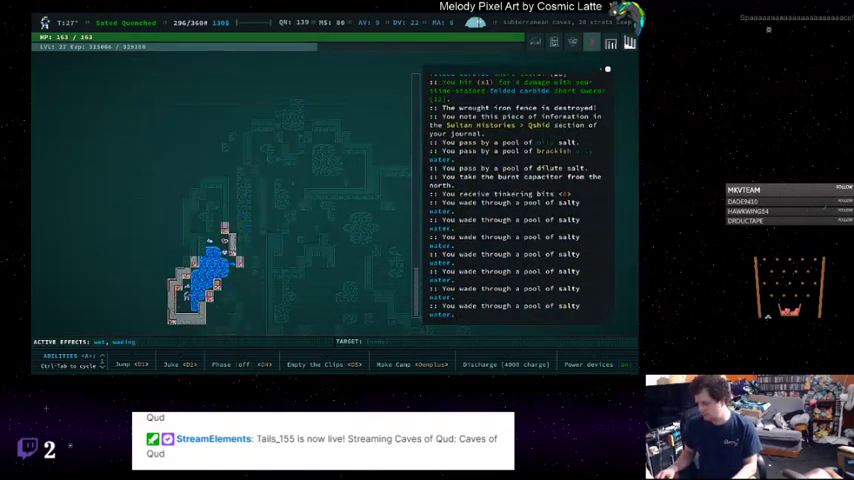
key("2")
key("2")
key("2")
key("2")
key("2")
key("2")
key("2")
key("2")
key("2")
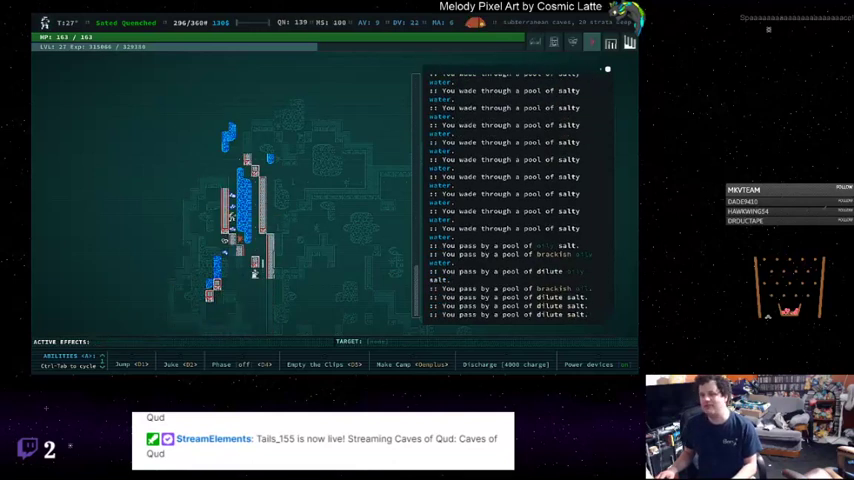
key("2")
key("2")
key("2")
key("2")
key("2")
key("2")
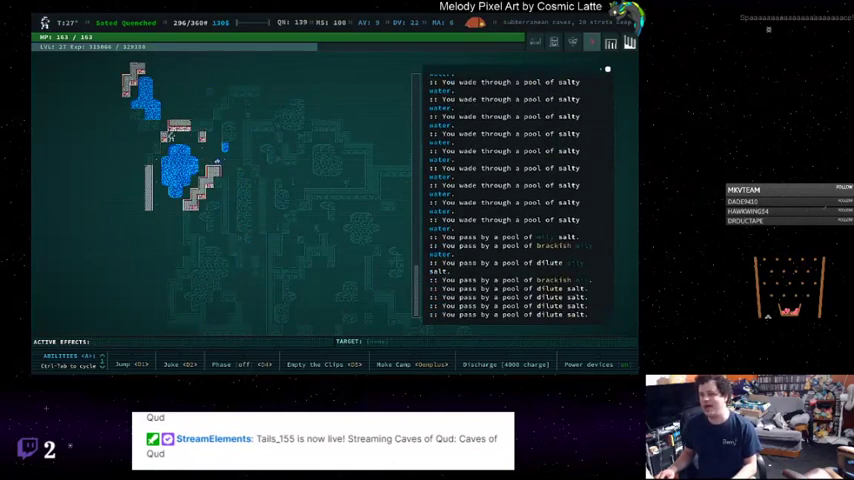
key("2")
key("2")
key("2")
key("2")
key("2")
key("2")
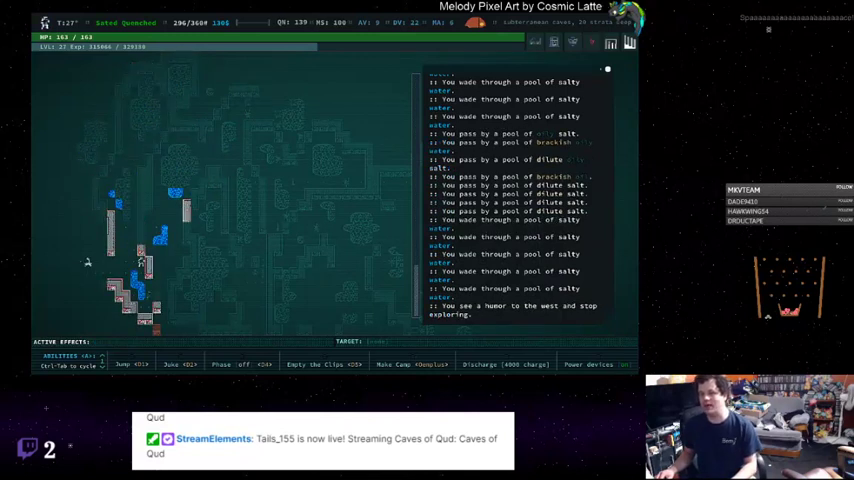
Fire repeatedly at the humor to the west until it dies, then reload both revolvers
key("f")
key("space")
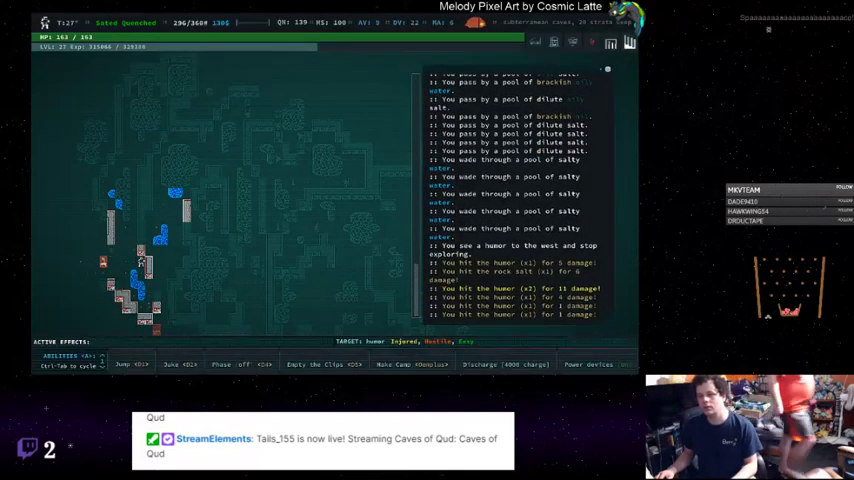
key("f")
key("space")
key("f")
key("space")
key("r")
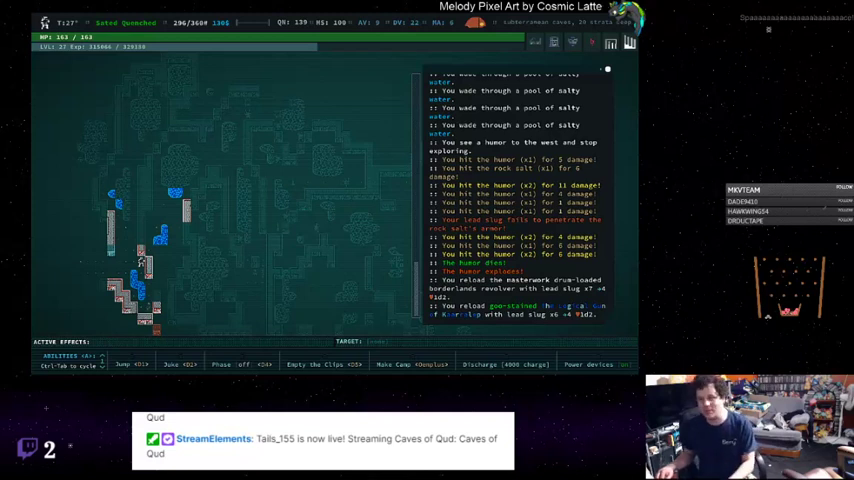
Explore west and down, then up-right and up the western side of the caves
key("x")
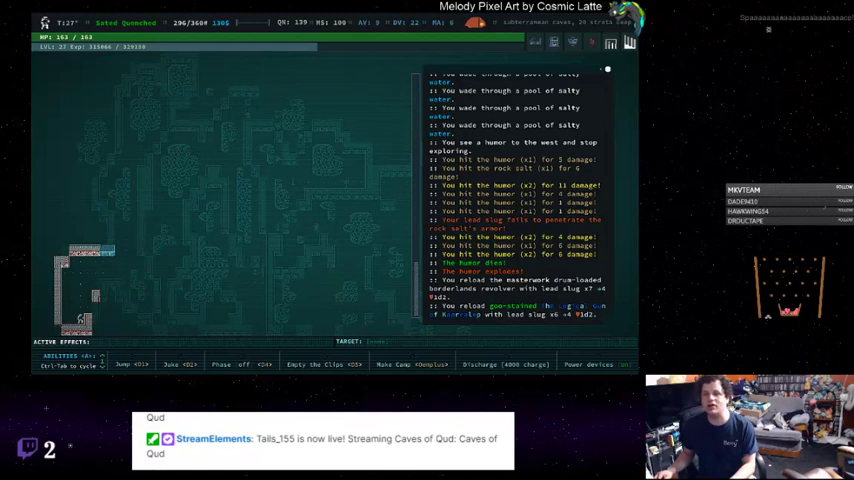
key("KP_9")
key("KP_9")
key("KP_9")
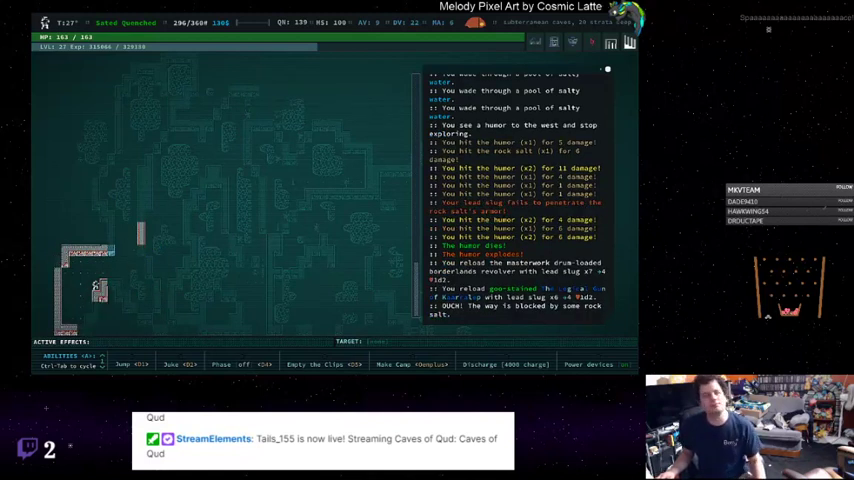
key("x")
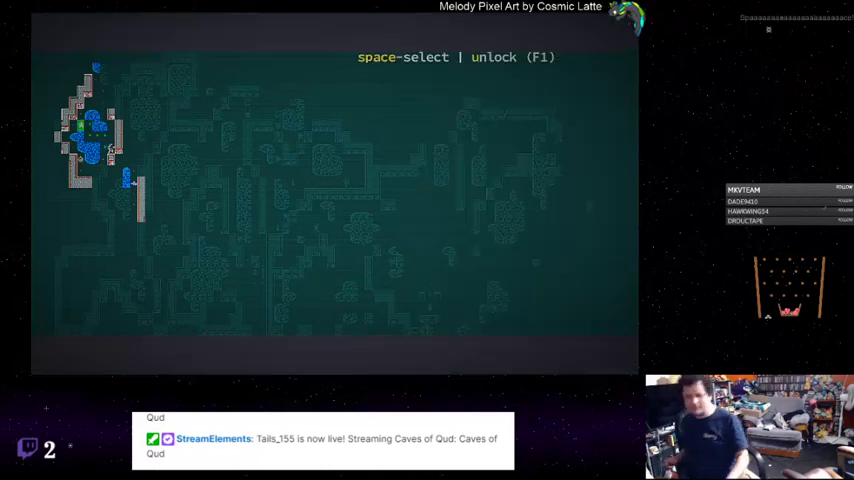
Kill the drowsing urchins, break the rock salt, and wade on through the brackish pools
key("Down")
key("Down")
key("Down")
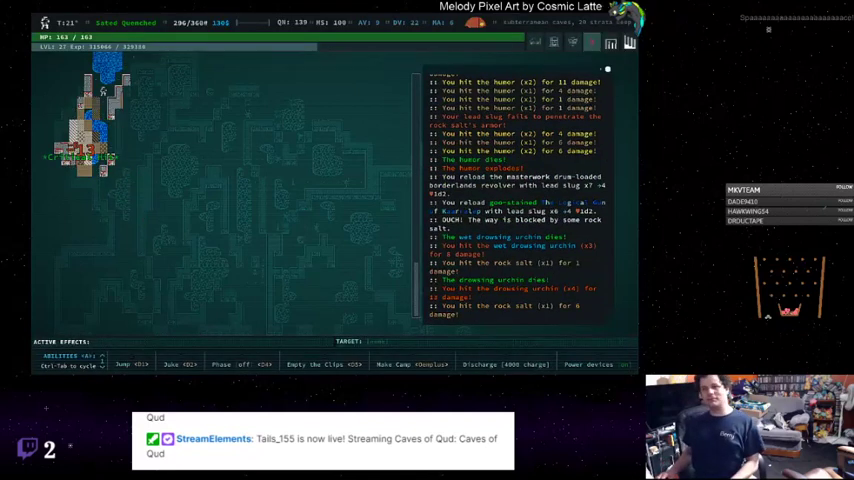
key("Right")
key("Right")
key("Right")
key("Right")
key("Right")
key("Right")
key("Down")
key("Down")
key("Down")
key("Down")
key("Down")
key("Down")
key("Down")
key("Down")
key("Up")
key("Up")
key("Up")
key("Up")
key("Up")
key("Up")
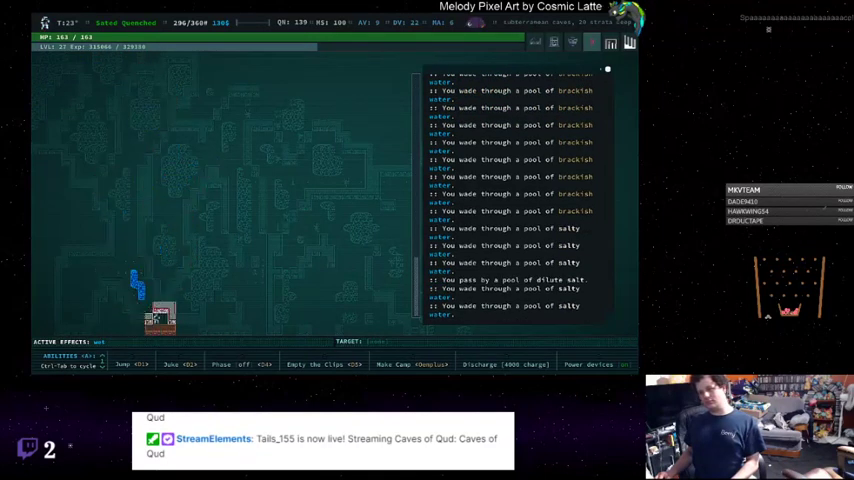
key("Up")
key("Up")
key("Up")
Collect the albino ape heart and head south to kill the cave spider
key("Down")
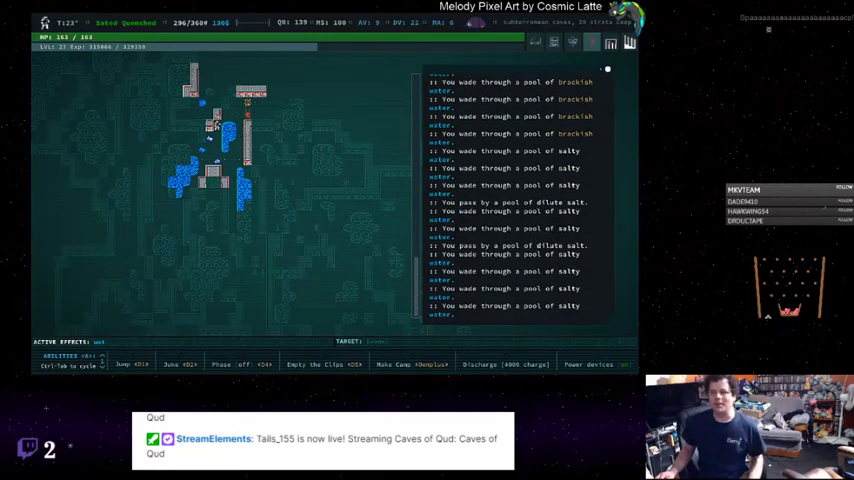
key("Down")
key("Down")
key("Down")
key("Down")
key("Down")
key("Down")
key("Down")
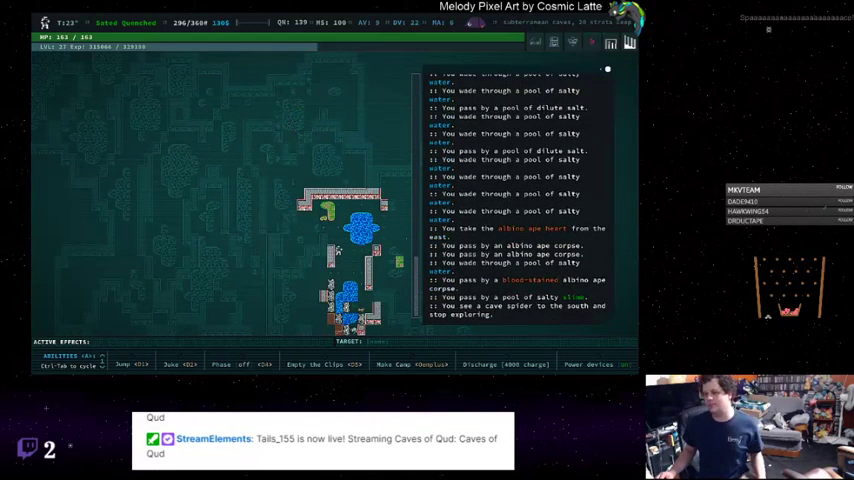
key("Down")
key("Down")
key("Down")
key("Down")
key("Down")
key("Down")
key("Down")
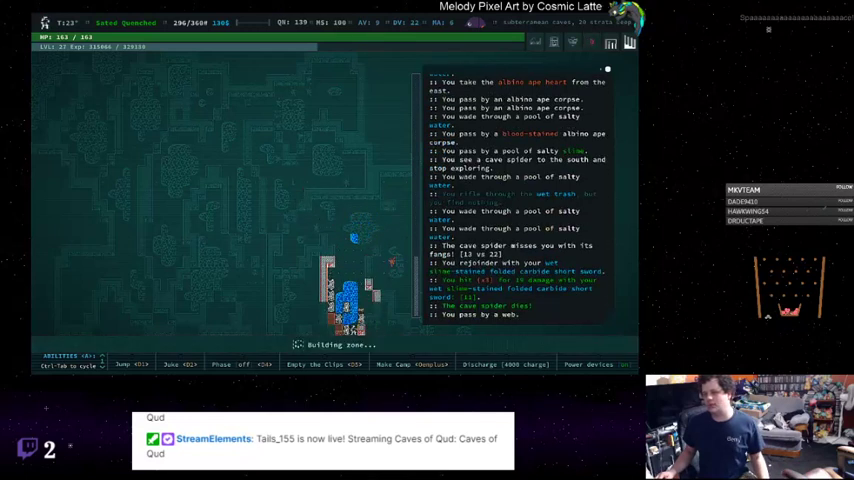
key("Down")
key("Down")
key("Down")
key("Down")
key("Down")
key("Down")
key("Down")
key("Down")
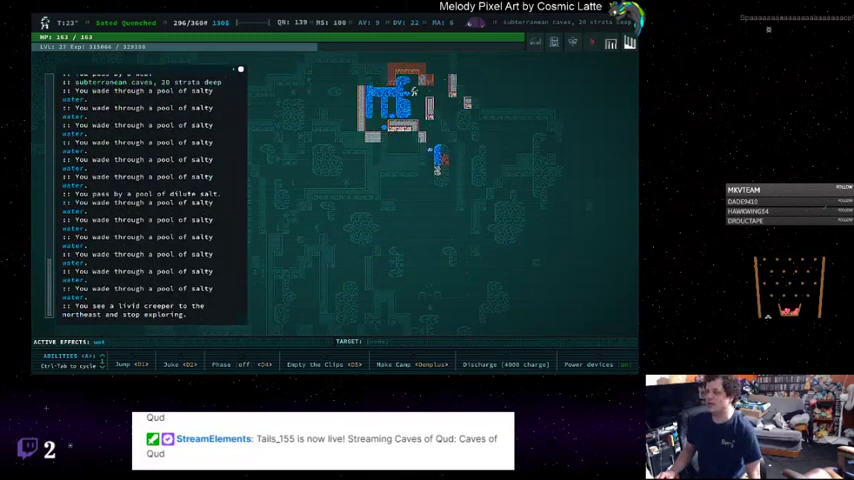
Kill the two sappy livid creepers and the wet livid creeper
key("KP_Prior")
key("KP_Prior")
key("KP_Prior")
key("KP_Prior")
key("KP_0")
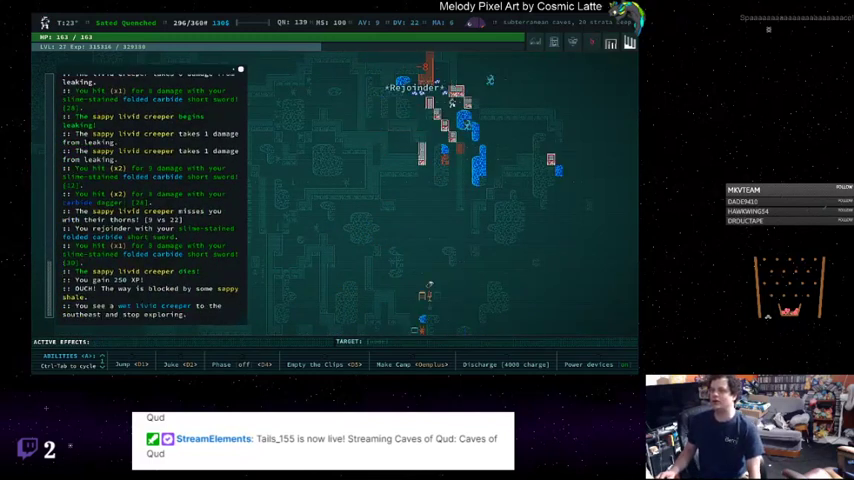
key("KP_Prior")
key("KP_Prior")
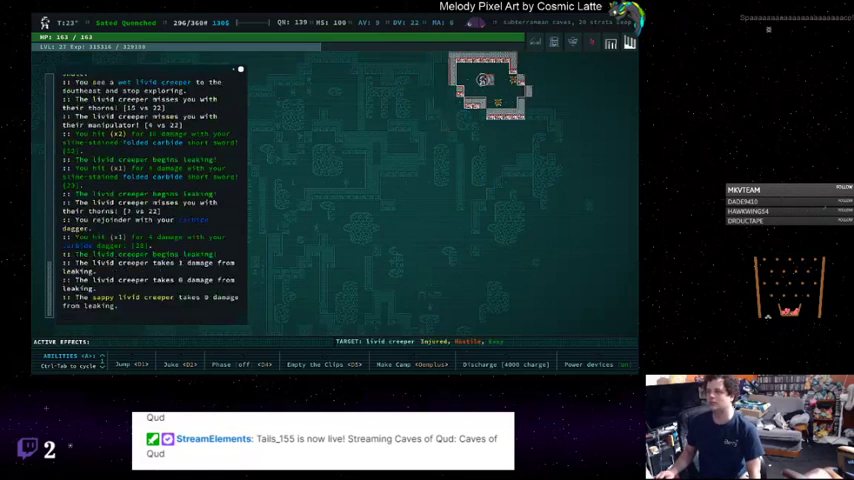
key("KP_Prior")
key("KP_0")
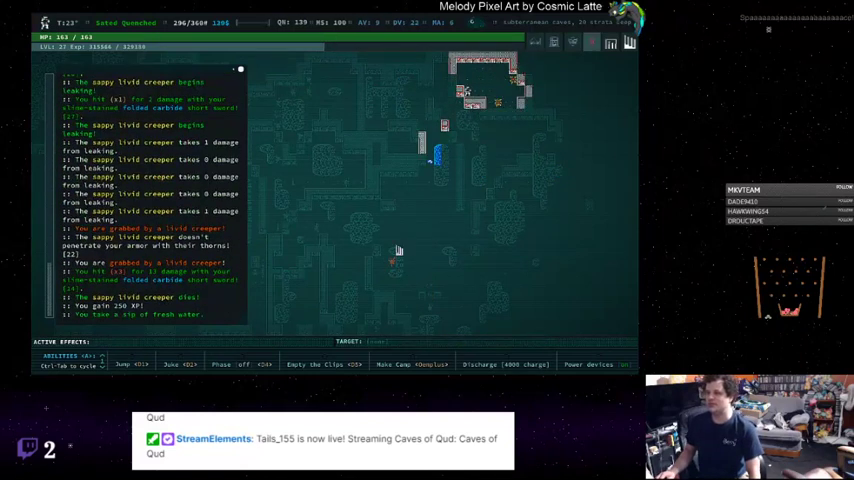
key("KP_Next")
key("KP_Next")
key("KP_0")
Explore southwest through the flooded area and kill the holographic ivory
key("KP_Home")
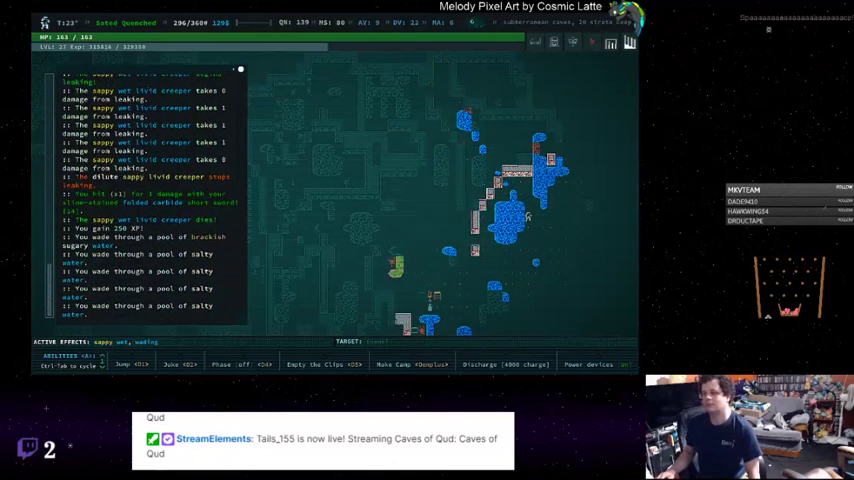
key("KP_0")
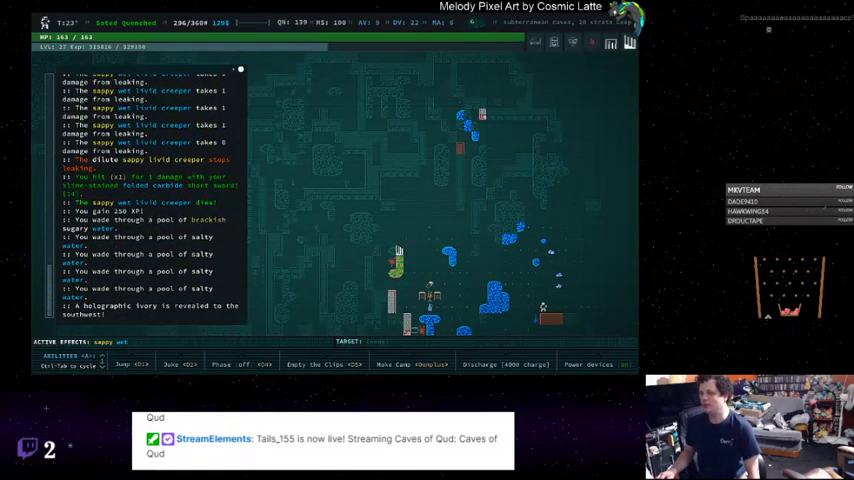
key("KP_0")
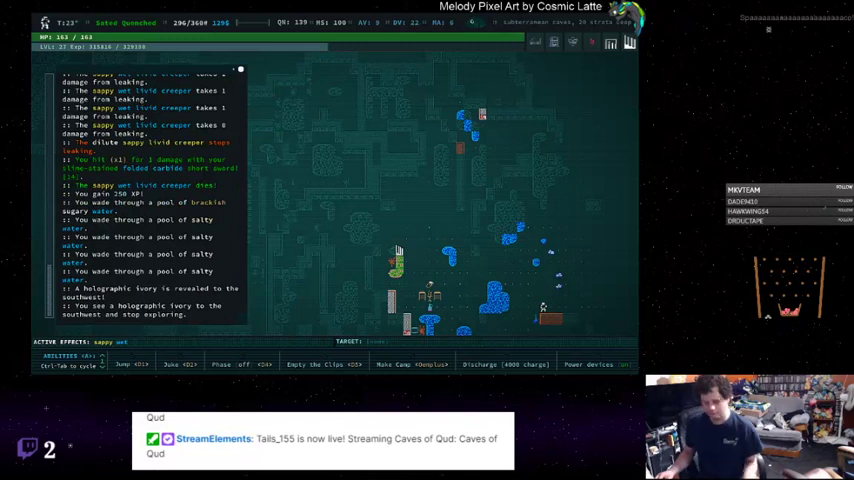
key("KP_1")
key("KP_0")
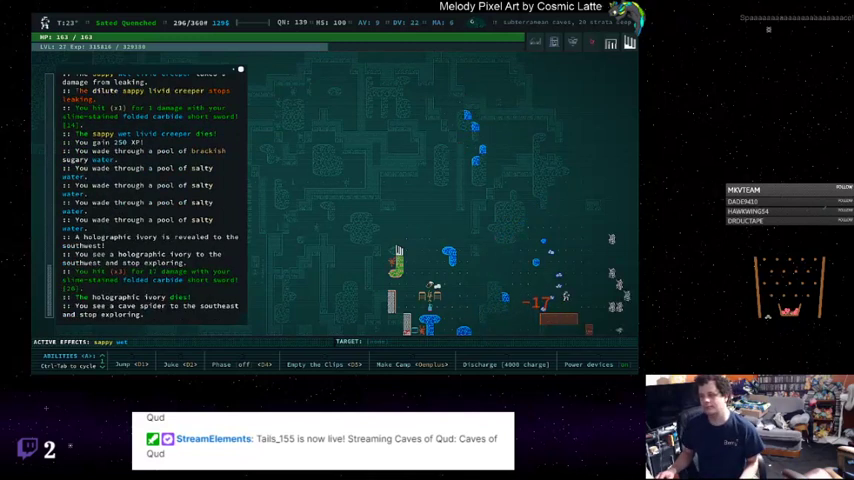
Kill the second cave spider, dismiss the nothing-left-to-explore notice, and open the inventory
key("KP_0")
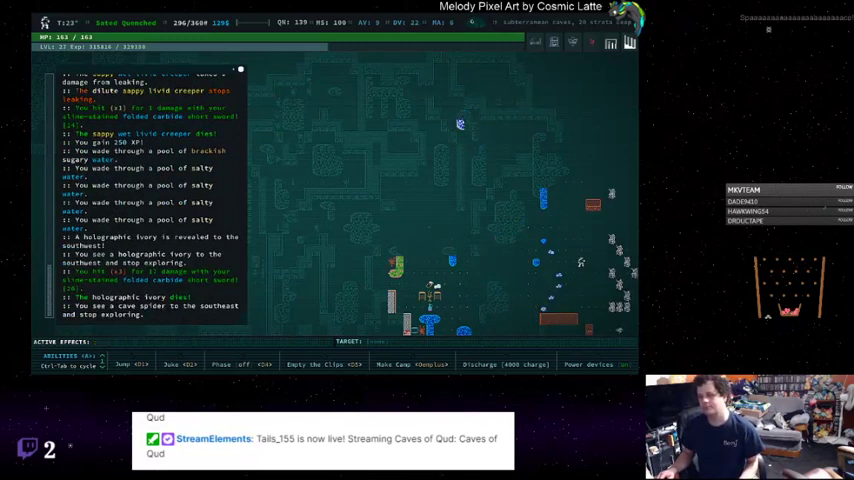
key("KP_0")
key("KP_0")
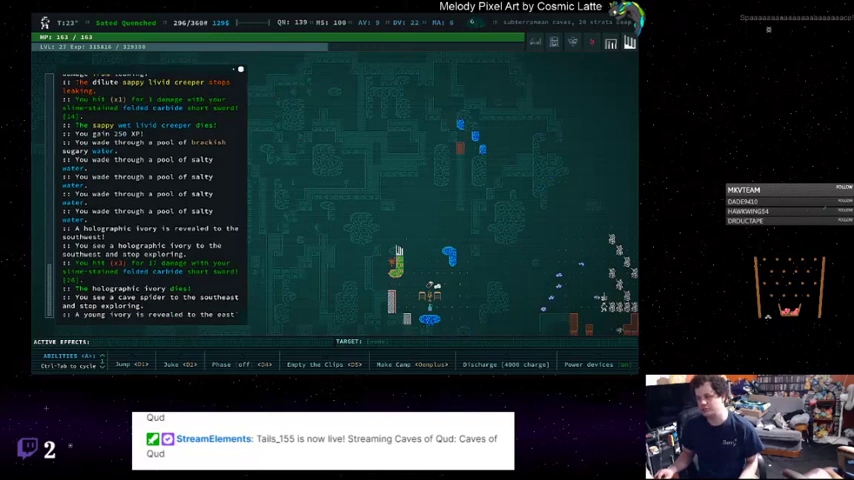
key("KP_0")
key("KP_0")
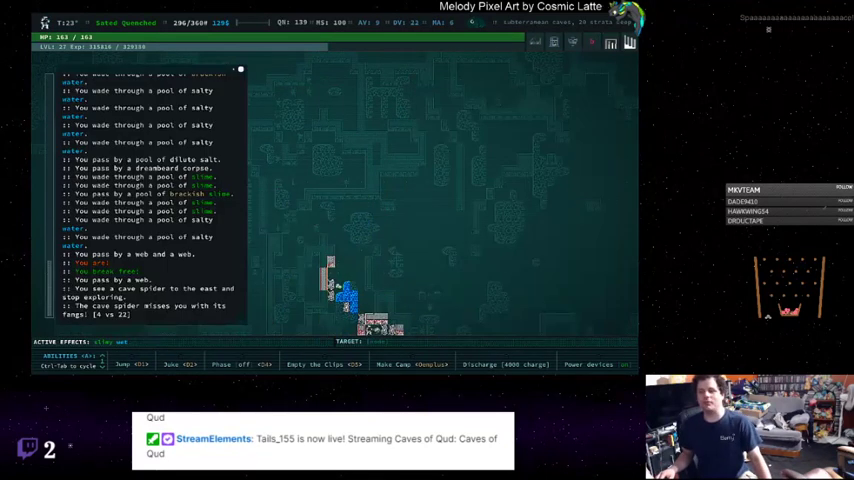
key("Right")
key("Right")
key("0")
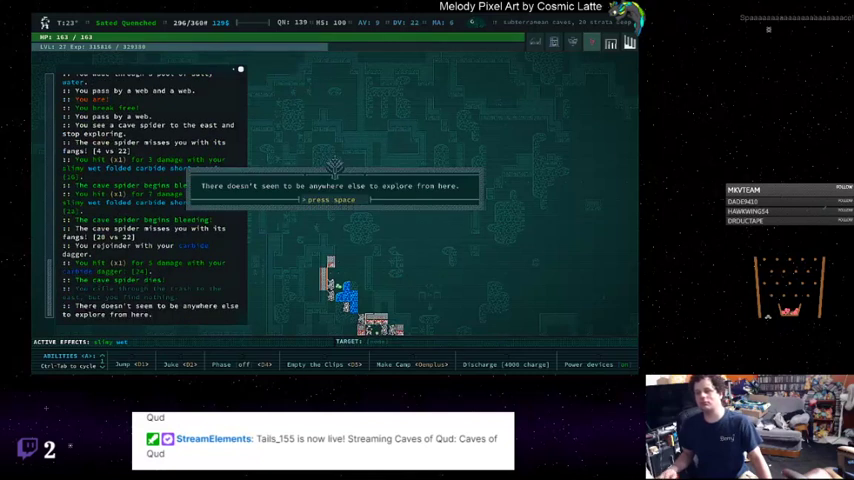
key("space")
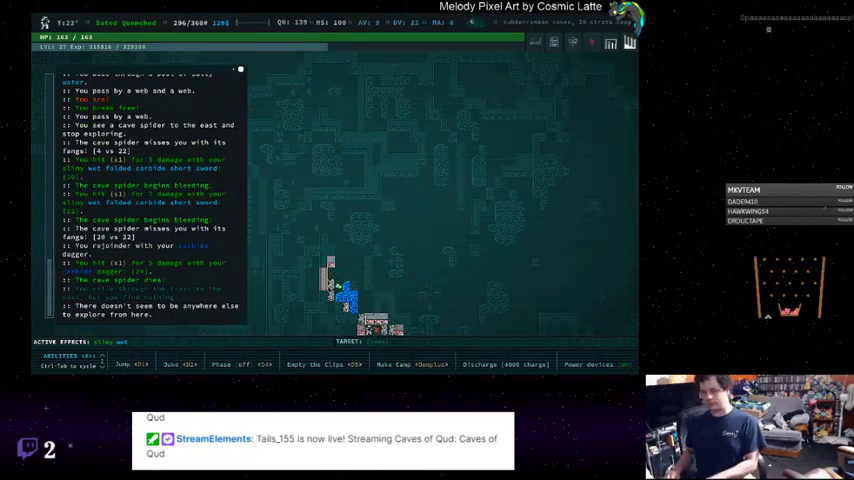
key("i")
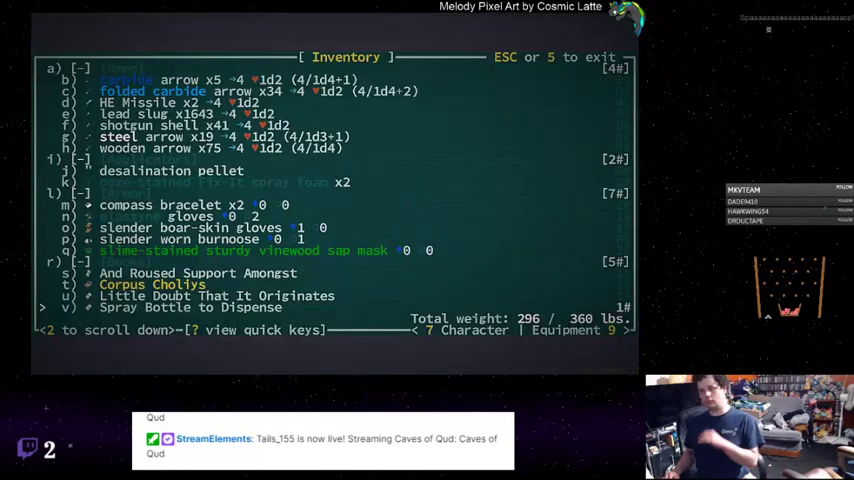
Scroll down past the food items and remove the stasis grenade from the pack
key("Down")
key("Down")
key("Down")
key("Down")
key("Down")
key("Down")
key("Down")
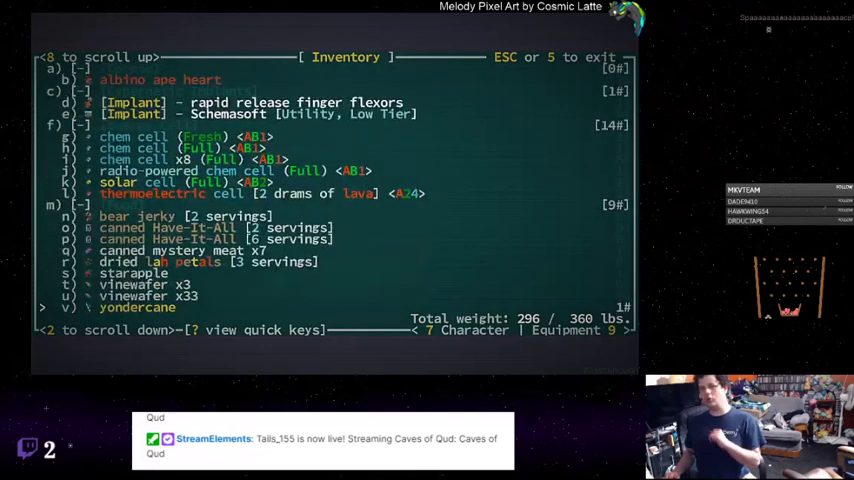
key("Down")
key("Down")
key("Down")
key("Down")
key("Down")
key("Down")
key("Down")
key("Up")
key("Up")
key("Up")
key("Up")
key("Return")
key("Return")
key("Return")
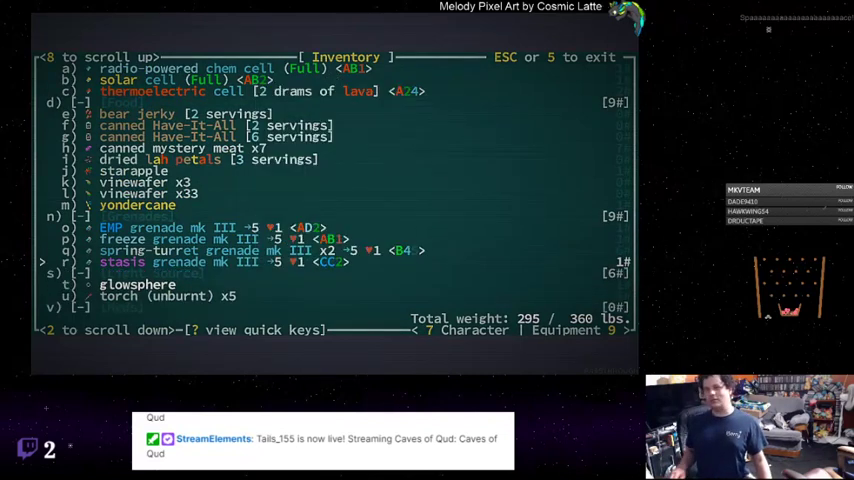
Browse the chain laser, ubernostrum injector and the rest of the inventory
key("Down")
key("Down")
key("Down")
key("Down")
key("Down")
key("Down")
key("Down")
key("Down")
key("Down")
key("Down")
key("Down")
key("Down")
key("Down")
key("Up")
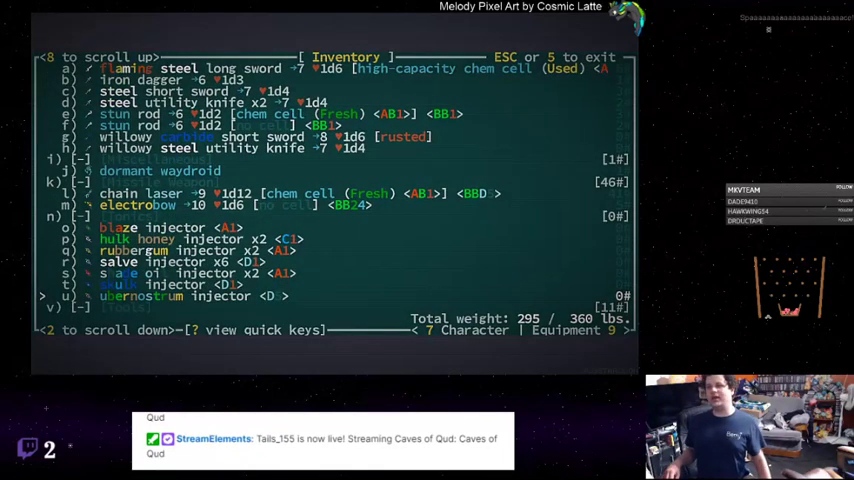
key("Up")
key("Up")
key("Up")
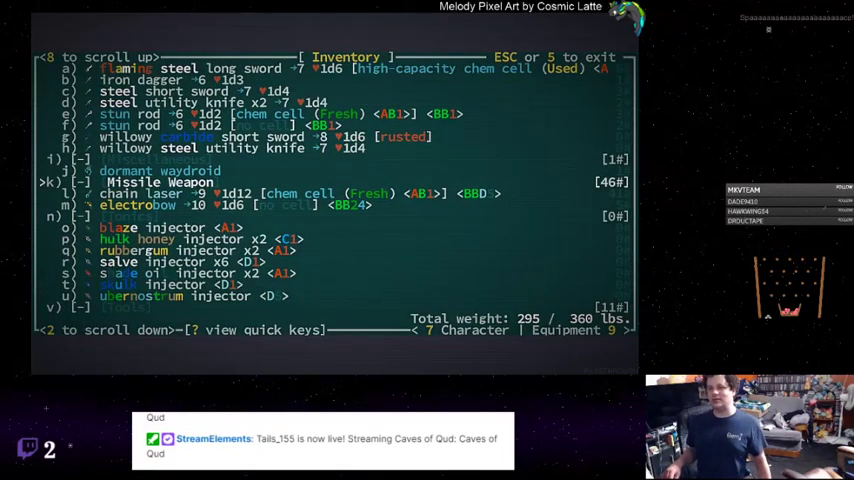
key("Down")
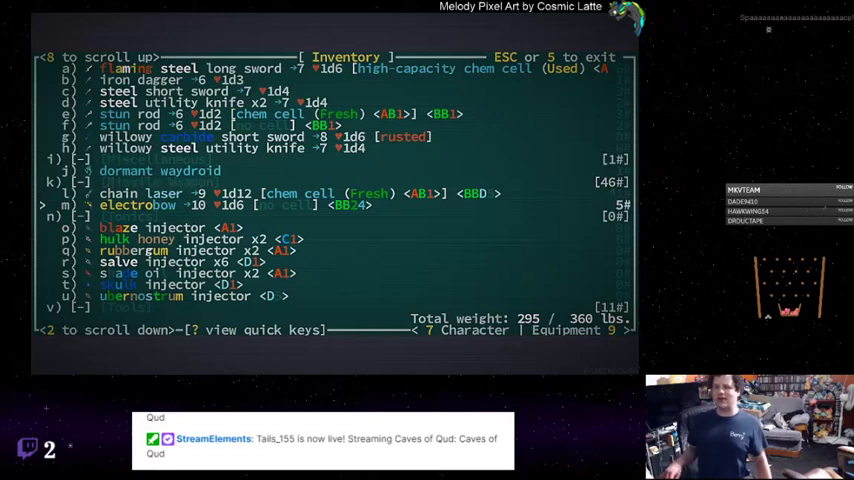
key("Down")
key("Up")
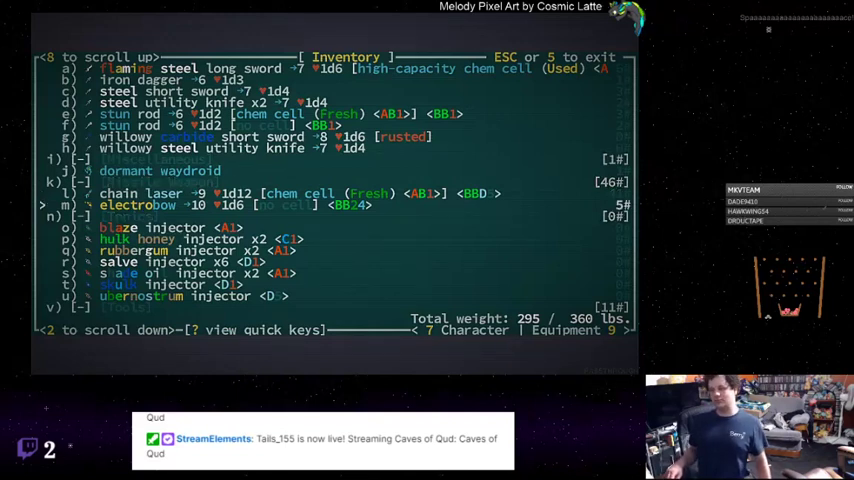
key("Down")
key("Down")
key("Down")
key("Down")
key("Down")
key("Down")
key("Down")
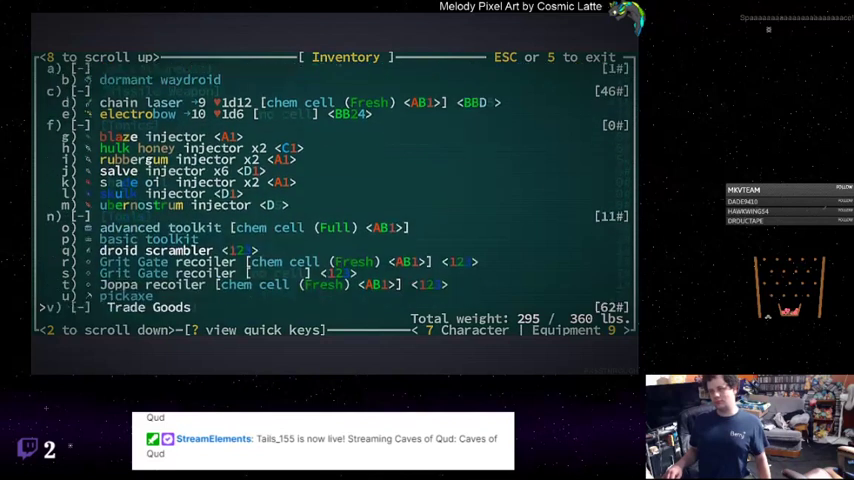
key("Down")
Activate the charged Grit Gate recoiler and dismiss the 'You are transported!' message
key("Up")
key("Up")
key("Up")
key("Up")
key("Up")
key("Return")
key("Return")
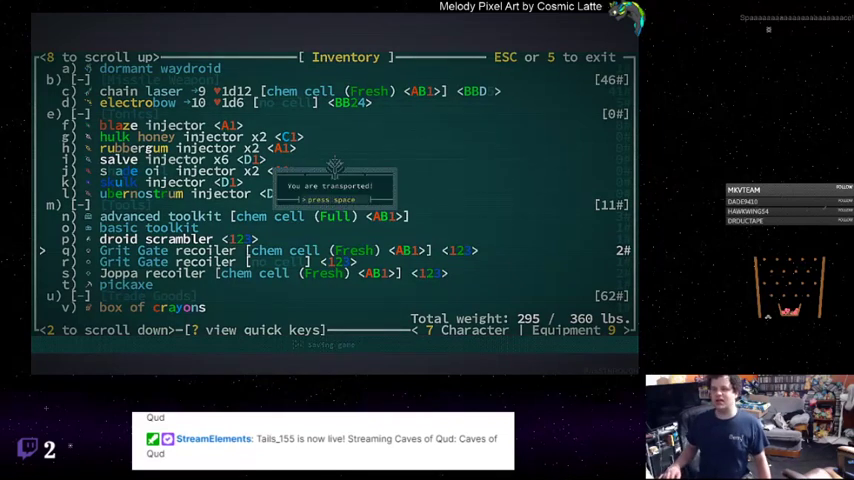
key("space")
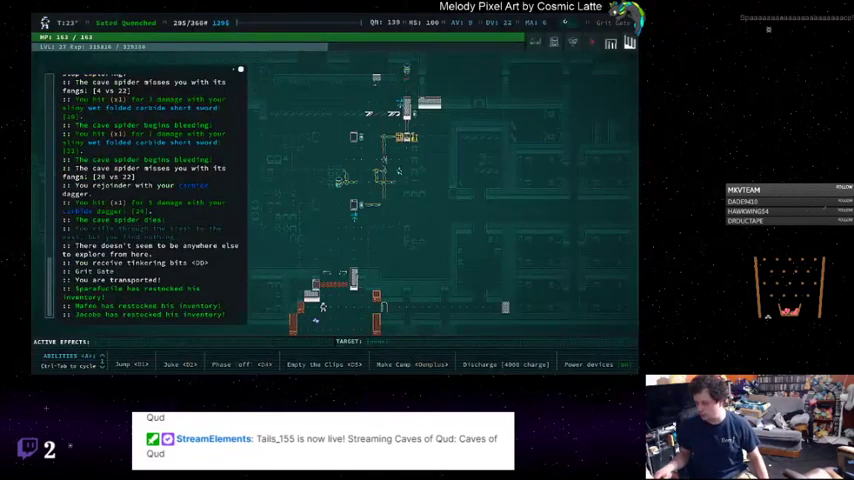
Walk through Grit Gate and down into Mafeo's room
key("Up")
key("Up")
key("Up")
key("Up")
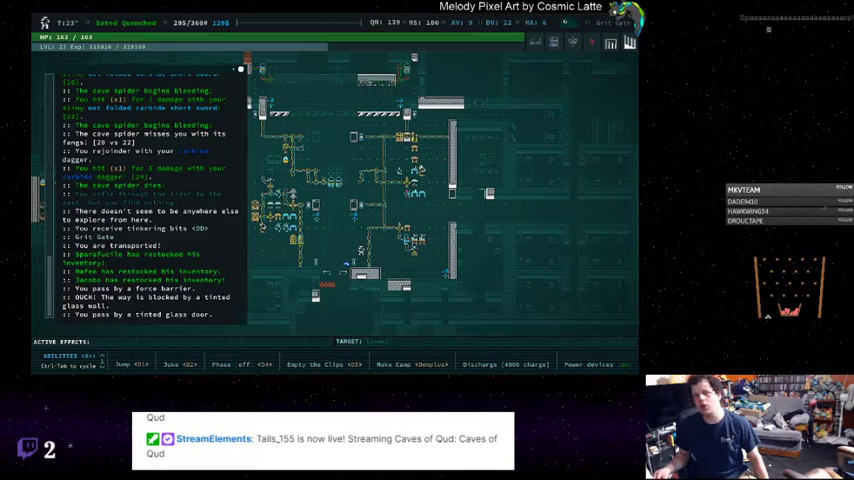
key("Up")
key("Up")
key("Up")
key("Up")
key("Up")
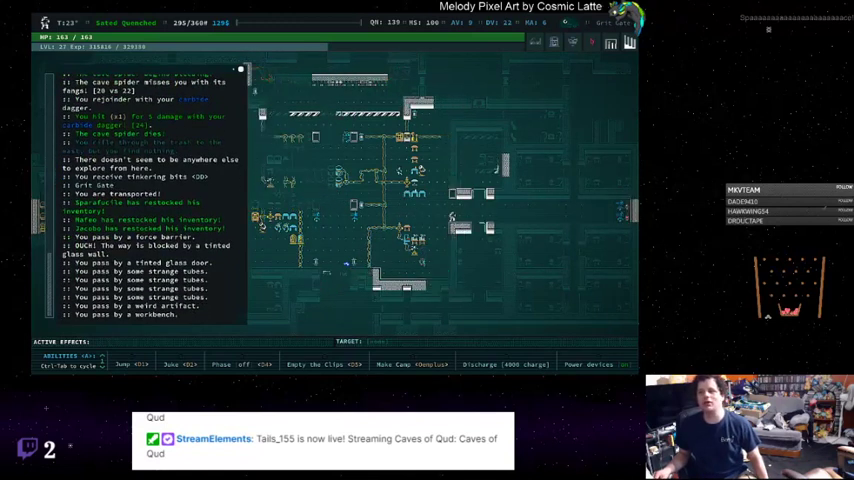
key("Right")
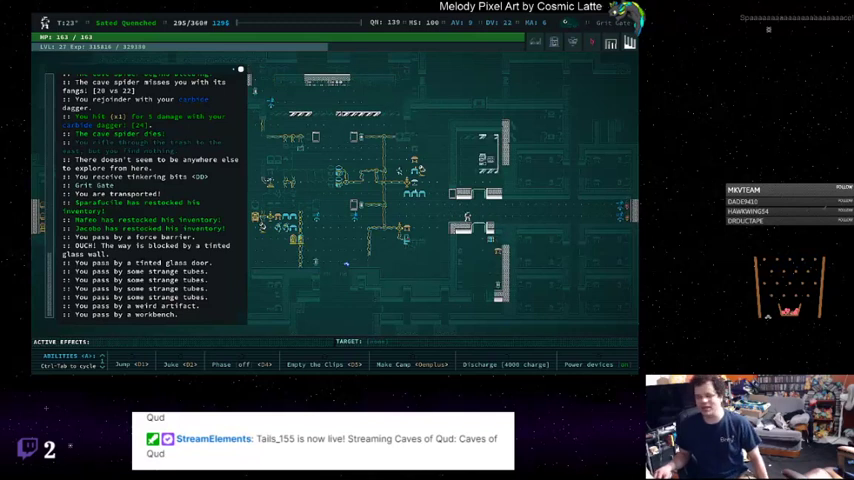
key("Down")
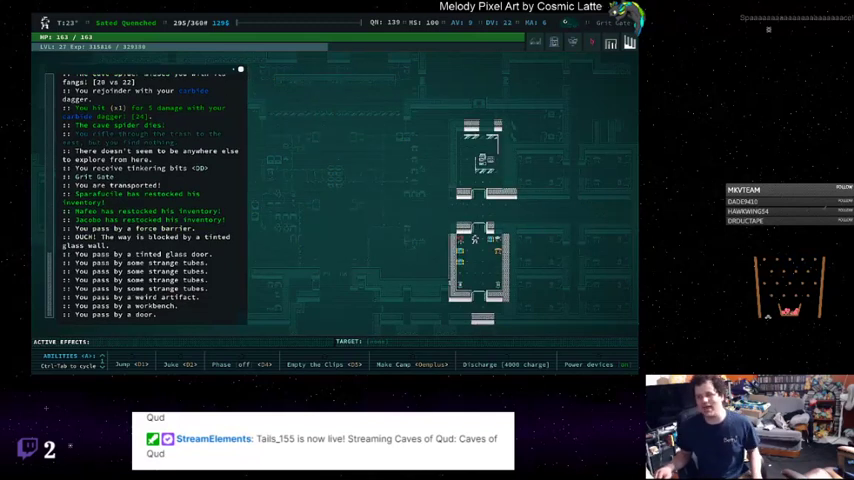
Rest in place until morning, then bump into Mafeo to start talking
key("shift+z")
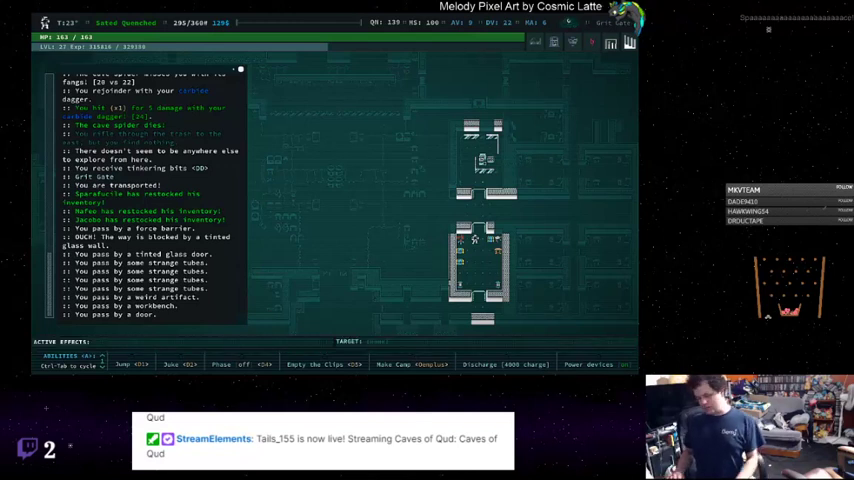
key("shift+z")
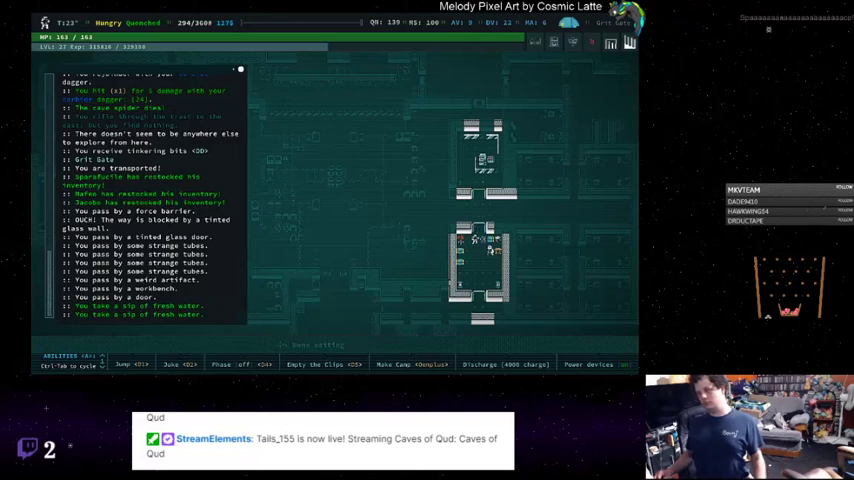
key("Up")
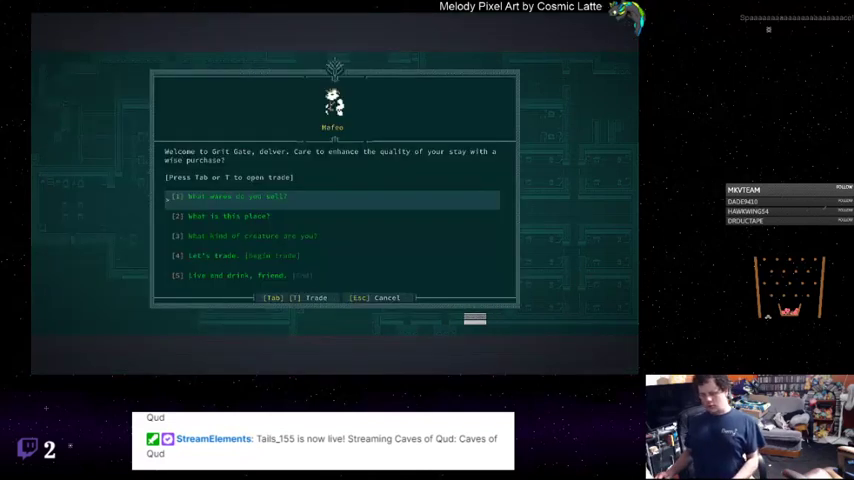
Open trade with Mafeo and pay to identify the unknown small violet tube
key("Tab")
key("Down")
key("Down")
key("Down")
key("Down")
key("Down")
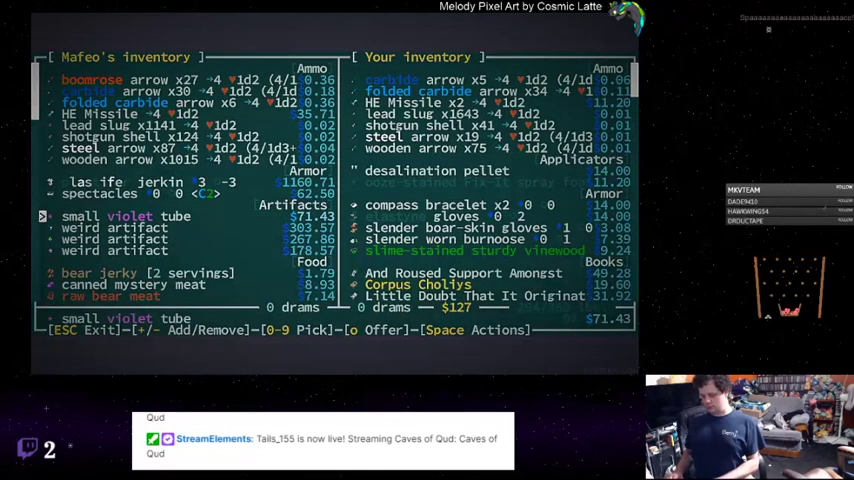
key("i")
key("y")
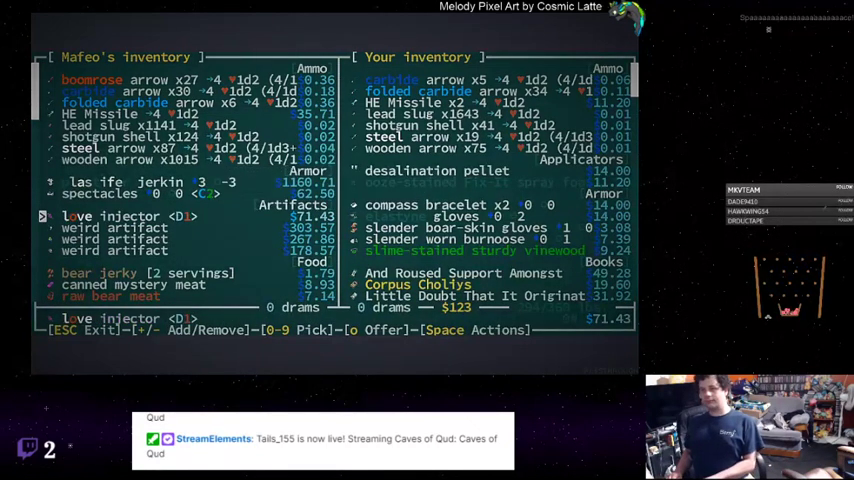
Pay to identify each of the three weird artifacts in Mafeo's stock
key("Down")
key("i")
key("y")
key("Down")
key("i")
key("y")
key("Down")
key("i")
key("y")
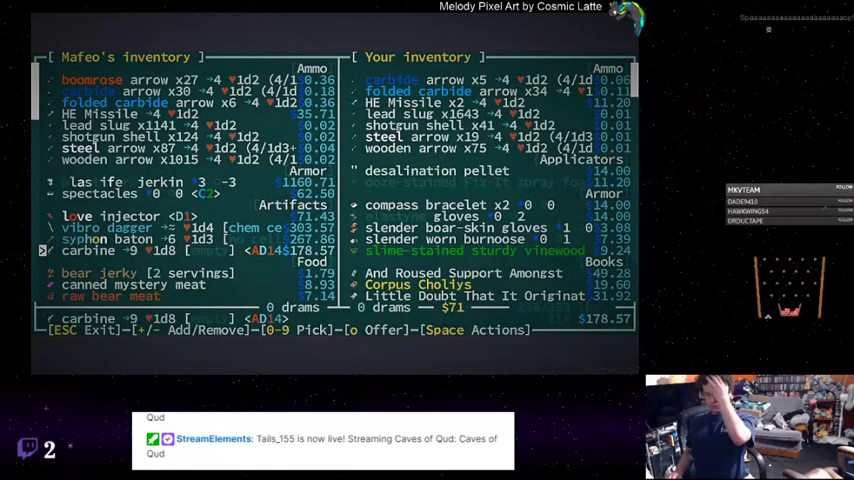
key("Down")
key("Down")
key("Down")
key("Down")
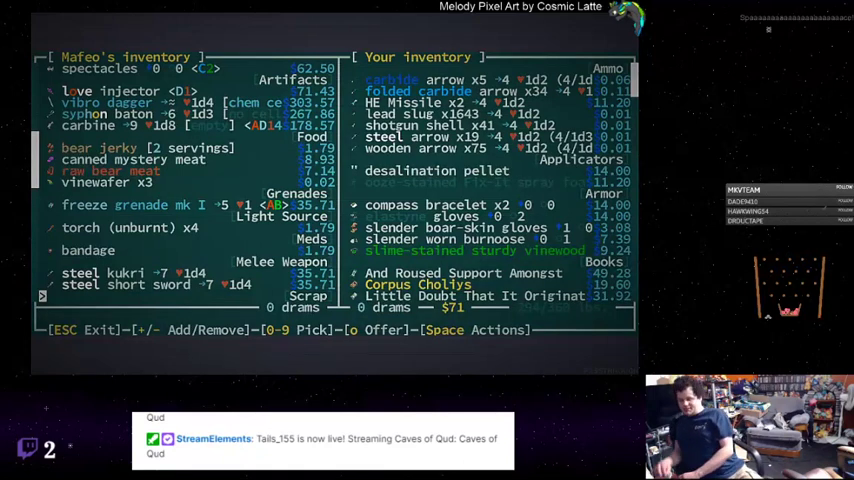
Mark both cybernetic implants in Nera's inventory for sale
key("Down")
key("Down")
key("Down")
key("Down")
key("Down")
key("Down")
key("Down")
key("Down")
key("Down")
key("Right")
key("Down")
key("Down")
key("Down")
key("Down")
key("Down")
key("Down")
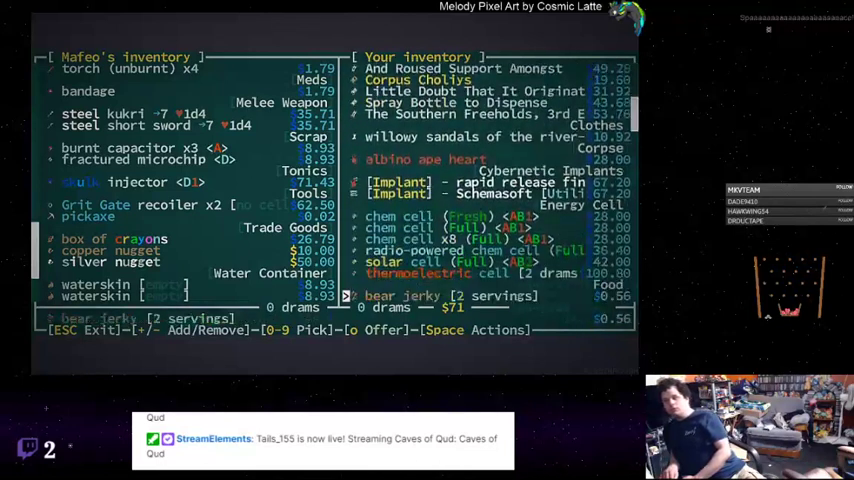
key("Up")
key("Up")
key("Up")
key("Up")
key("plus")
key("Down")
key("plus")
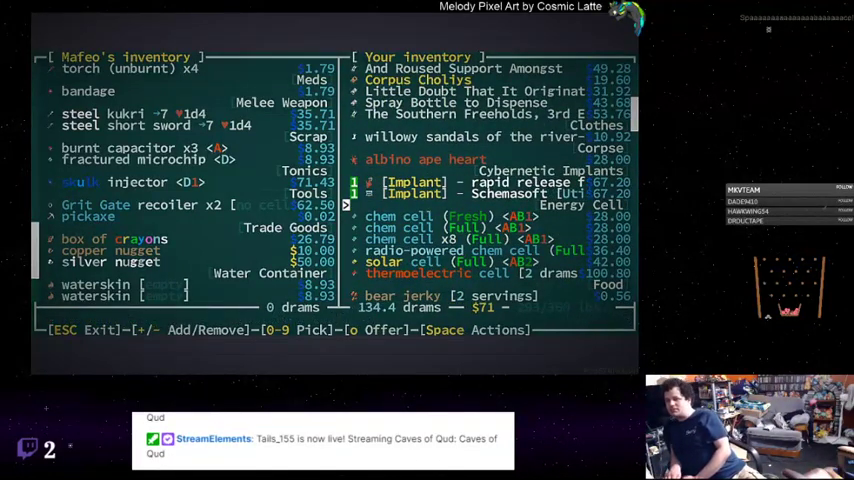
key("Down")
key("Down")
key("Down")
Mark the surplus daggers and swords for sale
key("Down")
key("Down")
key("Down")
key("Down")
key("Down")
key("Down")
key("Down")
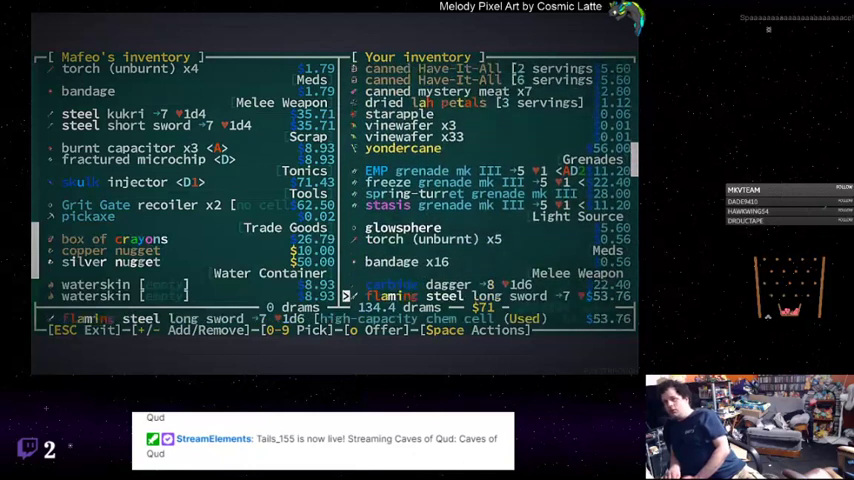
key("Down")
key("Up")
key("Up")
key("plus")
key("Down")
key("plus")
key("Down")
key("plus")
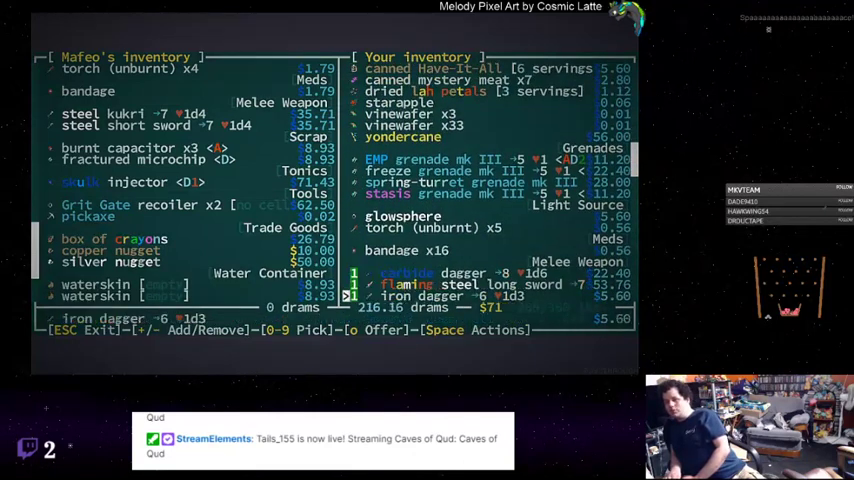
key("Down")
key("plus")
key("Down")
key("plus")
key("plus")
key("Down")
key("Down")
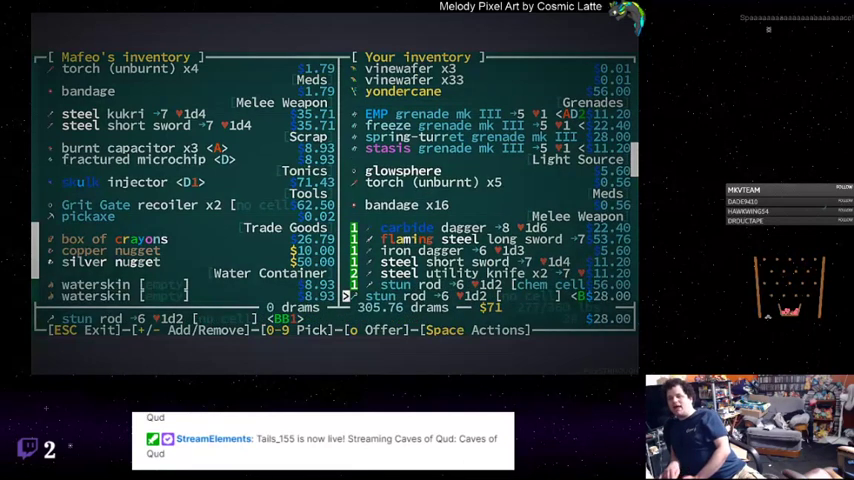
Mark the second stun rod, willowy short sword and willowy steel utility knife for sale
key("plus")
key("Down")
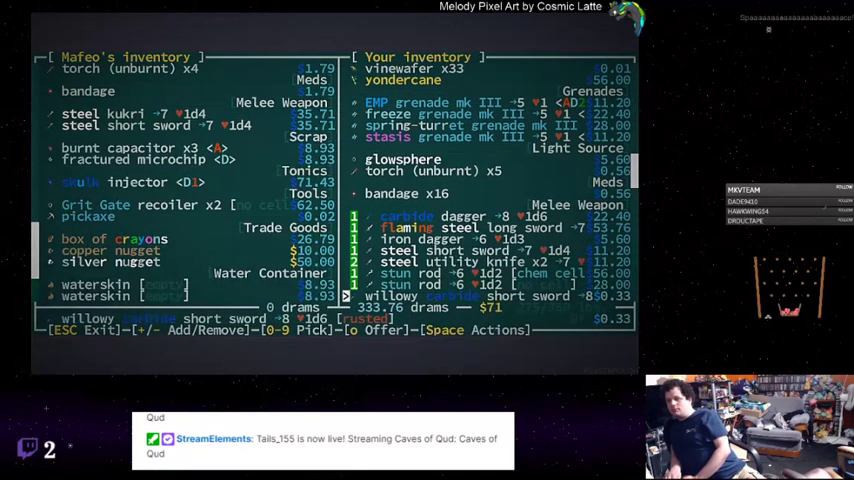
key("plus")
key("Down")
key("plus")
key("Down")
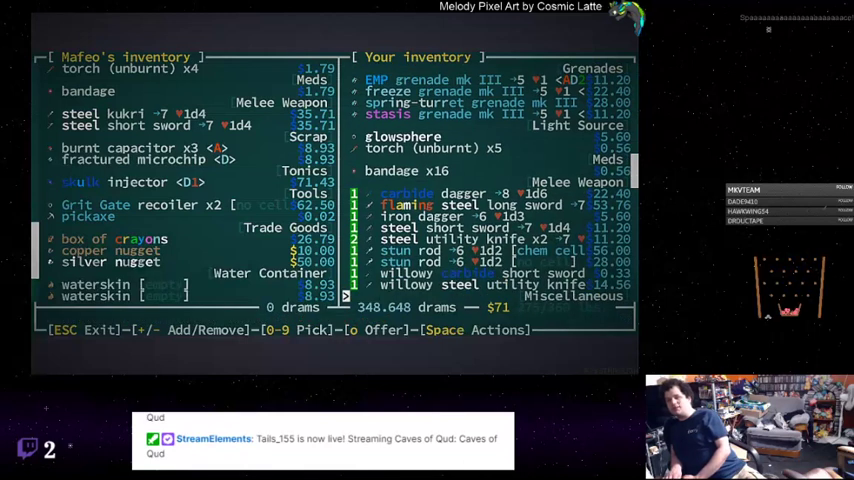
key("Down")
key("Down")
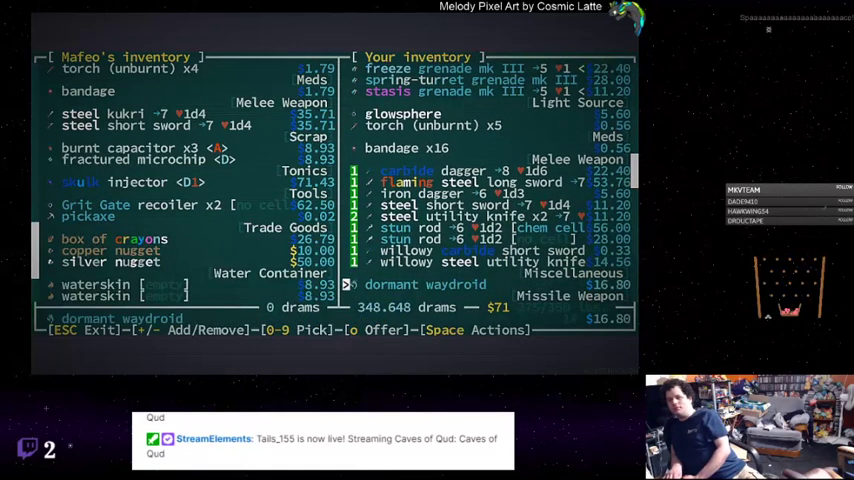
Look over the missile weapons, tonics and chain laser, then return to Mafeo's stock
key("Down")
key("Down")
key("Down")
key("Down")
key("Up")
key("Up")
key("Up")
key("Up")
key("Down")
key("Down")
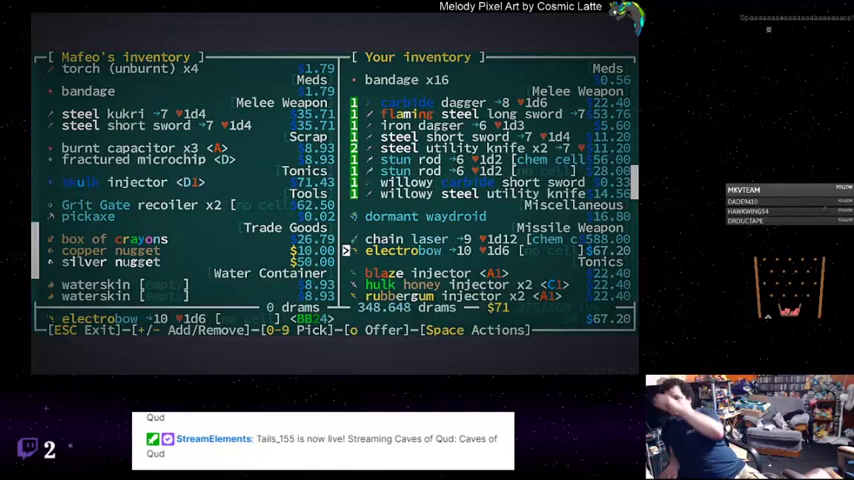
key("Left")
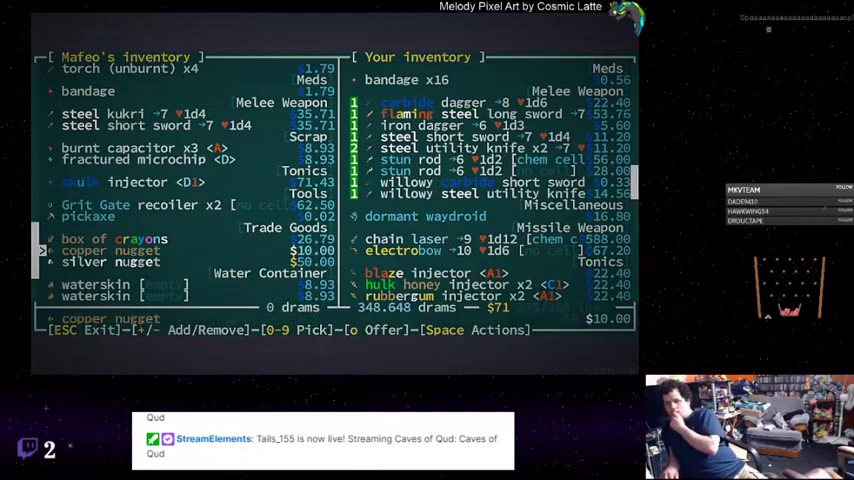
key("Down")
key("Down")
key("Down")
Add Mafeo's silver and copper nuggets to the trade
key("plus")
key("Up")
key("plus")
Browse up to Mafeo's identified artifacts and inspect the $303.57 vibro dagger
key("Up")
key("Up")
key("Up")
key("Up")
key("Up")
key("Up")
key("Up")
key("Up")
key("Up")
key("Up")
key("Up")
key("Up")
key("Up")
key("Up")
key("Up")
key("Up")
key("Up")
key("Up")
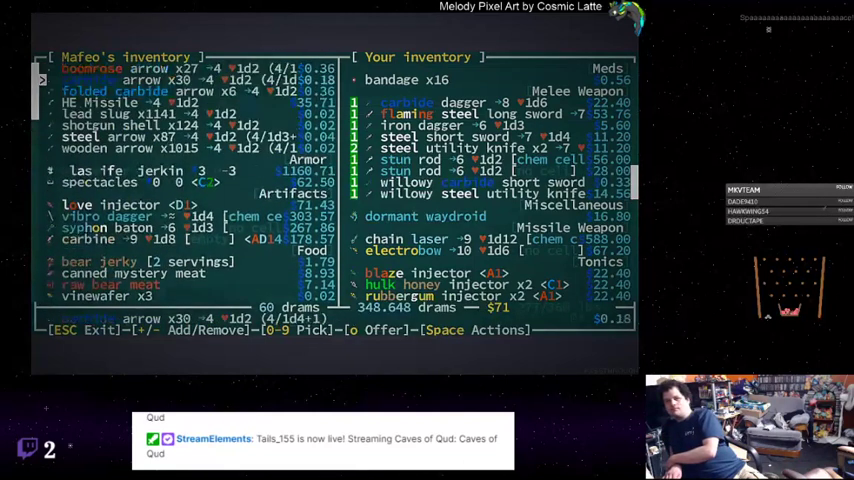
key("Down")
key("Down")
key("Down")
key("Down")
key("Down")
key("Down")
key("Up")
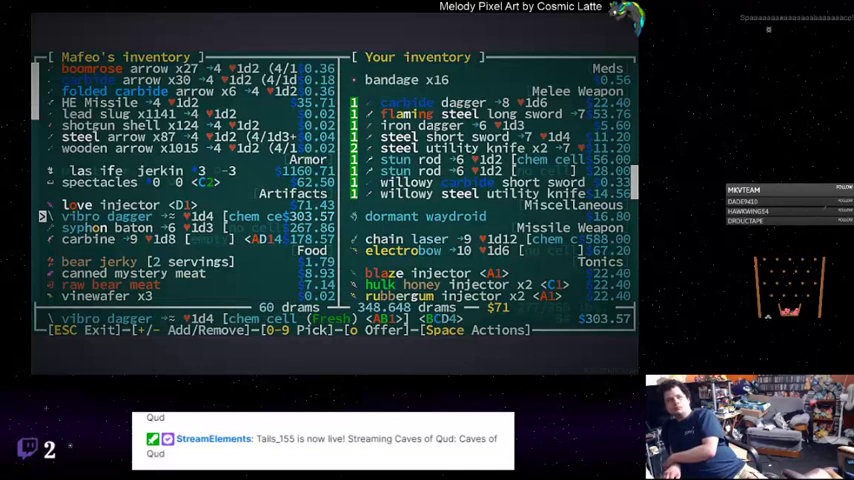
key("Right")
key("Left")
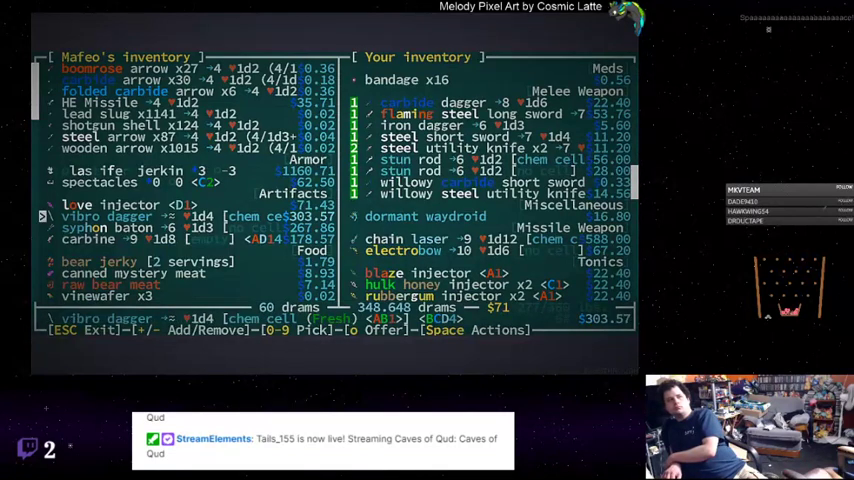